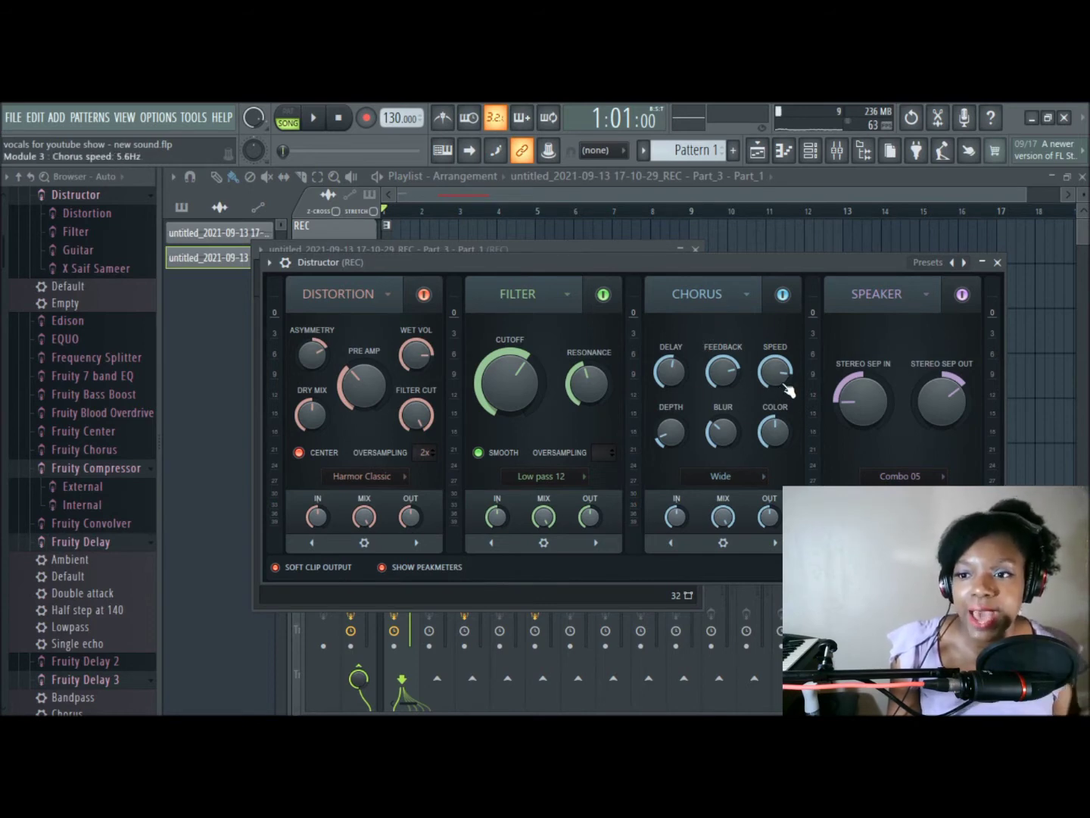
# Step: Close the Distructor, mute the two untitled recording channels in the Channel rack, and set playback to pattern mode
pyautogui.click(998, 261)
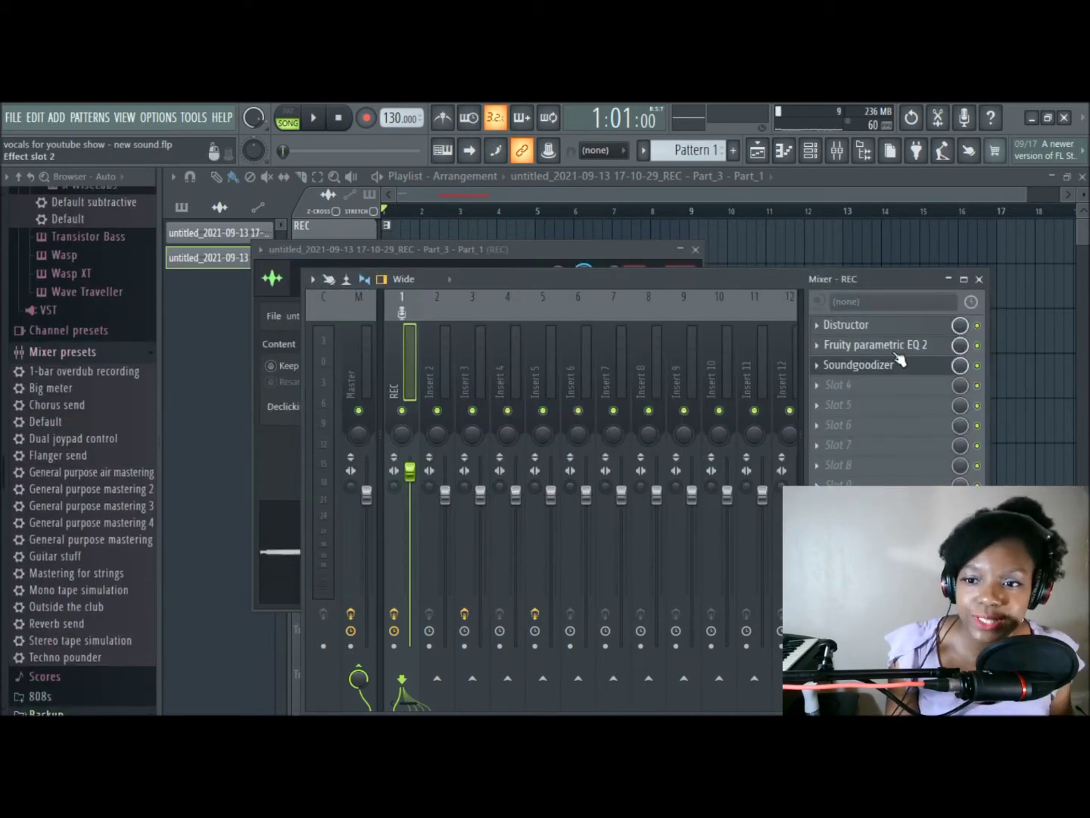
pyautogui.press('F6')
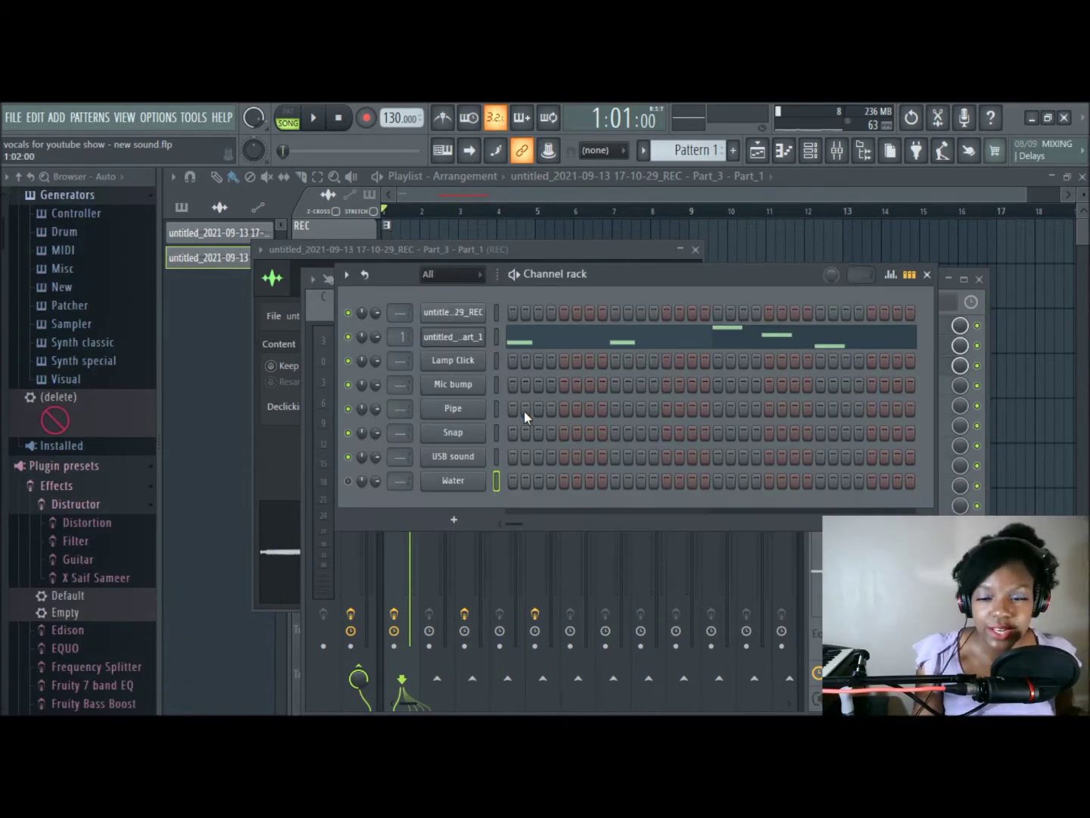
pyautogui.click(347, 337)
pyautogui.click(347, 311)
pyautogui.click(288, 112)
# Step: Place Lamp Click hits on steps 1, 5, 9 and 13 and play the pattern
pyautogui.click(513, 360)
pyautogui.click(563, 360)
pyautogui.click(616, 360)
pyautogui.click(666, 360)
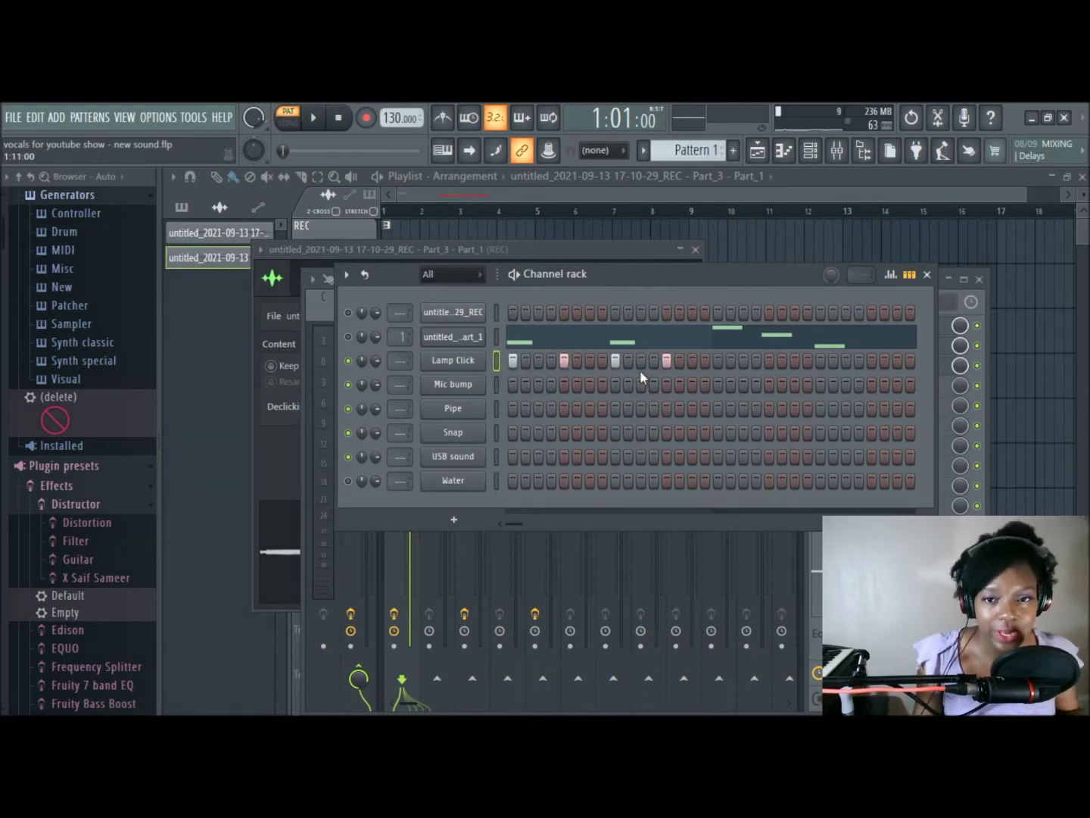
pyautogui.press('space')
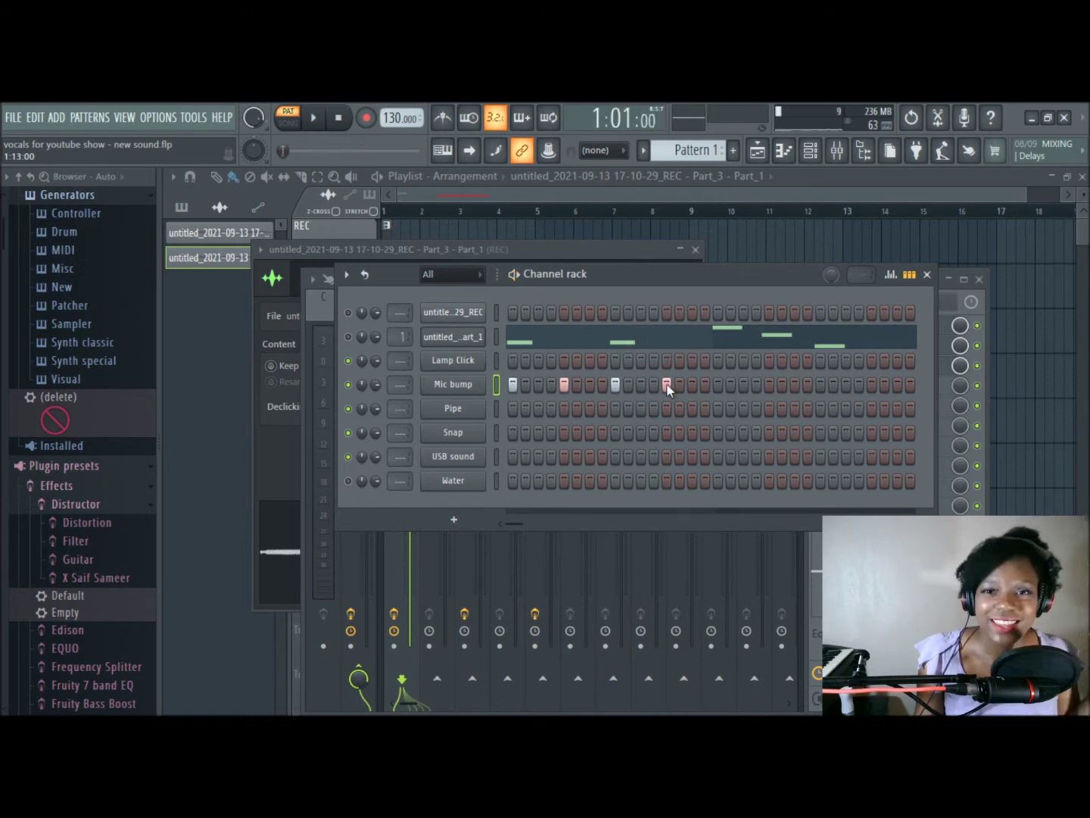
# Step: Play the Mic bump hits once and clear them from the pattern
pyautogui.click(313, 120)
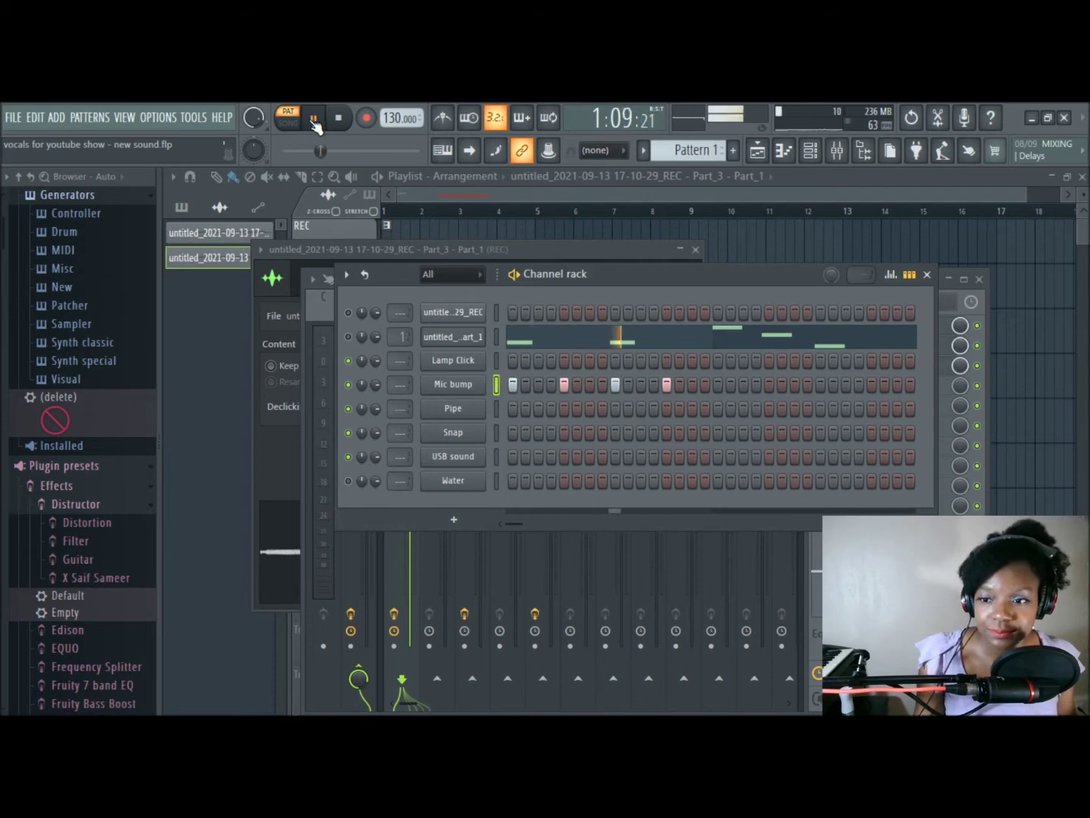
pyautogui.click(313, 119)
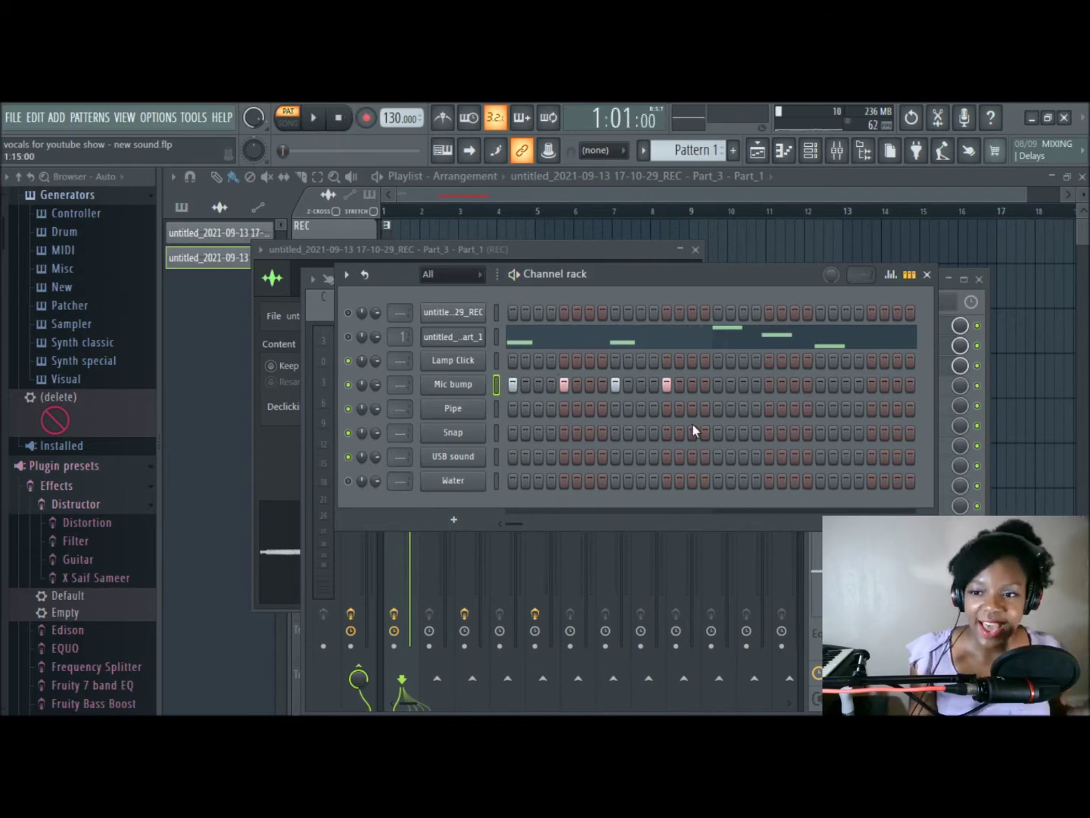
pyautogui.click(615, 385)
pyautogui.click(563, 385)
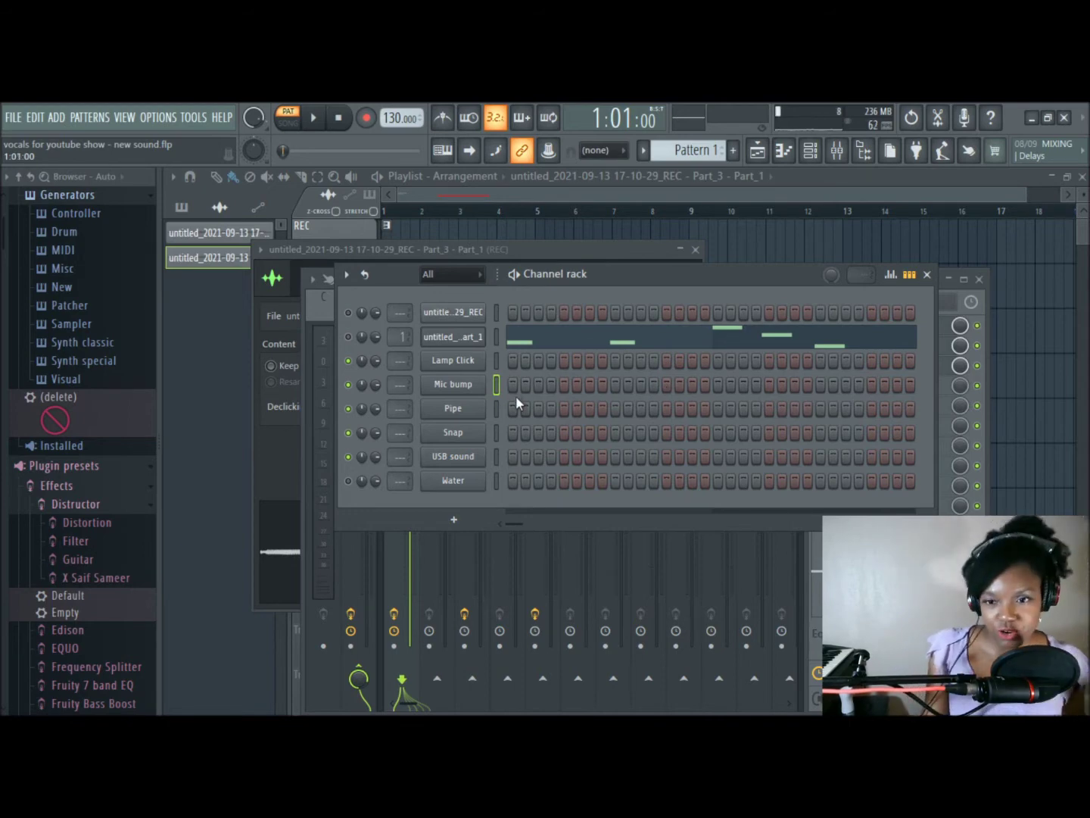
# Step: Audition the Pipe sound with hits on steps 1, 5, 9 and 13, and clear those hits
pyautogui.click(514, 409)
pyautogui.click(564, 409)
pyautogui.click(615, 410)
pyautogui.click(666, 409)
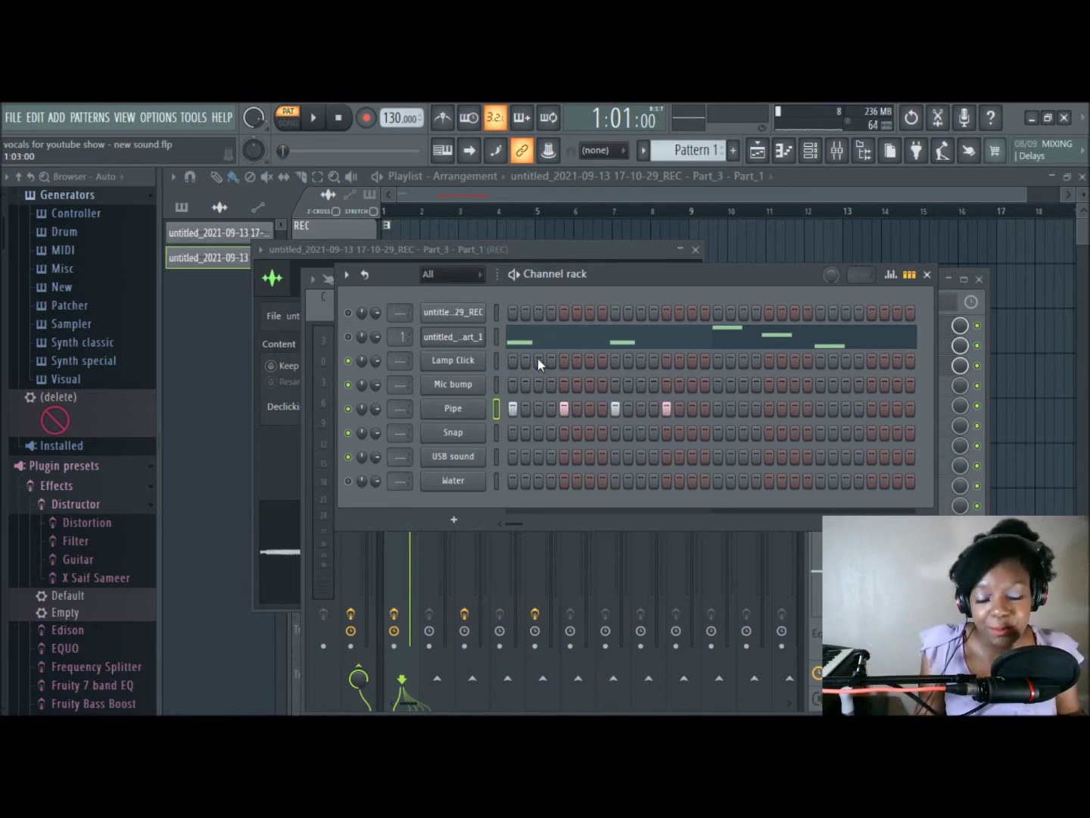
pyautogui.press('space')
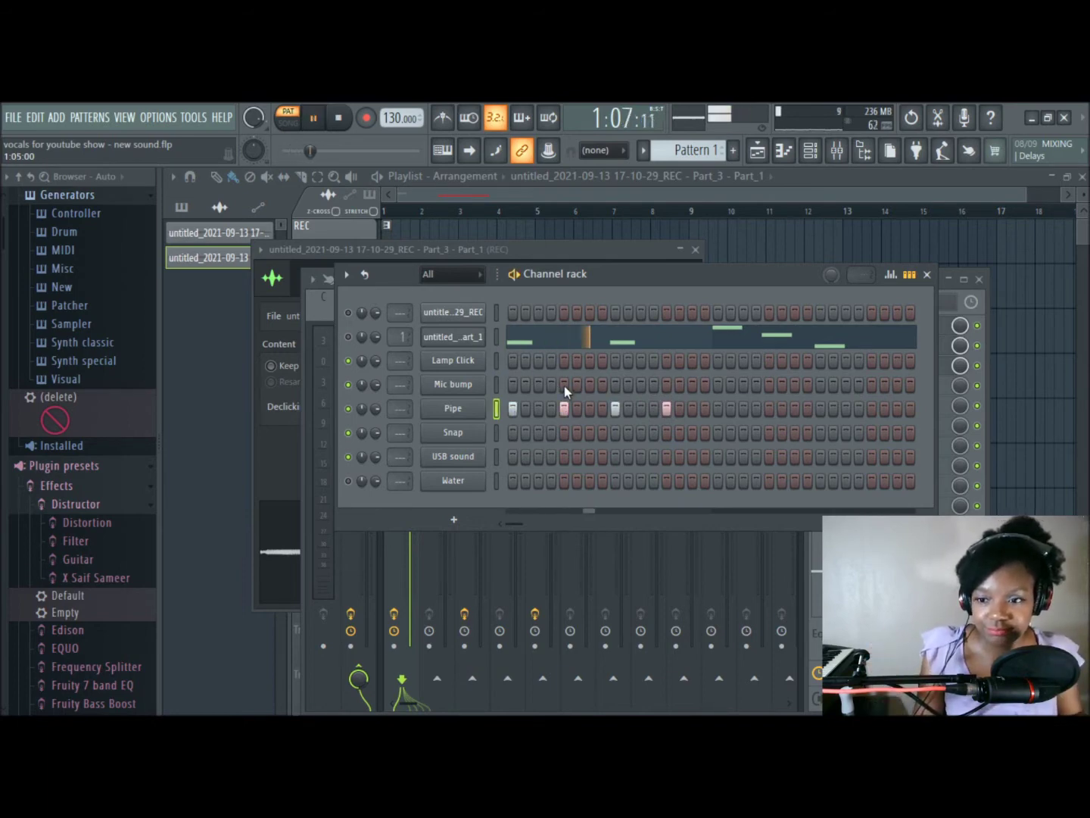
pyautogui.press('space')
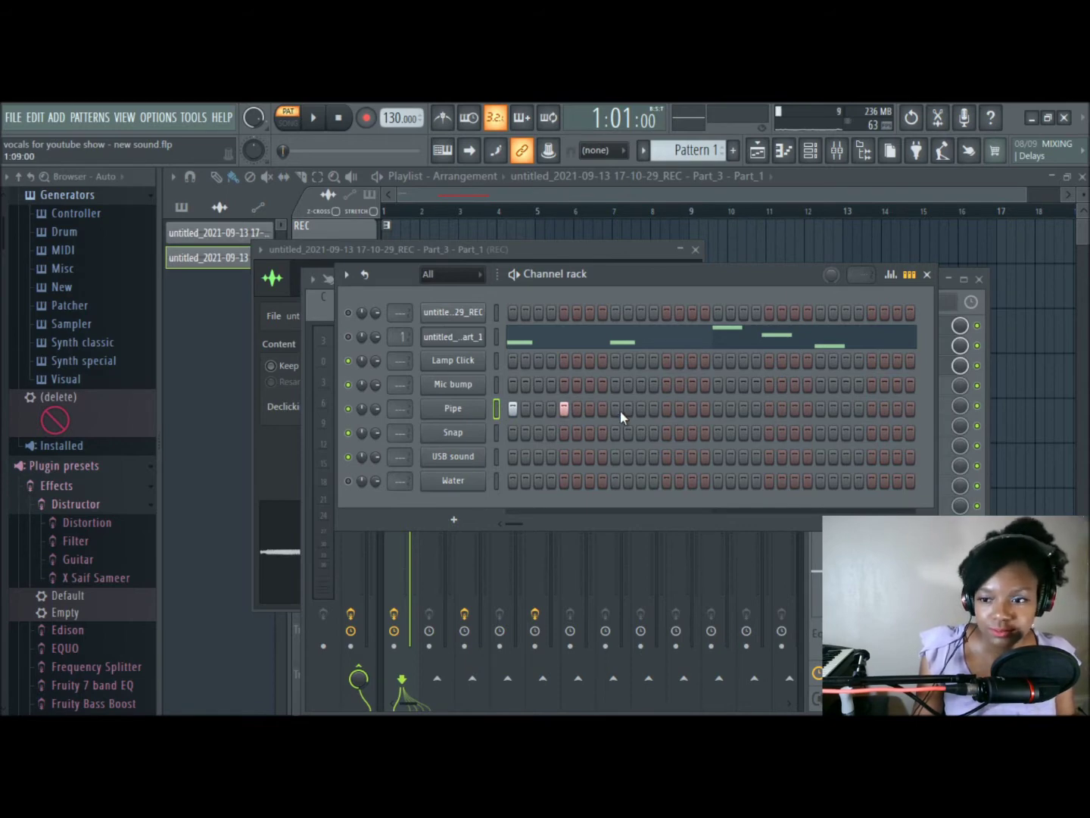
pyautogui.rightClick(513, 407)
# Step: Place Snap hits on steps 1, 5, 9 and 13 and play the pattern
pyautogui.click(513, 433)
pyautogui.click(564, 433)
pyautogui.click(614, 433)
pyautogui.click(665, 432)
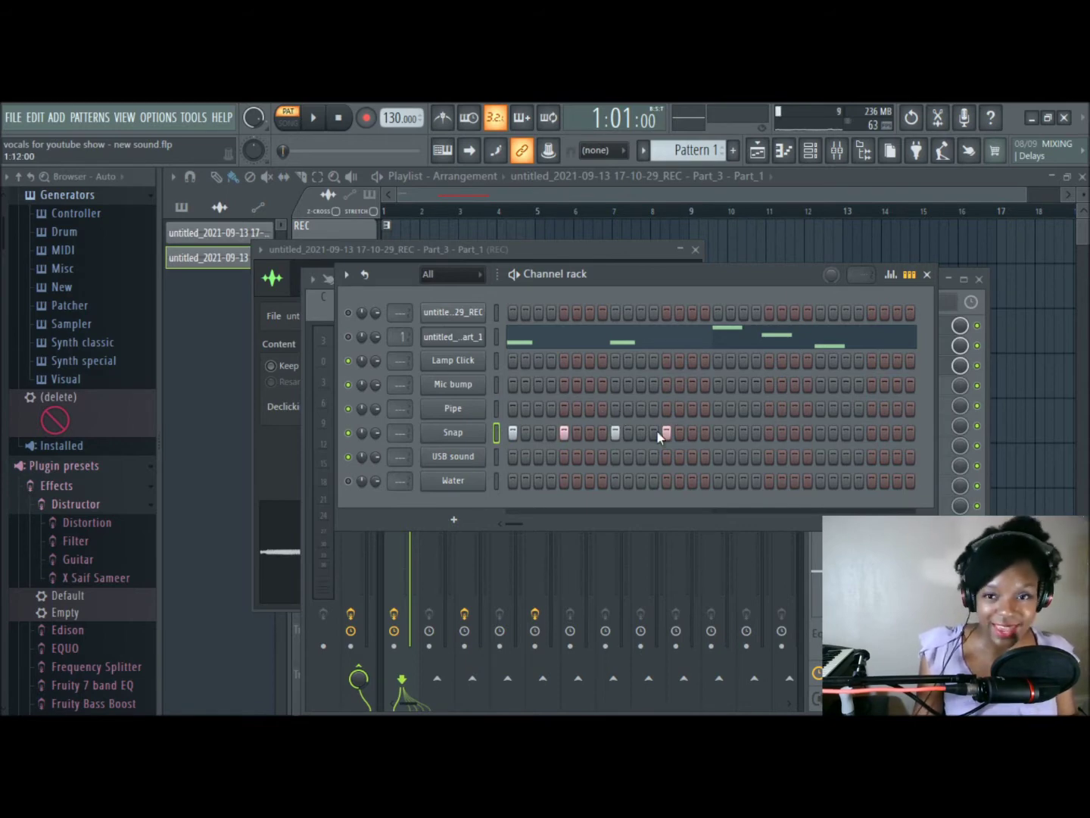
pyautogui.press('space')
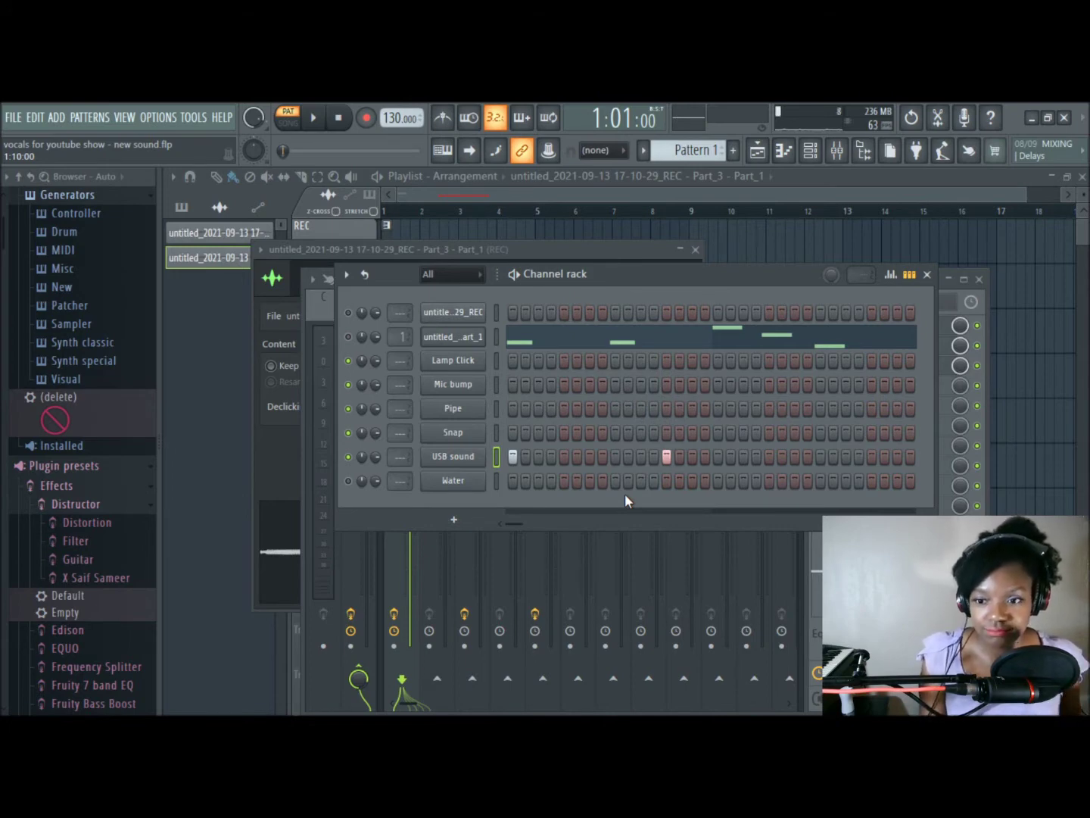
# Step: Play and clear the USB sound hits, and audition the Water sound with a single hit on step 1
pyautogui.press('space')
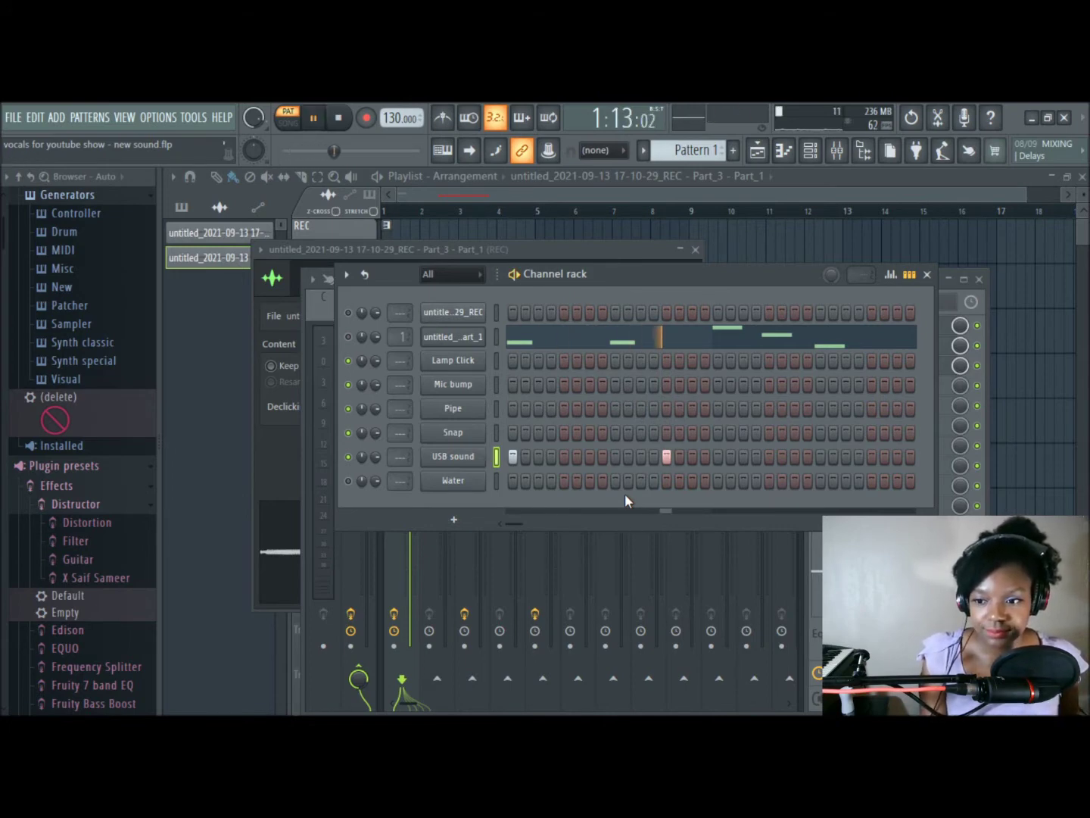
pyautogui.press('space')
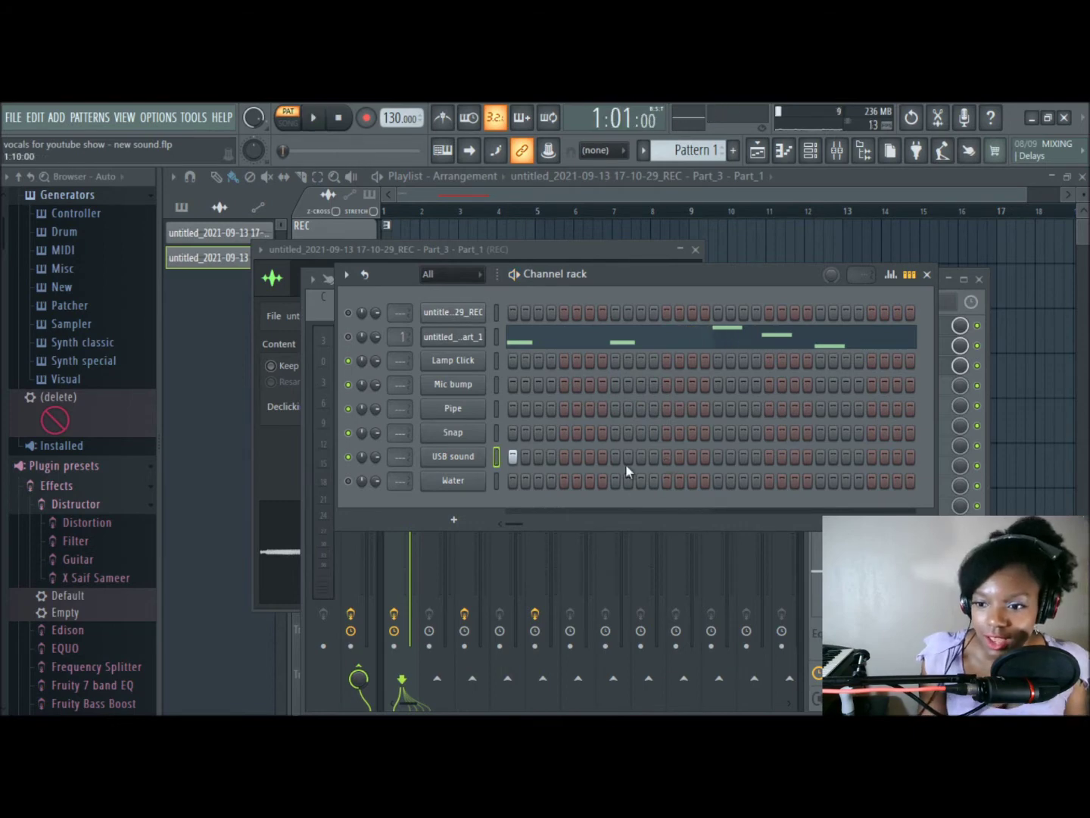
pyautogui.click(513, 481)
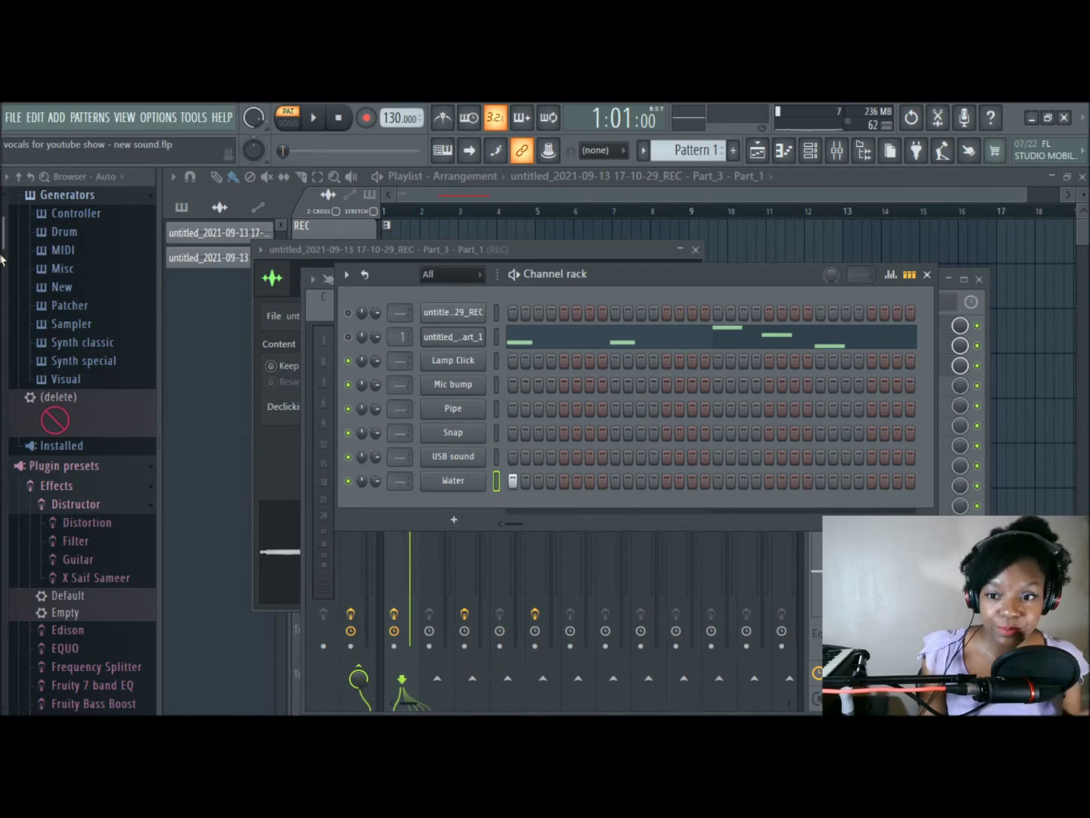
pyautogui.click(315, 121)
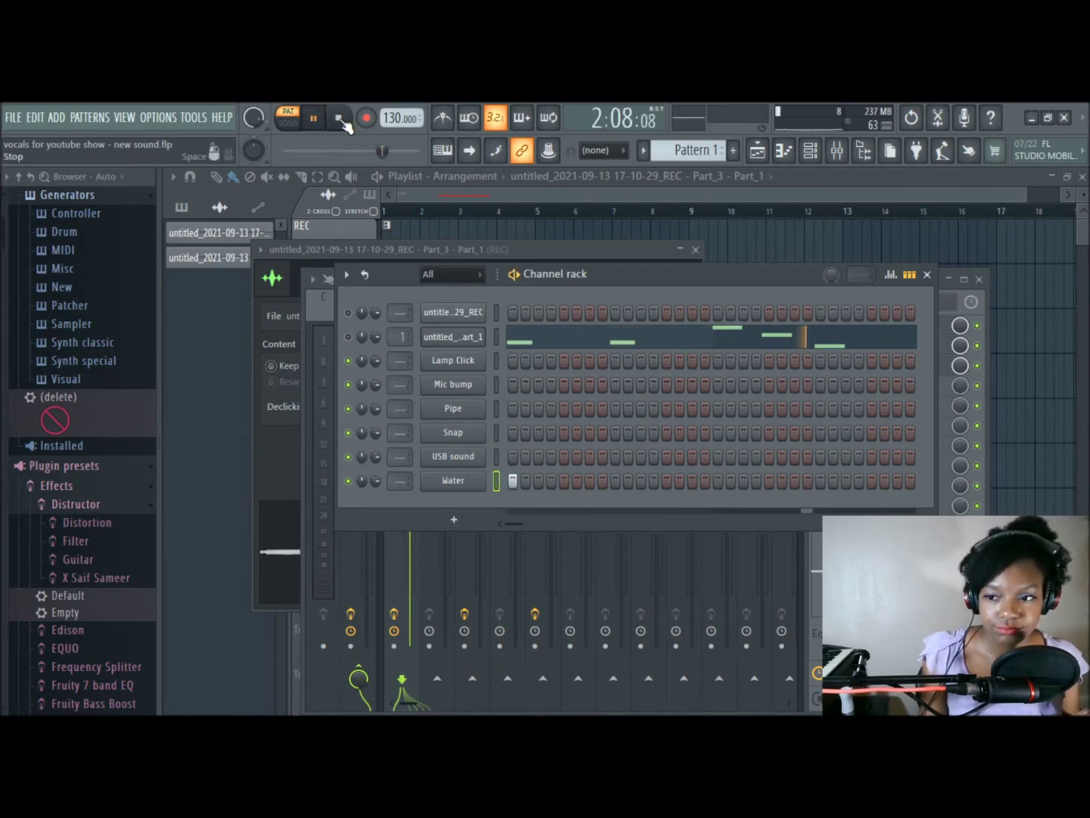
pyautogui.click(339, 120)
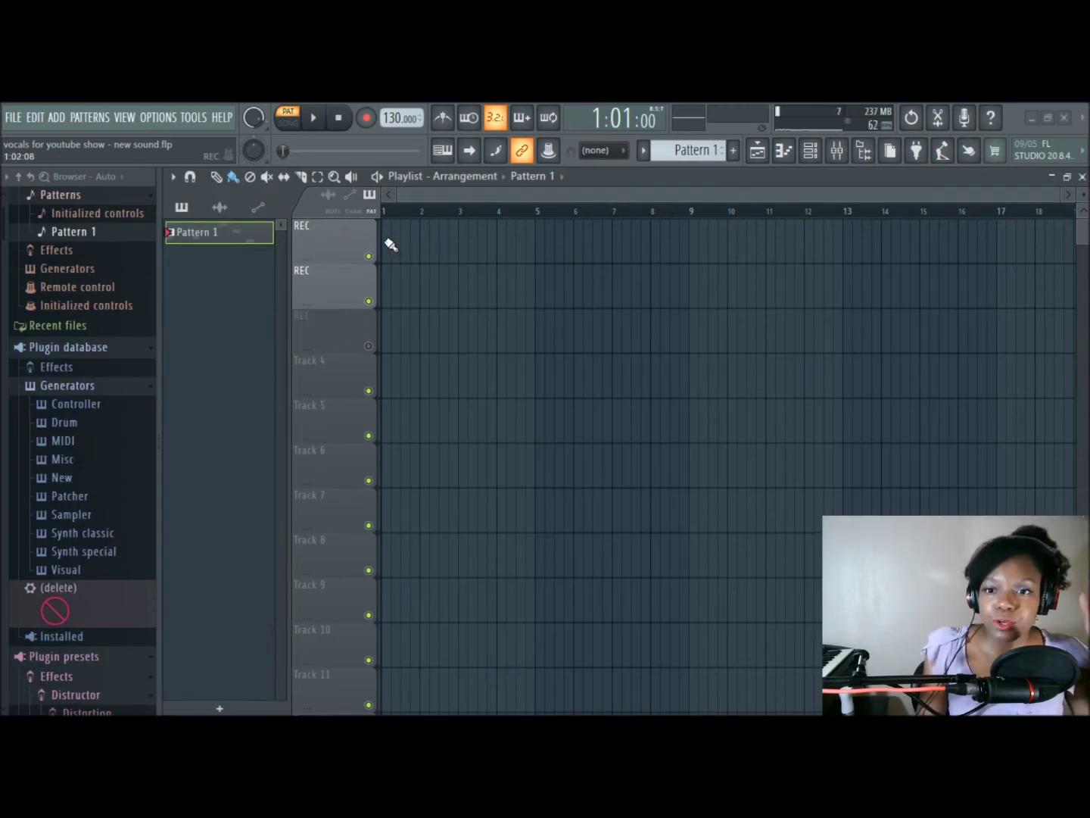
# Step: Place two Pattern 1 clips on the first REC playlist track at bars 1 and 3, and play the song
pyautogui.click(391, 244)
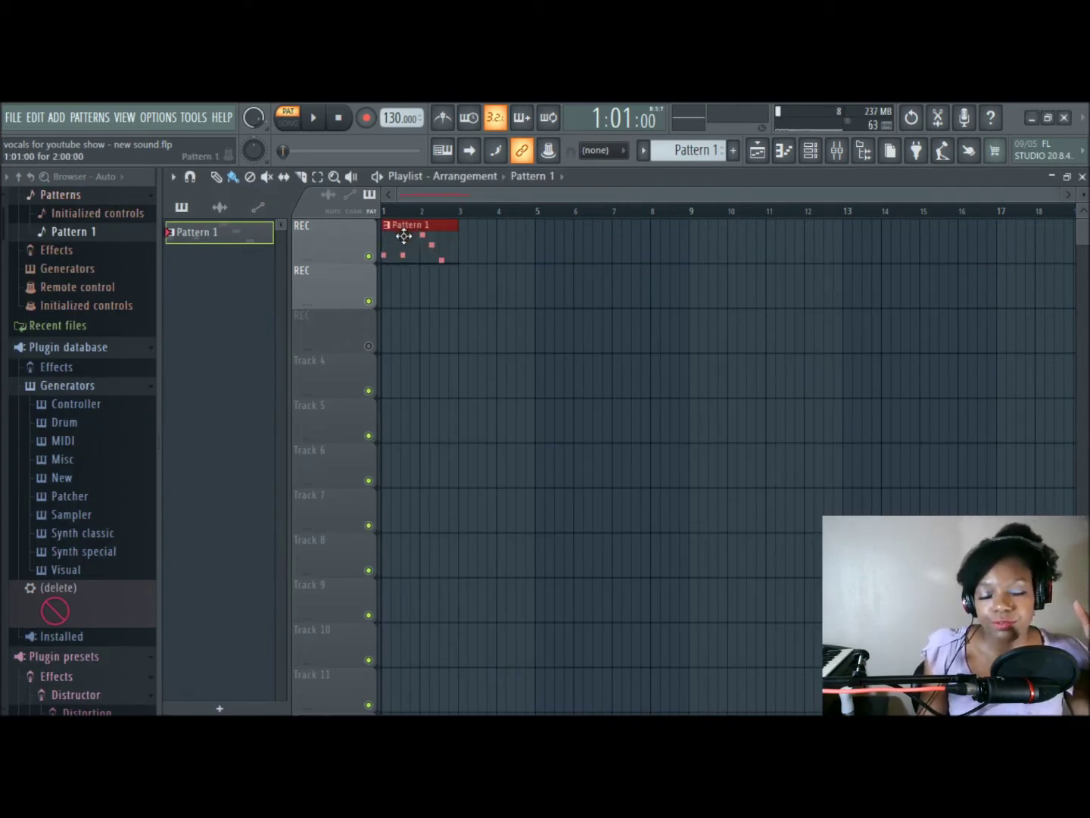
pyautogui.click(470, 236)
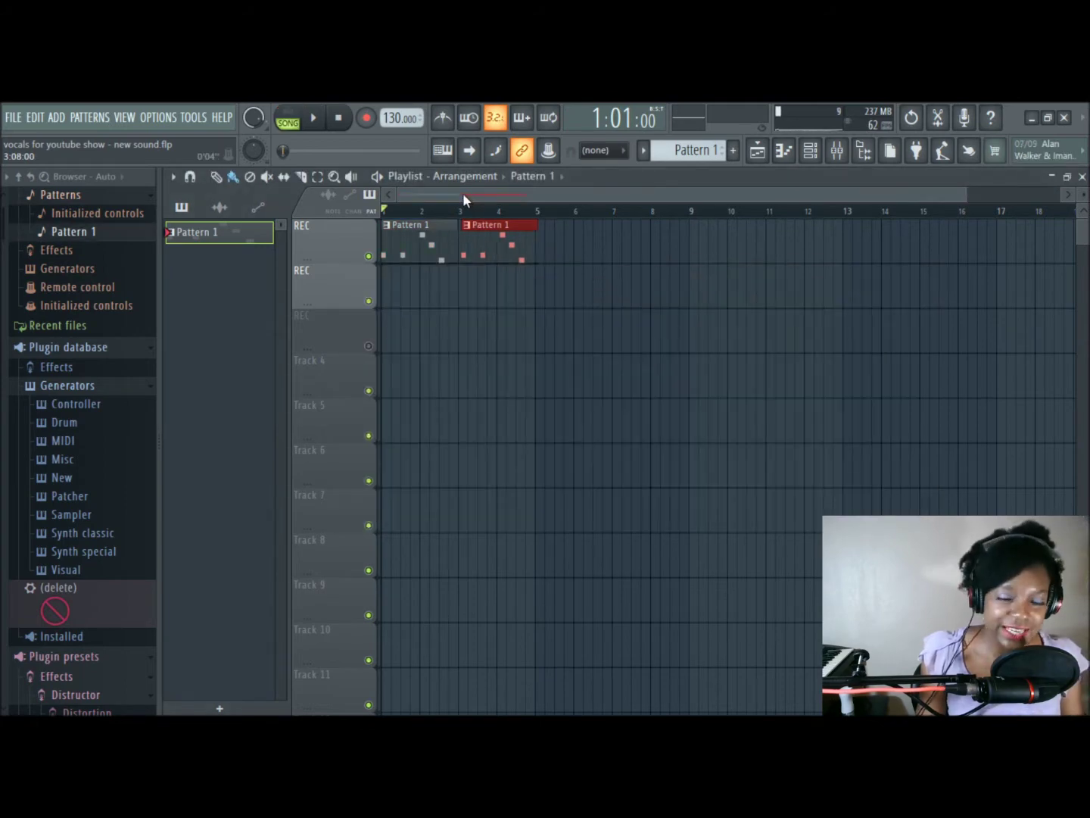
pyautogui.scroll(-2, 463, 193)
pyautogui.press('space')
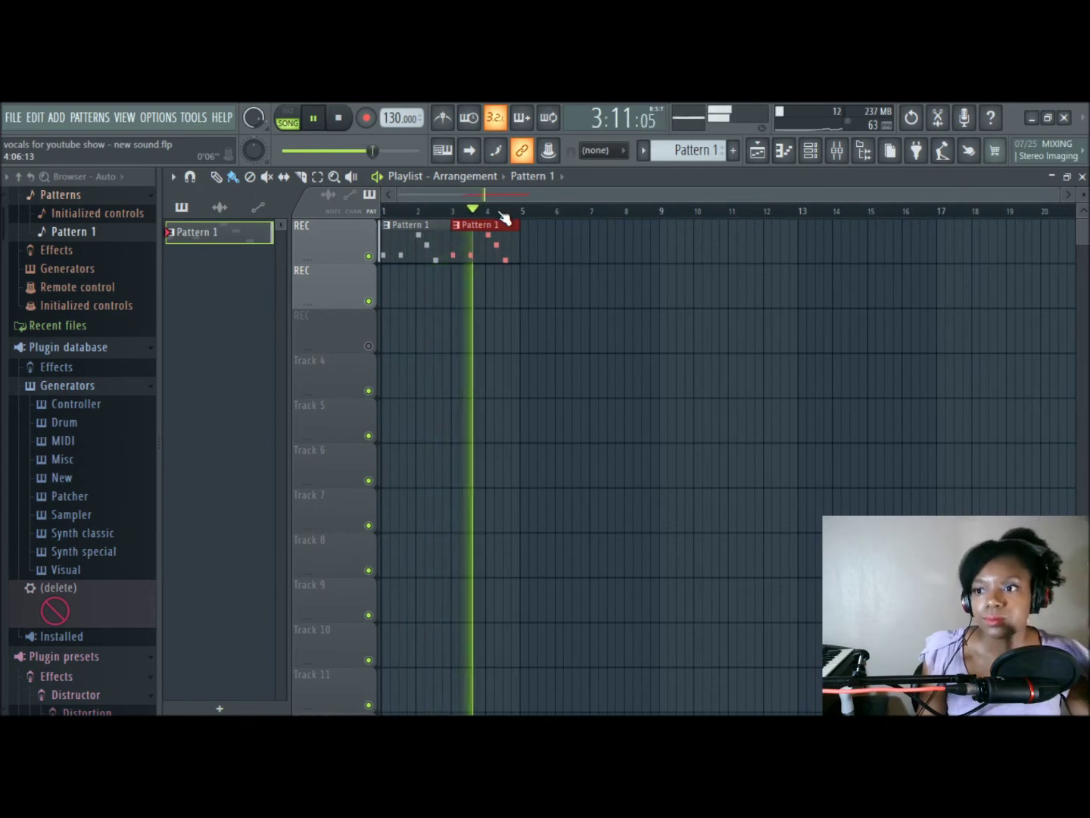
# Step: Lower band 1 and shift it to a higher frequency in the REC mixer track's Fruity parametric EQ 2 during song playback
pyautogui.click(836, 150)
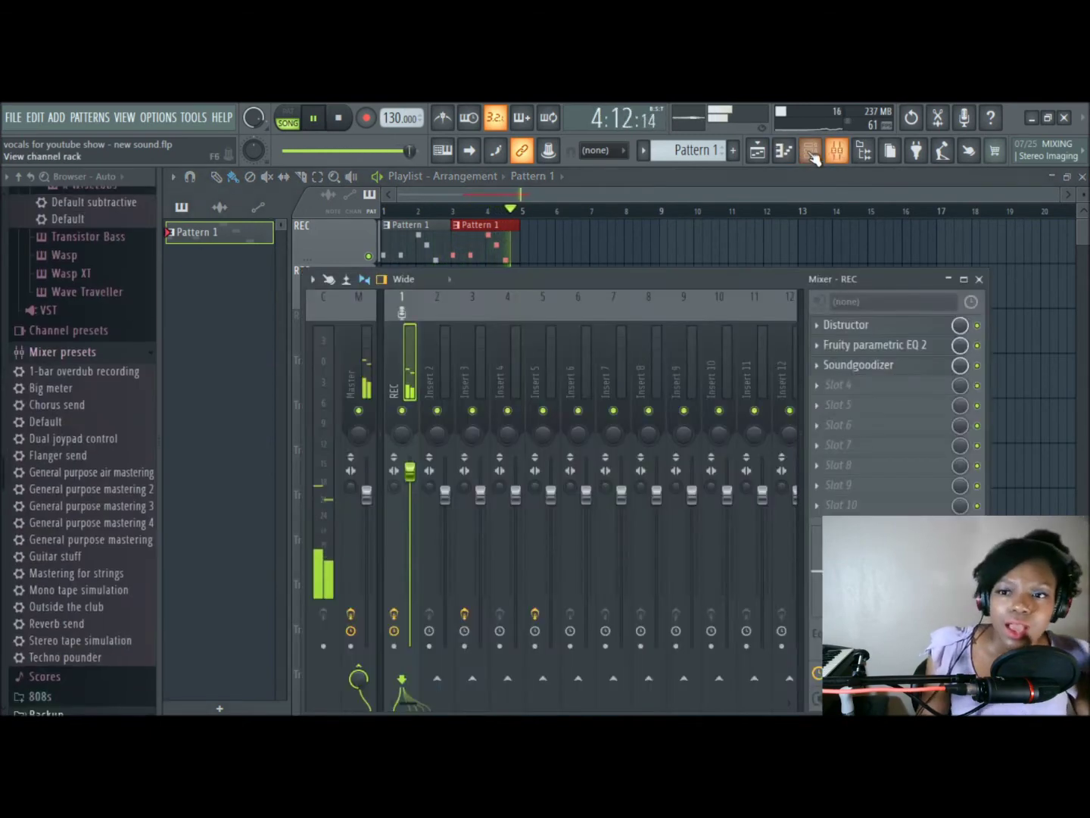
pyautogui.press('space')
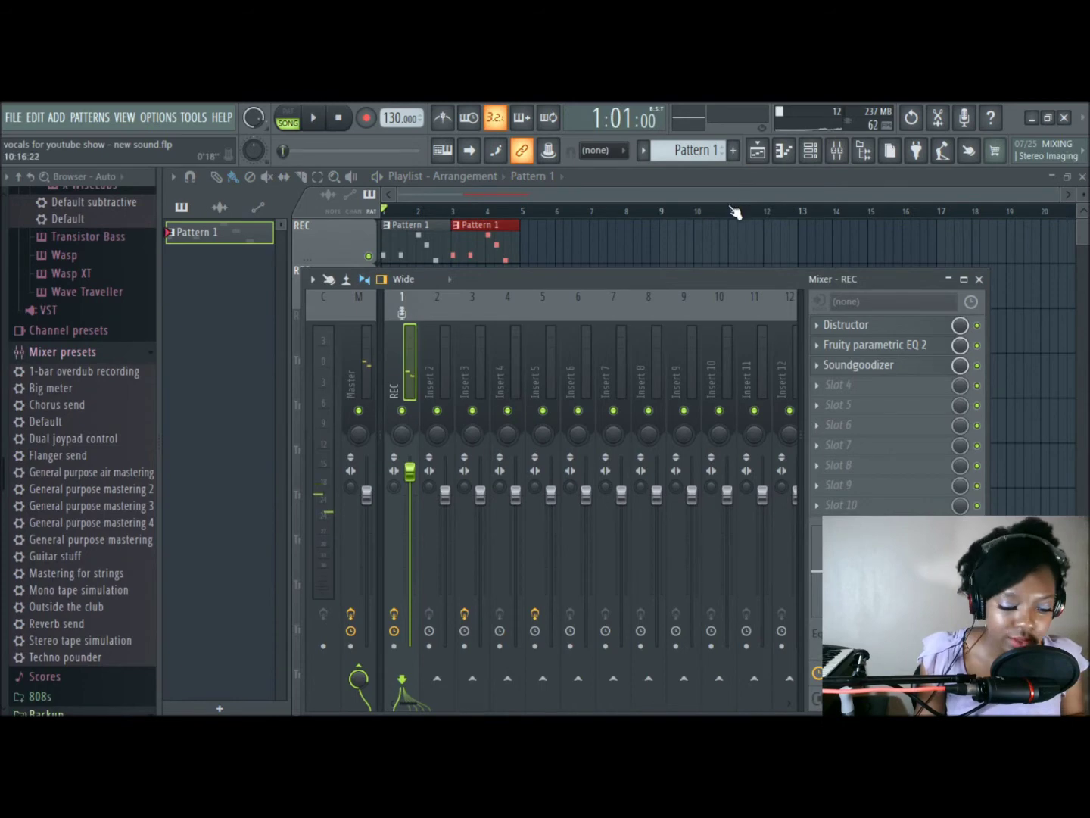
pyautogui.press('space')
pyautogui.press('space')
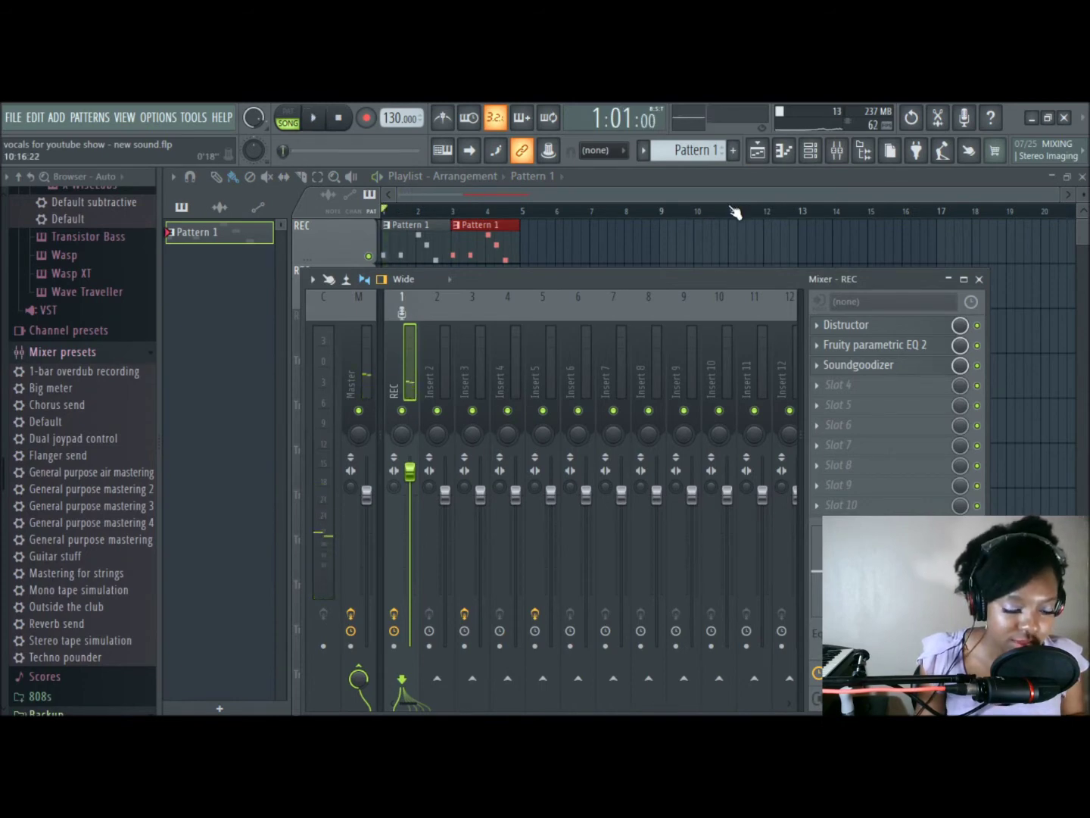
pyautogui.click(854, 346)
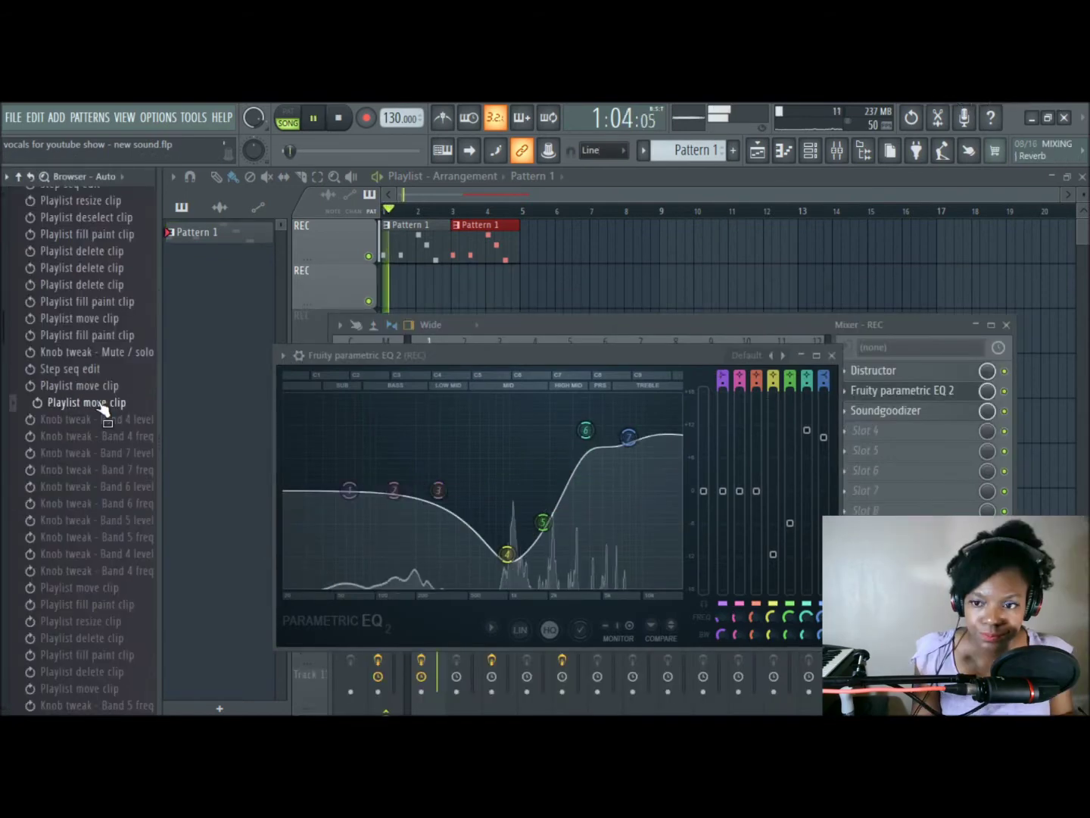
pyautogui.moveTo(349, 490); pyautogui.dragTo(454, 587)
pyautogui.press('space')
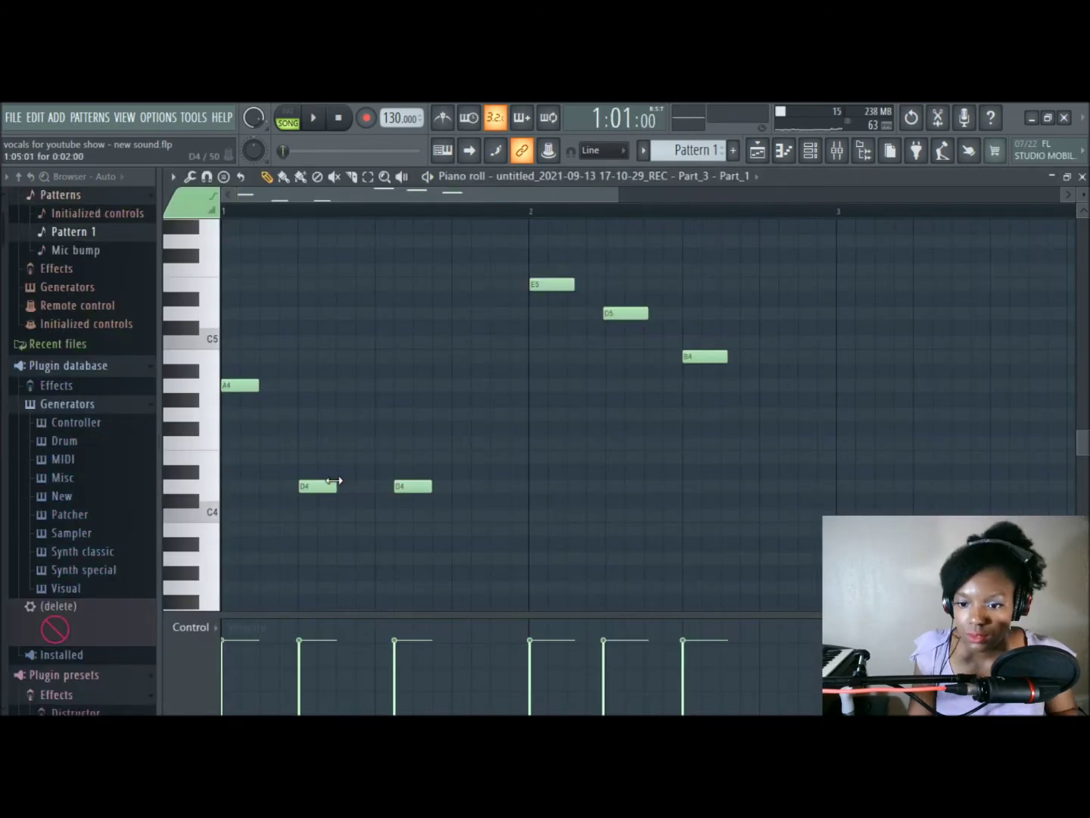
# Step: Shorten the first D4 note of the recorded vocal melody to one step and play the result
pyautogui.moveTo(336, 481)
pyautogui.mouseDown()
pyautogui.moveTo(304, 484)
pyautogui.moveTo(318, 486)
pyautogui.mouseUp()
pyautogui.press('space')
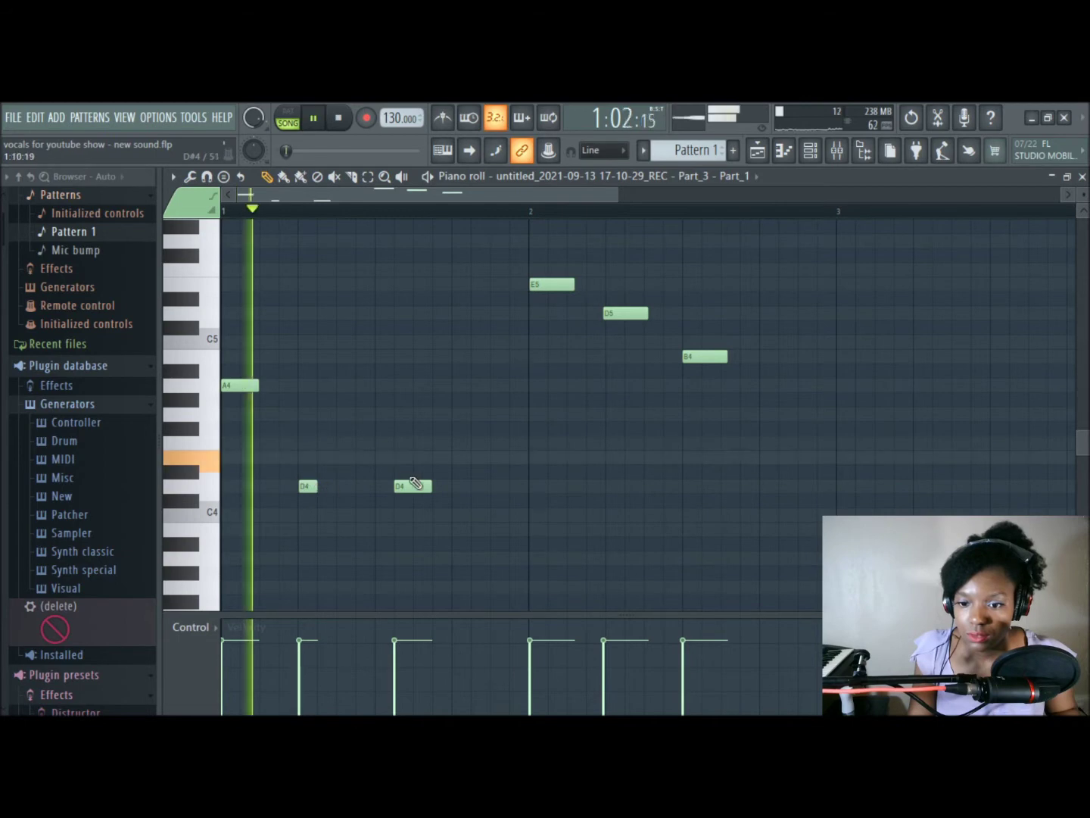
pyautogui.press('space')
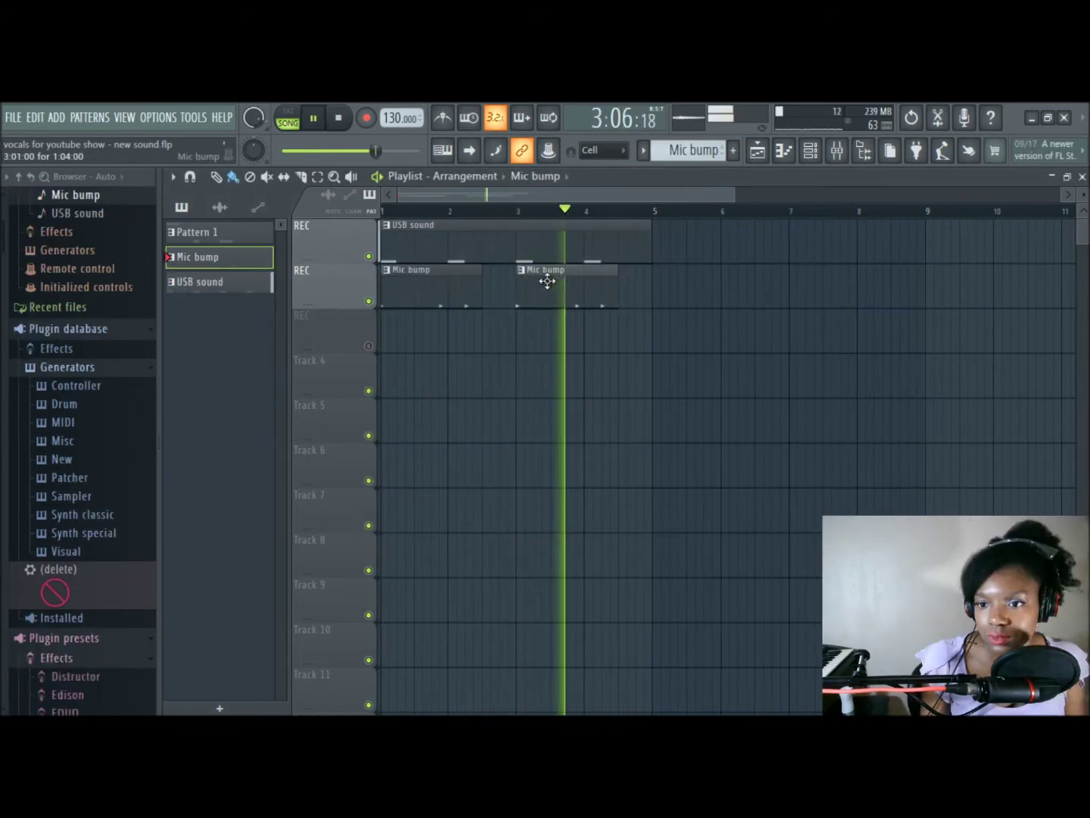
# Step: Replay the arrangement of USB sound and Mic bump clips from the start
pyautogui.press('space')
pyautogui.press('space')
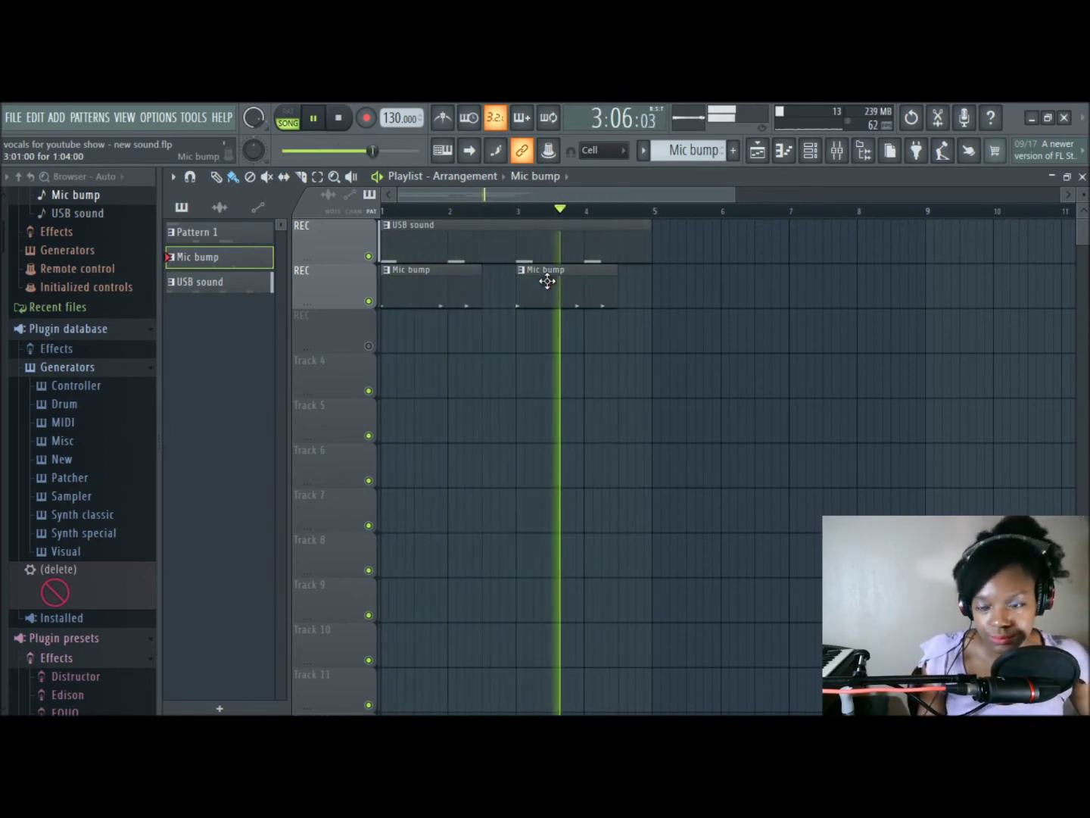
pyautogui.press('space')
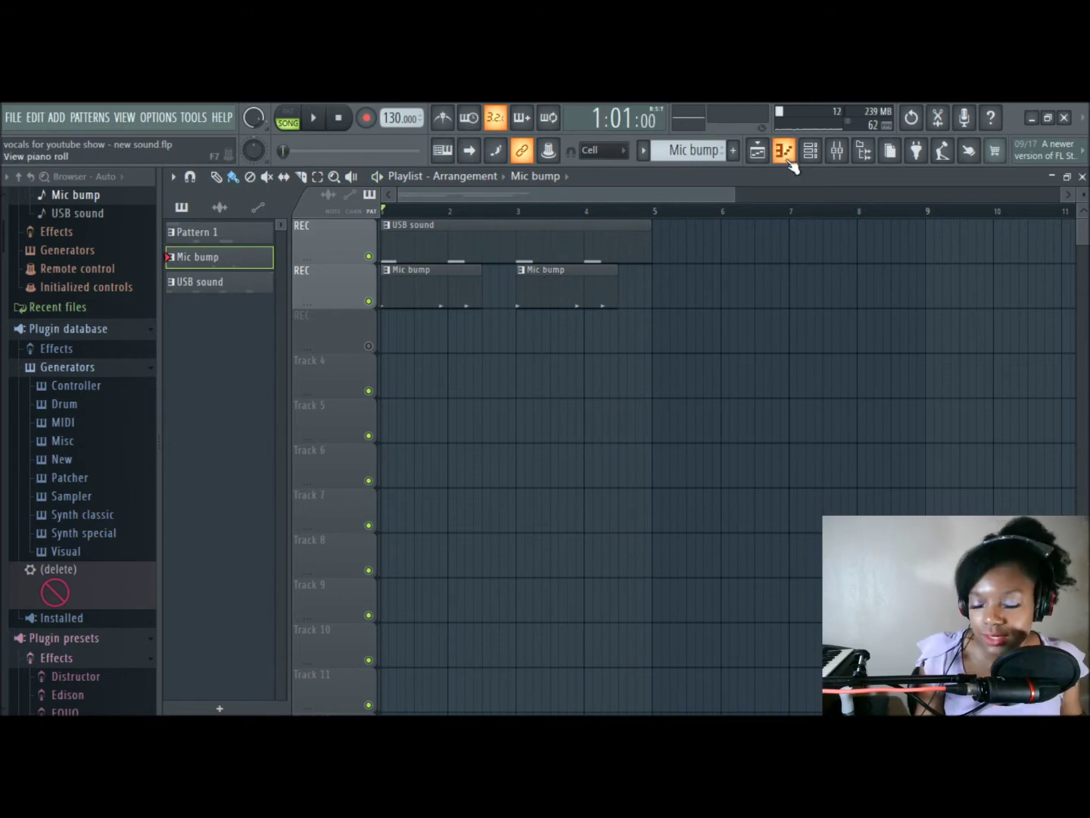
# Step: Show the Channel rack and create a new pattern named Lamp click
pyautogui.click(644, 151)
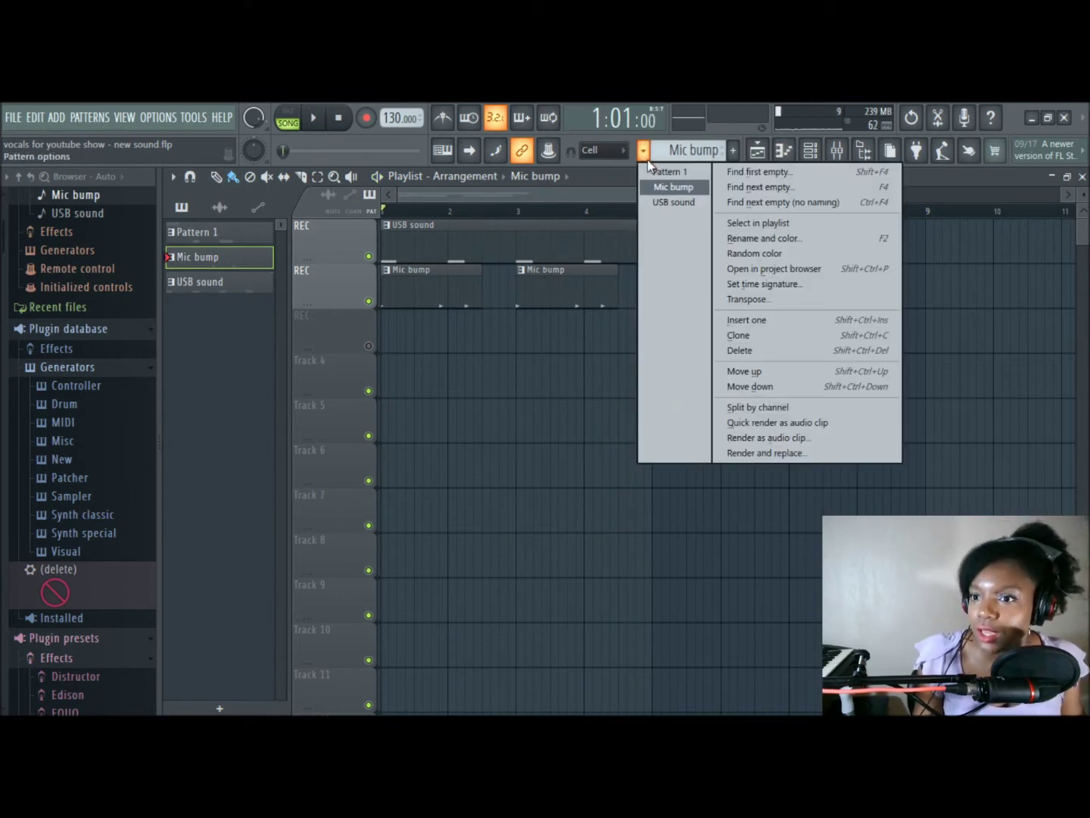
pyautogui.click(809, 152)
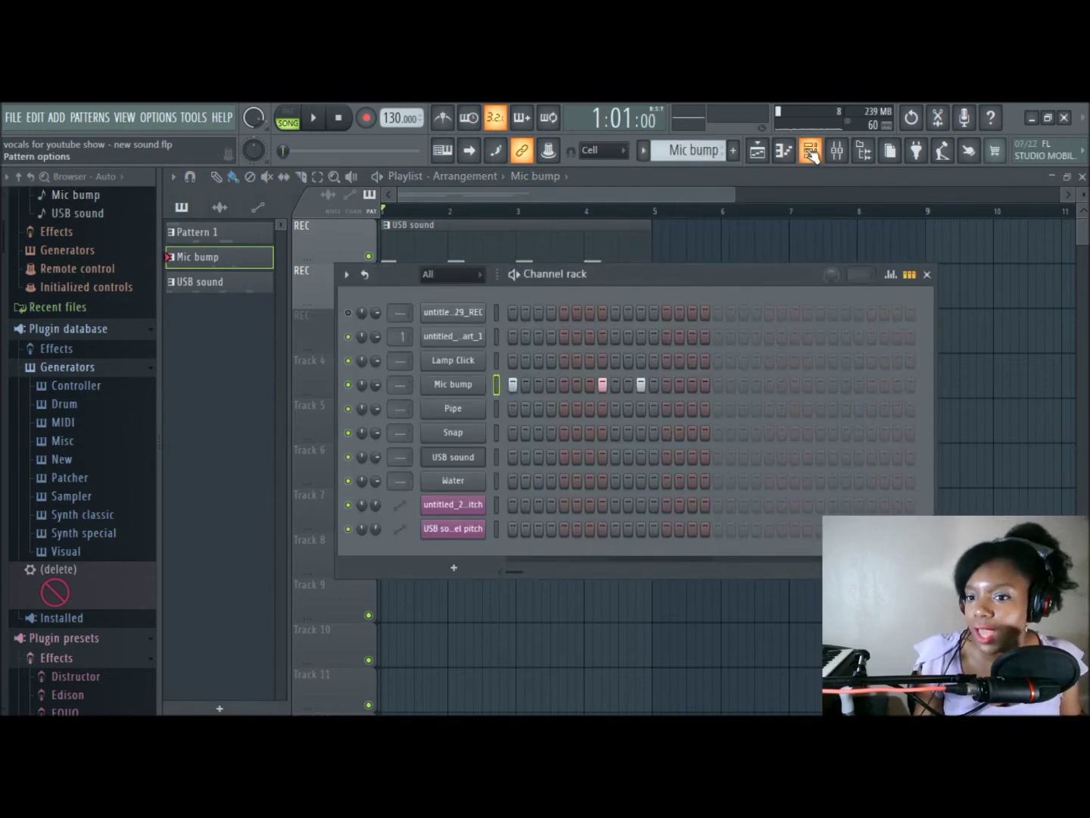
pyautogui.click(644, 152)
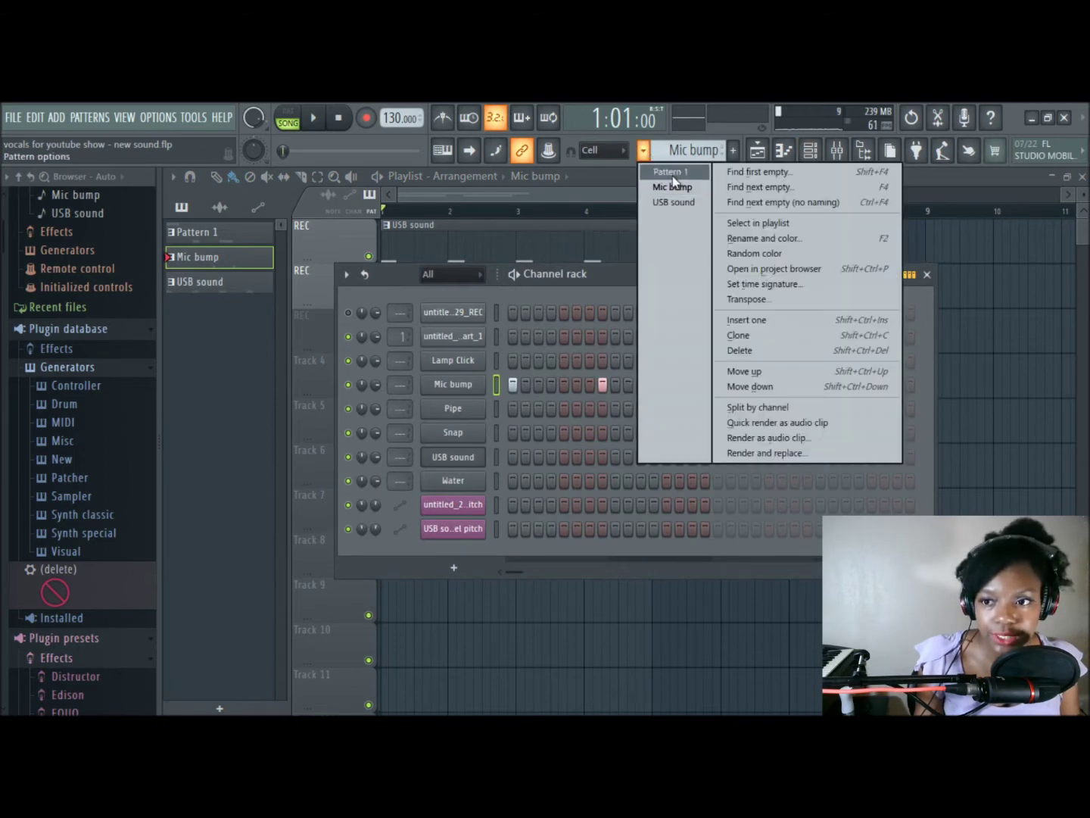
pyautogui.click(666, 160)
pyautogui.press('space')
pyautogui.press('space')
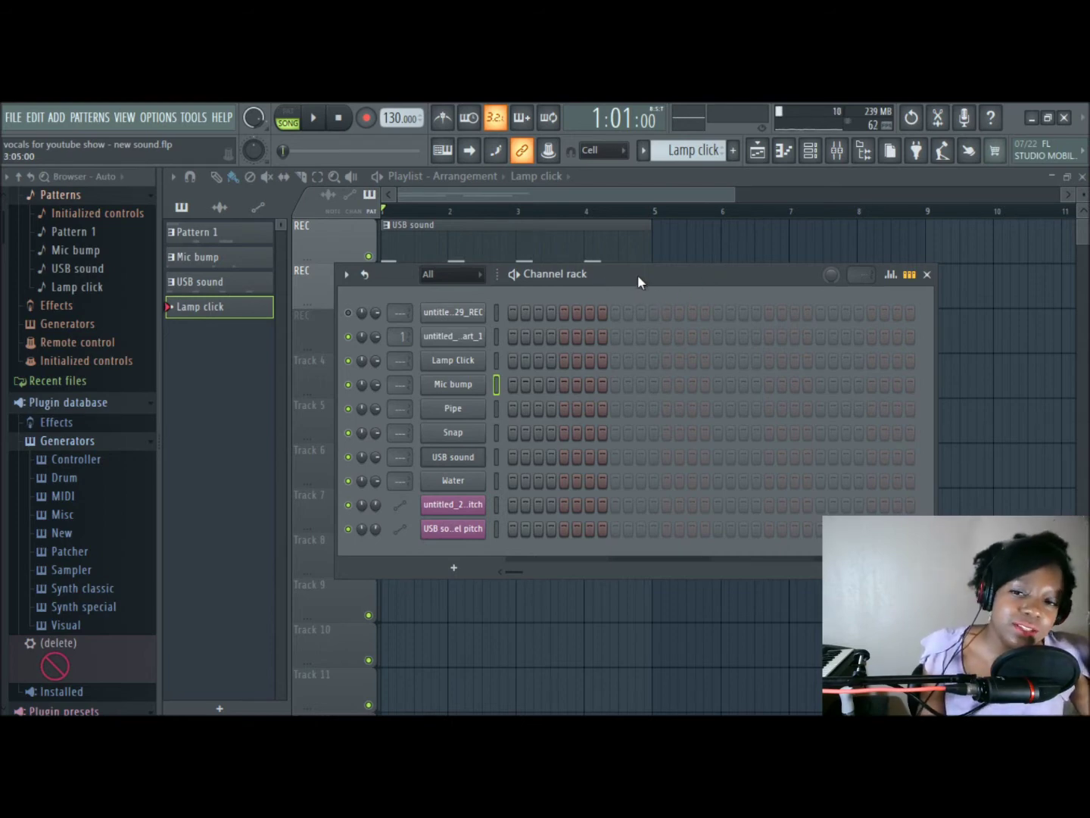
# Step: Sequence Lamp Click hits on steps 1, 3, 5, 7, 8, 9 and 10 of the Lamp click pattern
pyautogui.moveTo(640, 278); pyautogui.dragTo(674, 371)
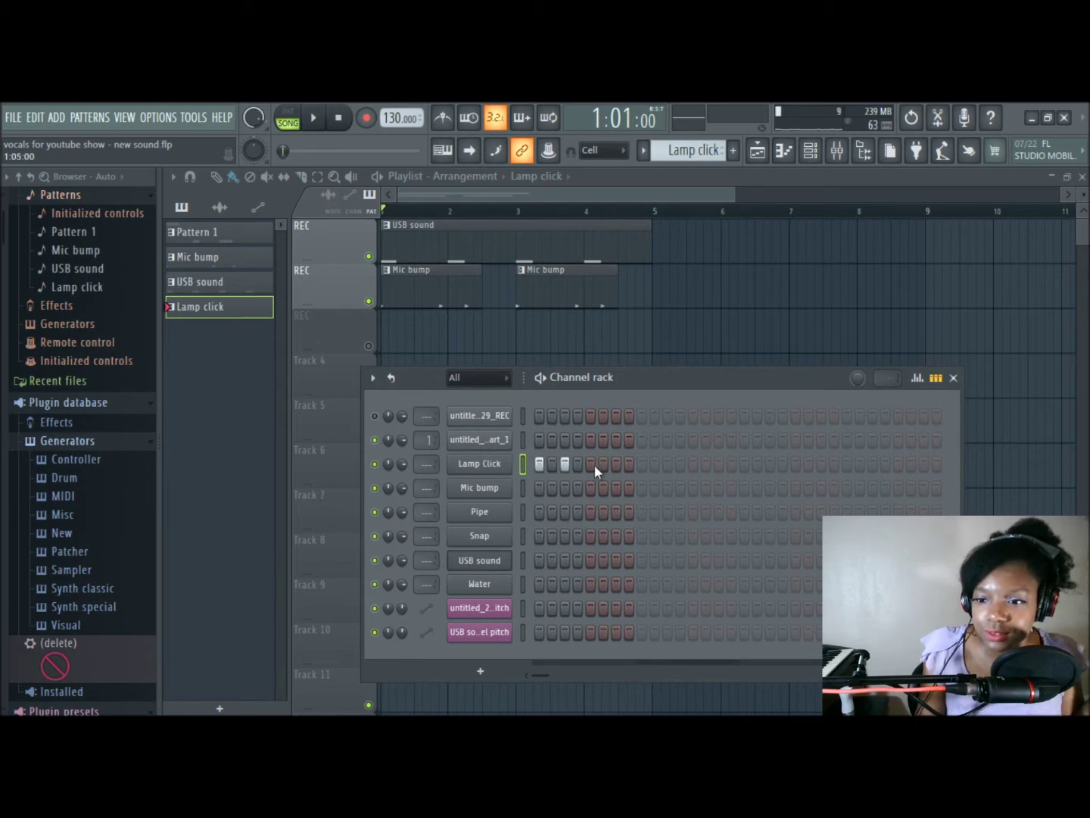
pyautogui.click(621, 467)
pyautogui.moveTo(630, 465); pyautogui.dragTo(656, 470)
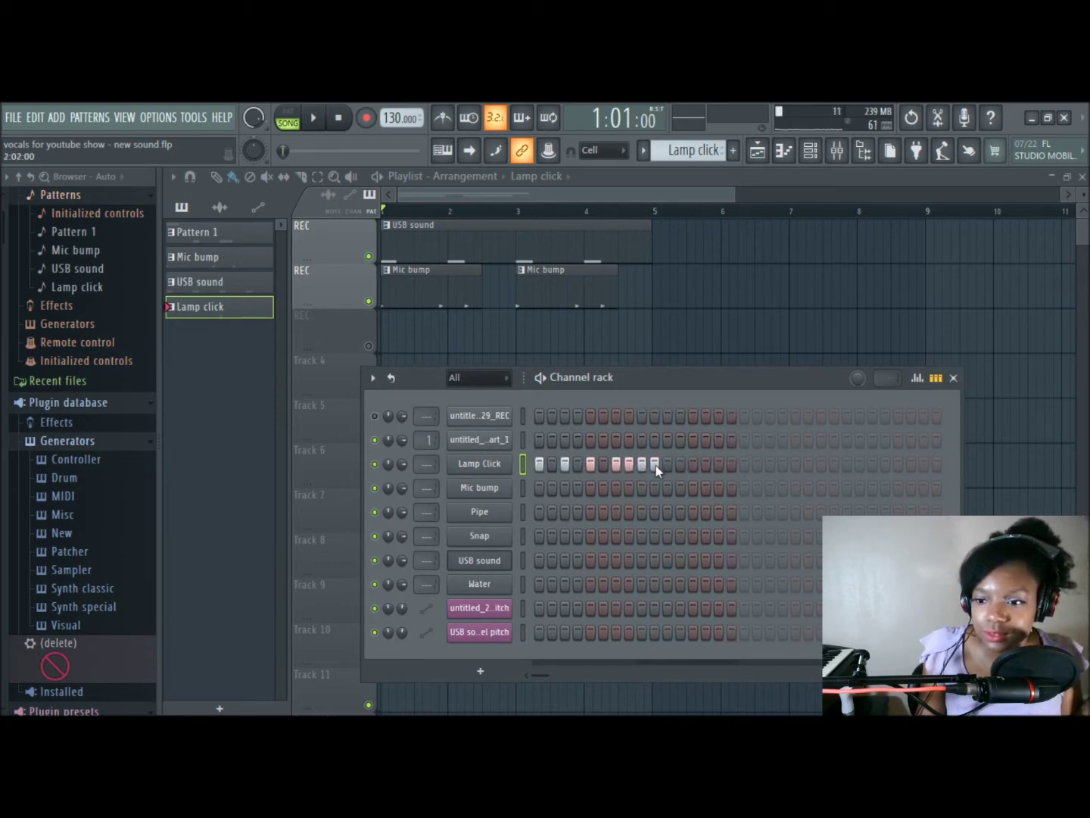
# Step: Switch playback from song to pattern mode and audition the Lamp click pattern
pyautogui.press('space')
pyautogui.press('space')
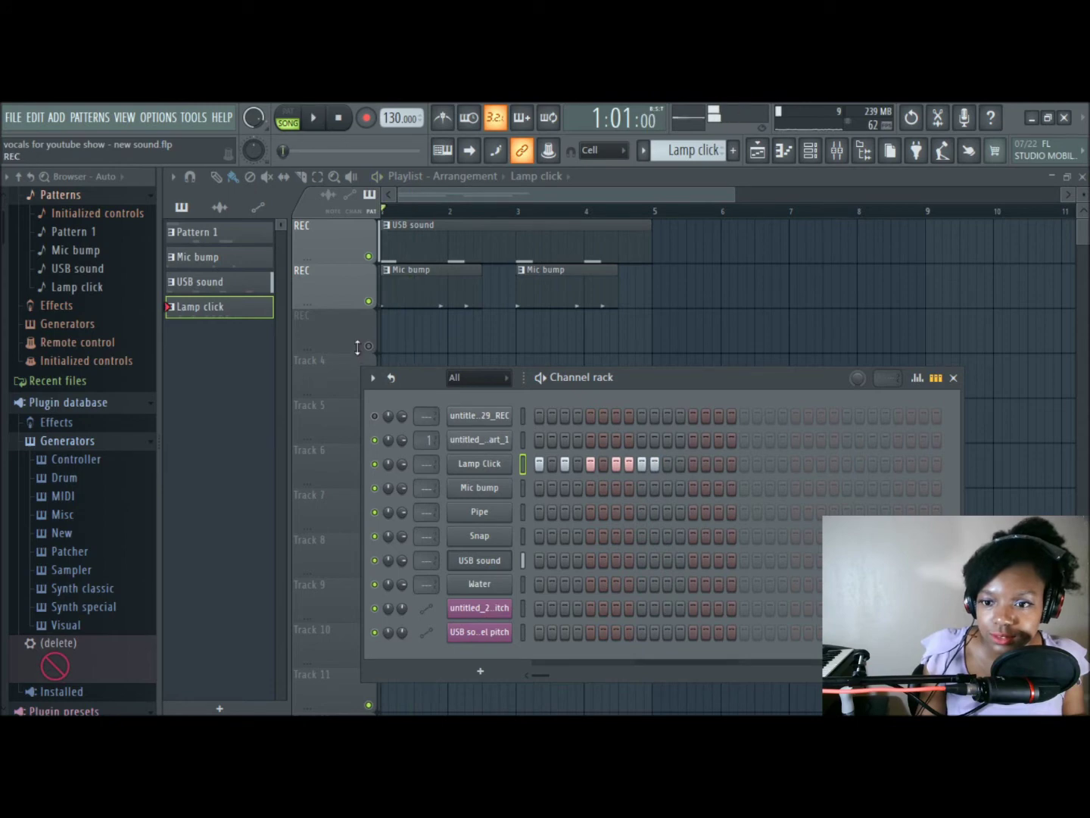
pyautogui.click(303, 123)
pyautogui.press('space')
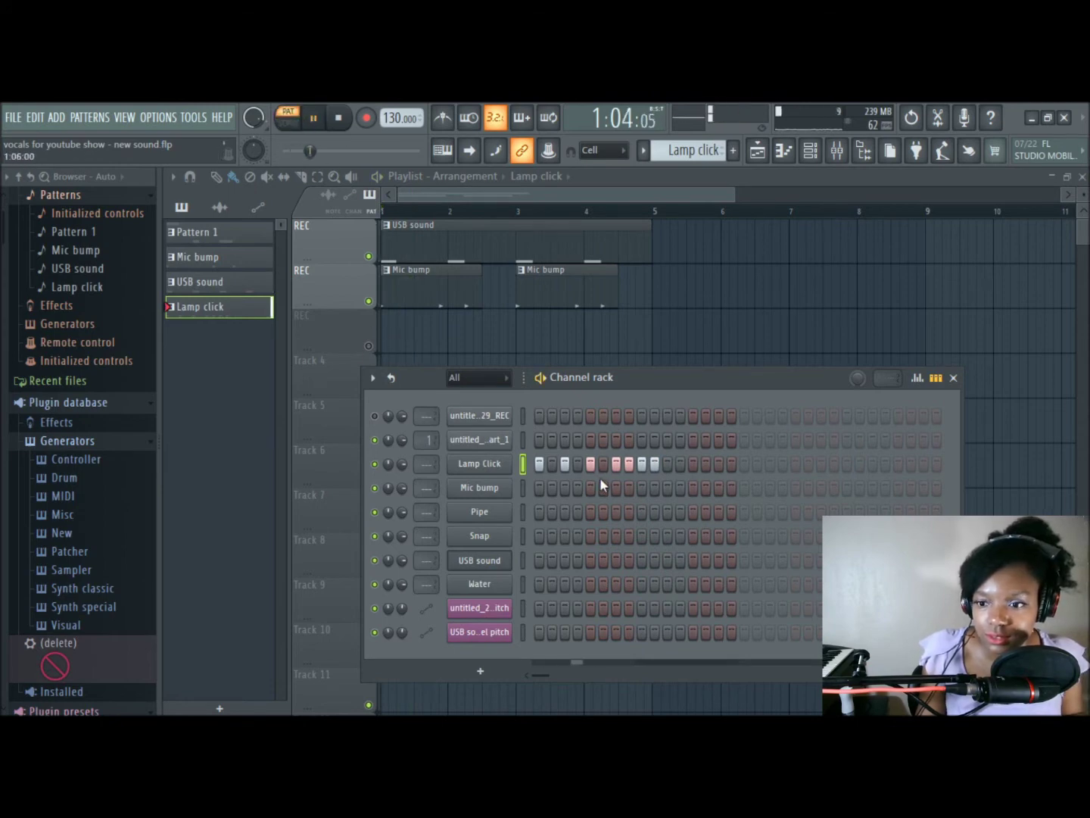
pyautogui.press('space')
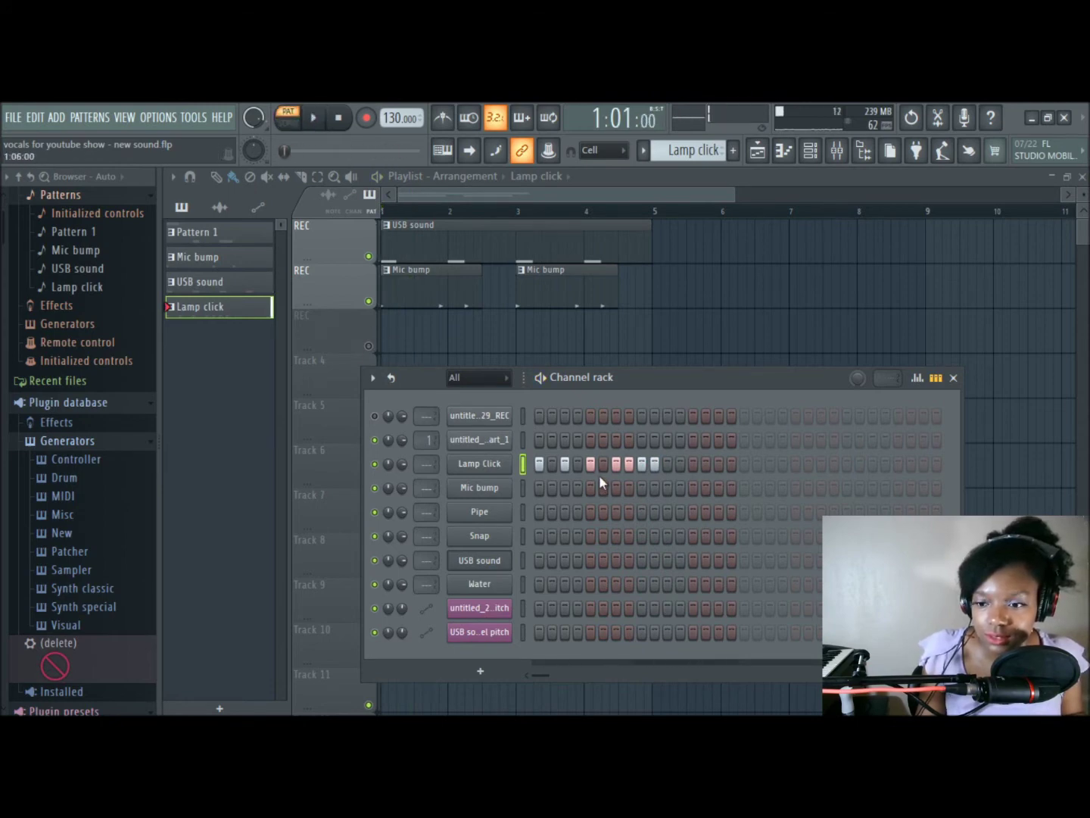
# Step: Place a Lamp click clip at bar 1 on the third playlist track and unmute that track
pyautogui.click(386, 331)
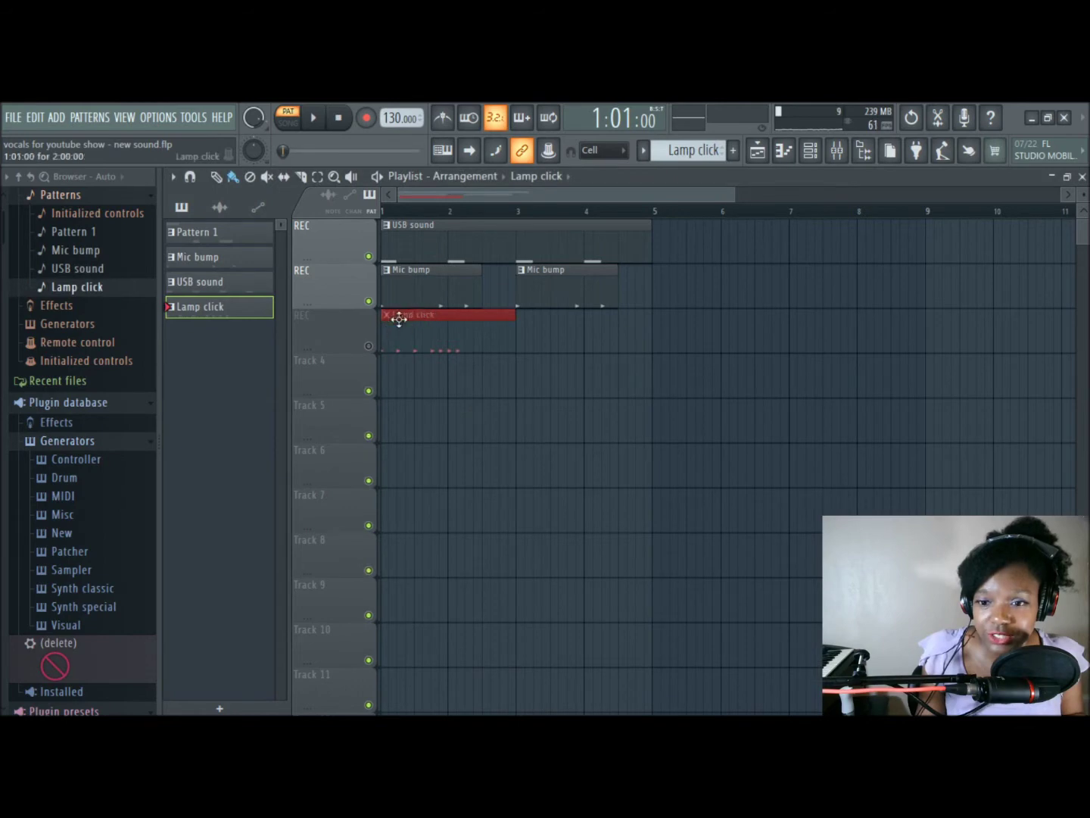
pyautogui.click(368, 346)
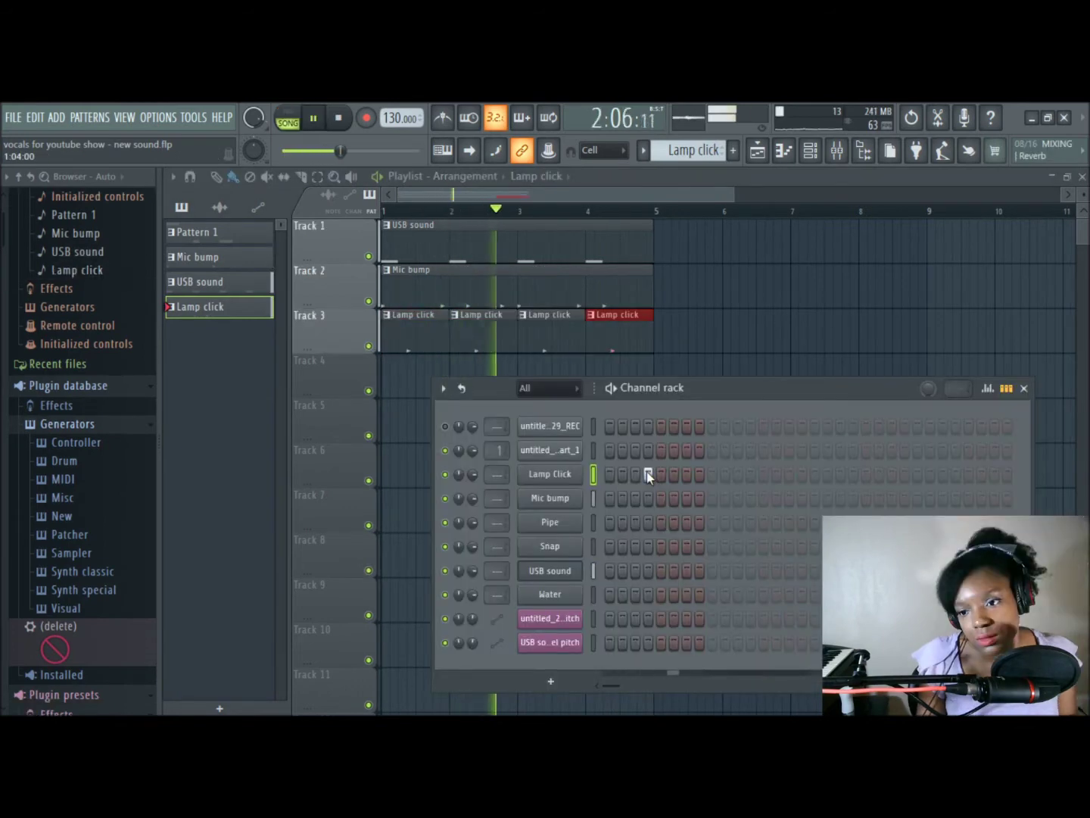
# Step: Stop playback, select all four Lamp click clips on Track 3 and set the main snap to (none)
pyautogui.press('space')
pyautogui.moveTo(721, 395); pyautogui.dragTo(399, 394)
pyautogui.click(603, 149)
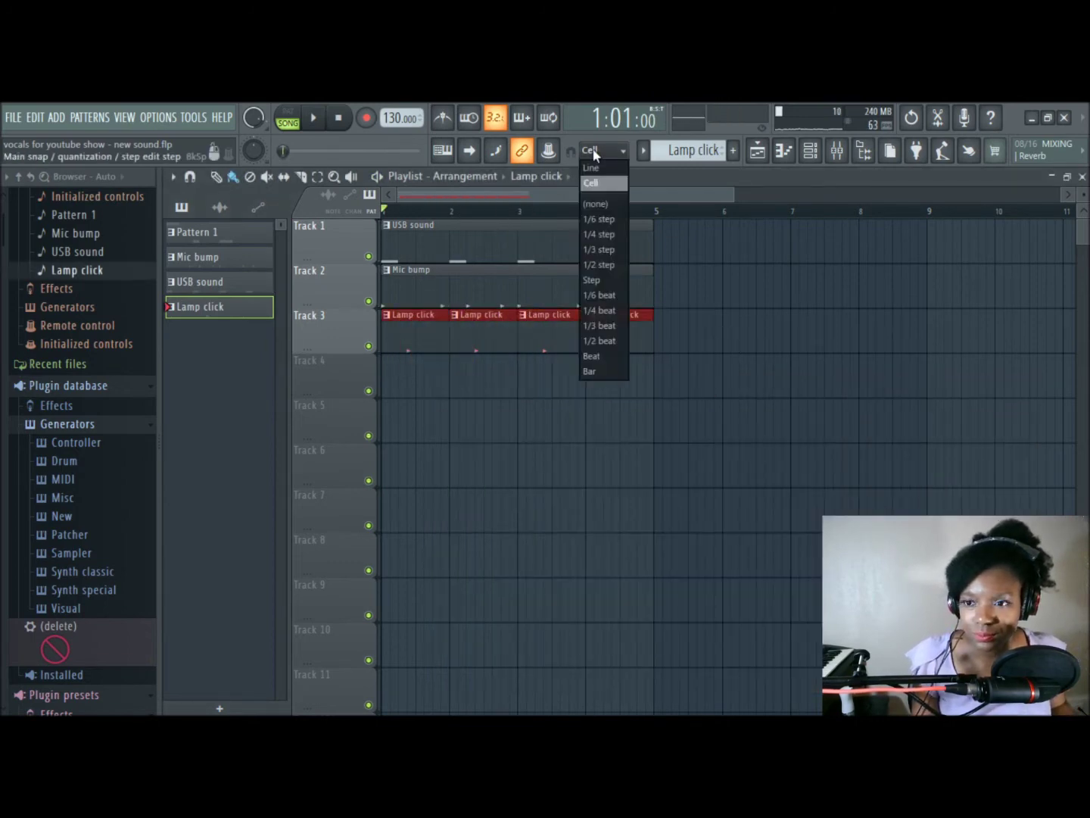
pyautogui.click(601, 193)
# Step: Nudge the selected Lamp click clips so the first starts at 1:01:04, listening to the song while adjusting
pyautogui.scroll(5, 597, 210)
pyautogui.scroll(3, 471, 282)
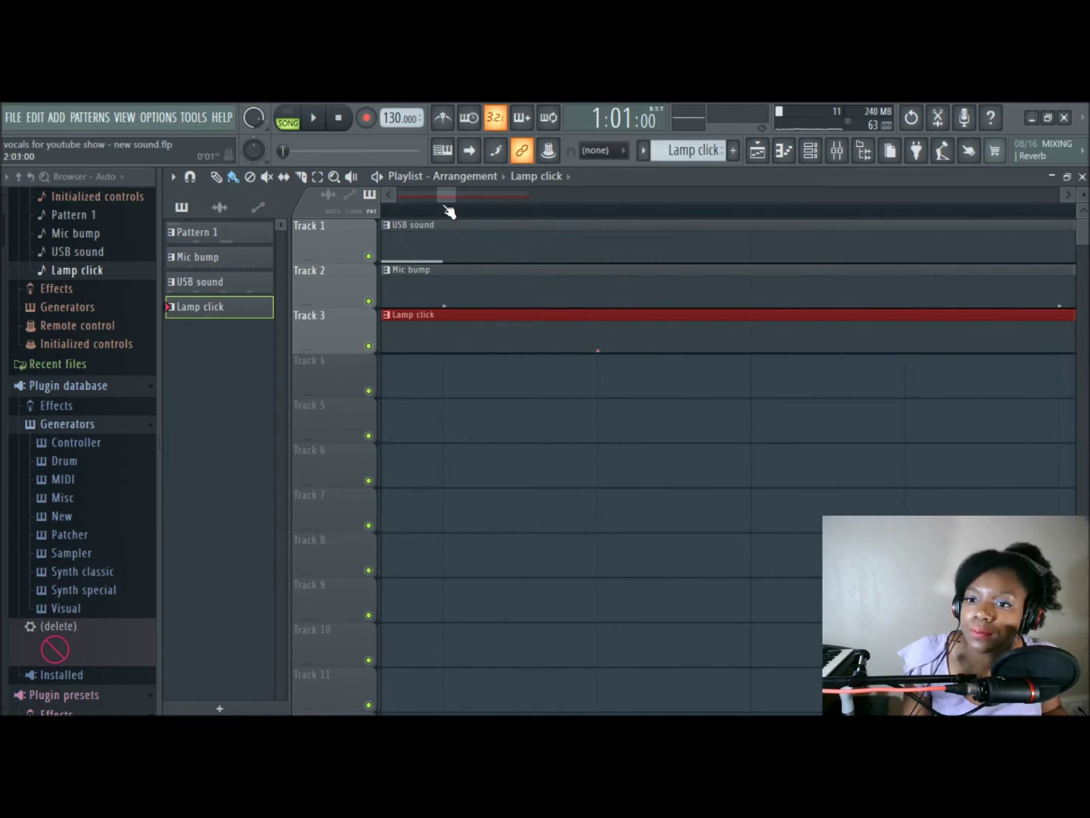
pyautogui.moveTo(440, 193); pyautogui.dragTo(393, 195)
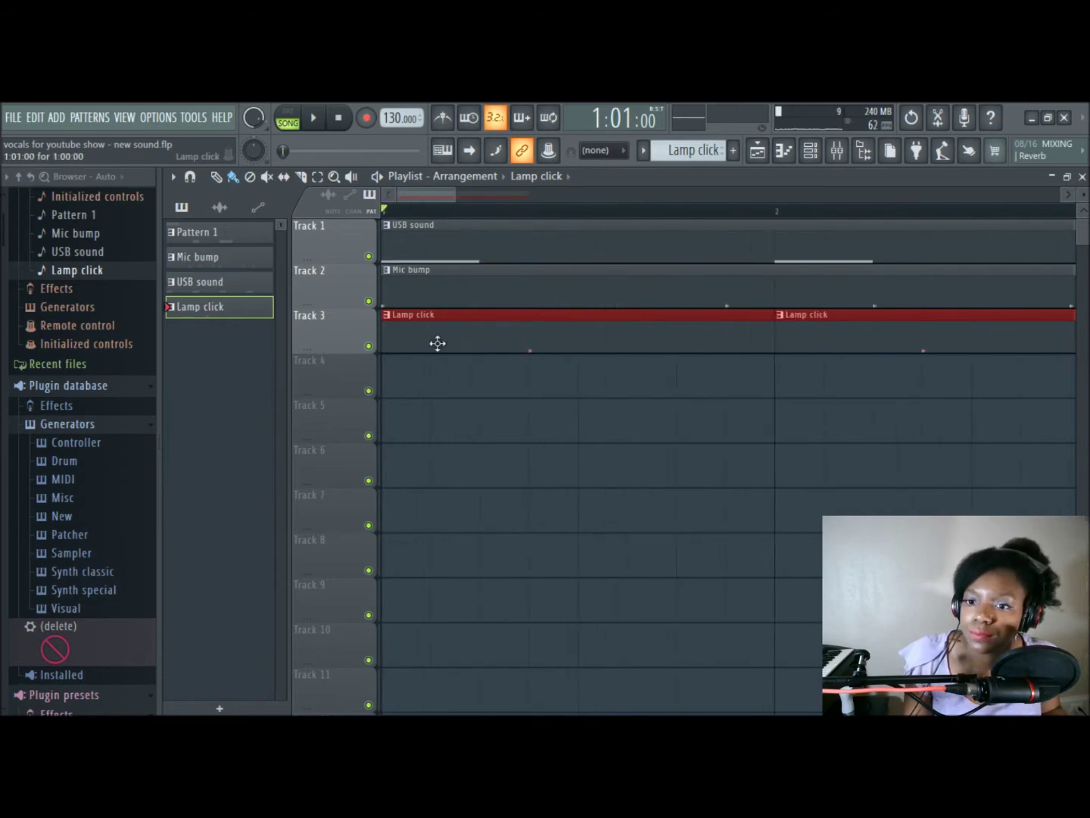
pyautogui.press('space')
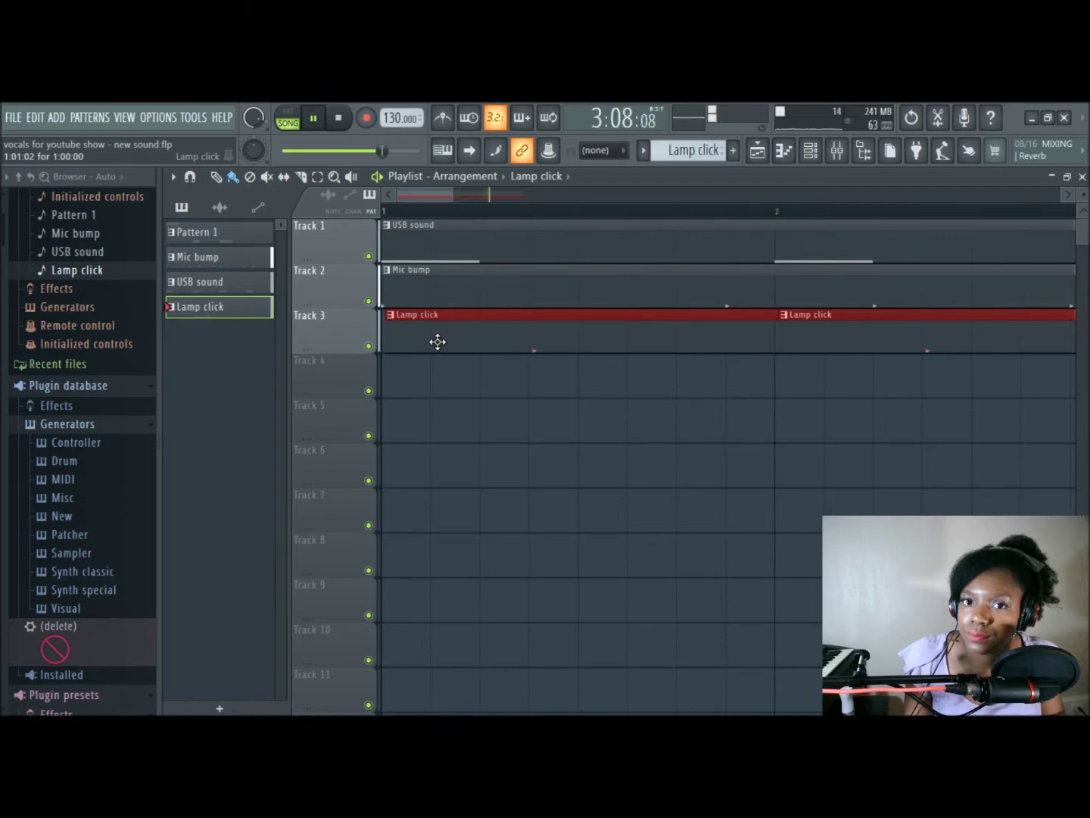
pyautogui.moveTo(438, 341); pyautogui.dragTo(443, 343)
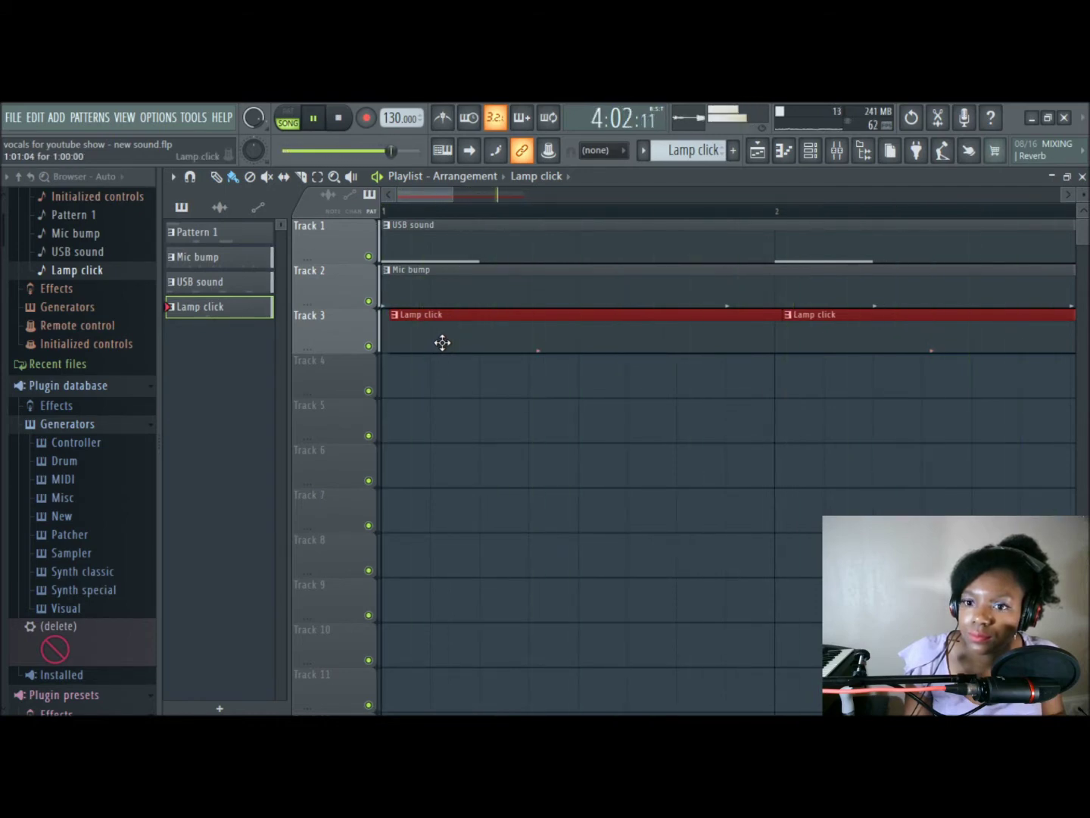
pyautogui.scroll(-3, 447, 345)
pyautogui.press('space')
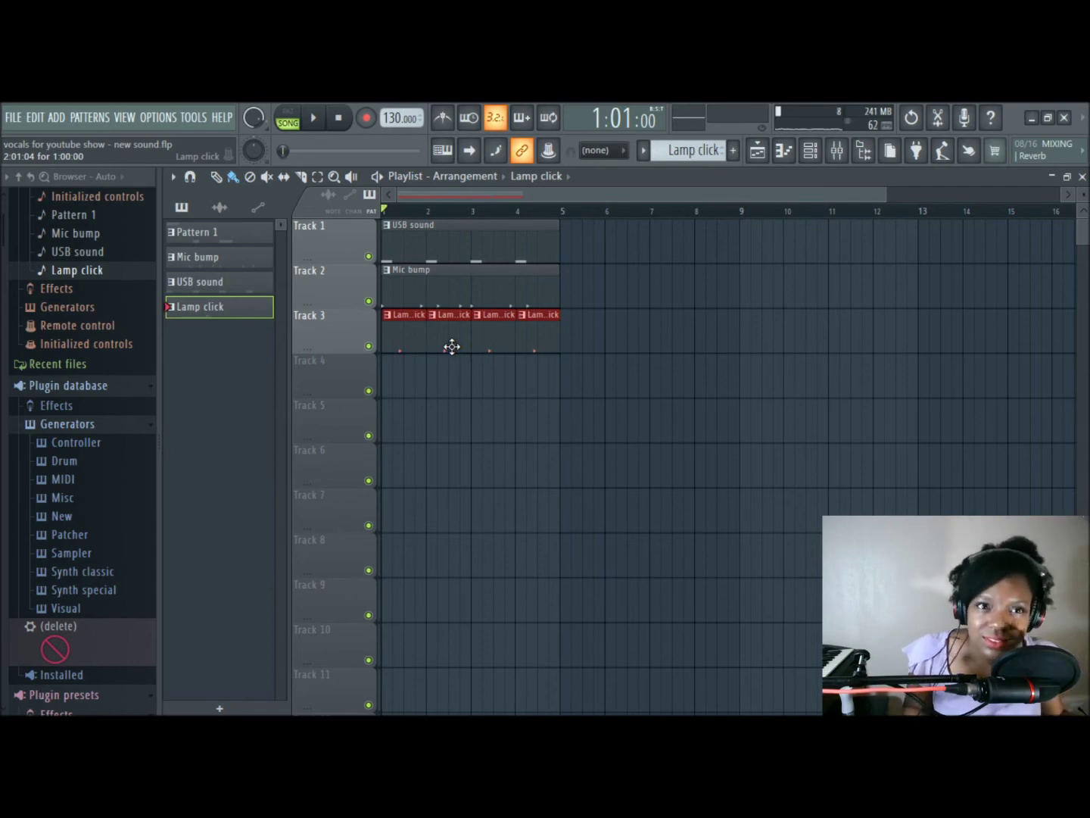
# Step: Add the USB sound channel's sample waveform to Track 4 of the playlist as an audio clip
pyautogui.doubleClick(416, 247)
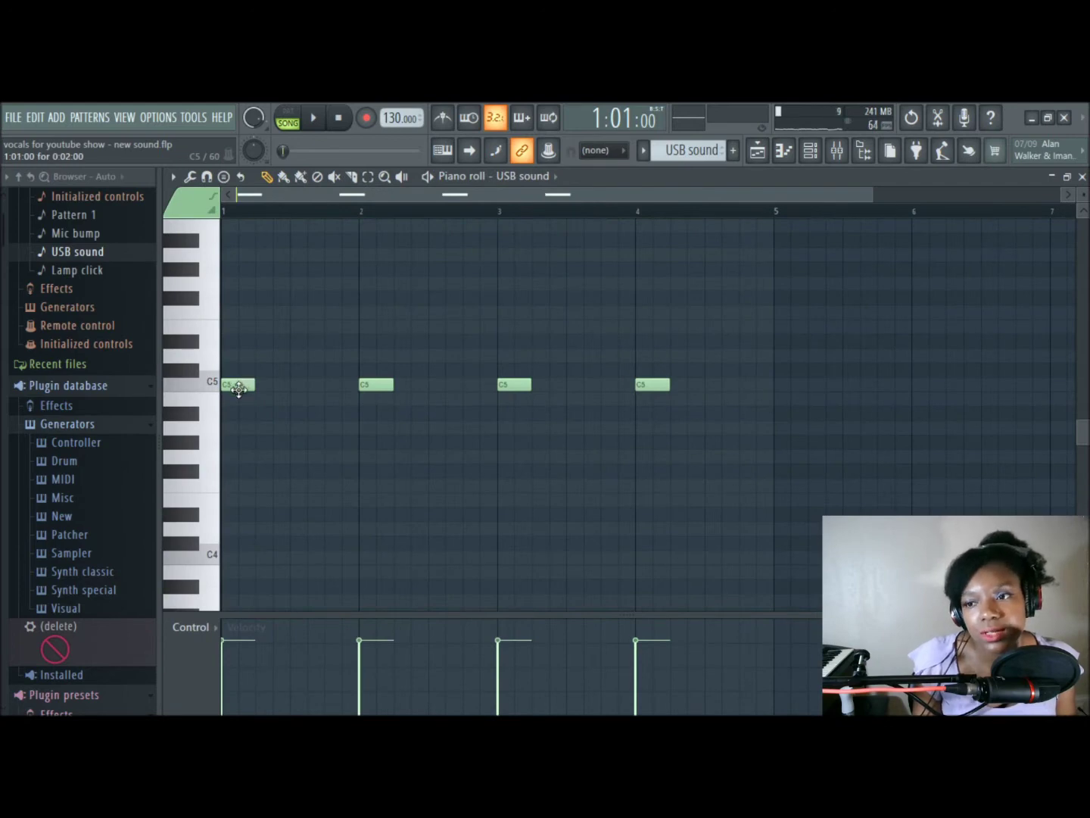
pyautogui.click(758, 150)
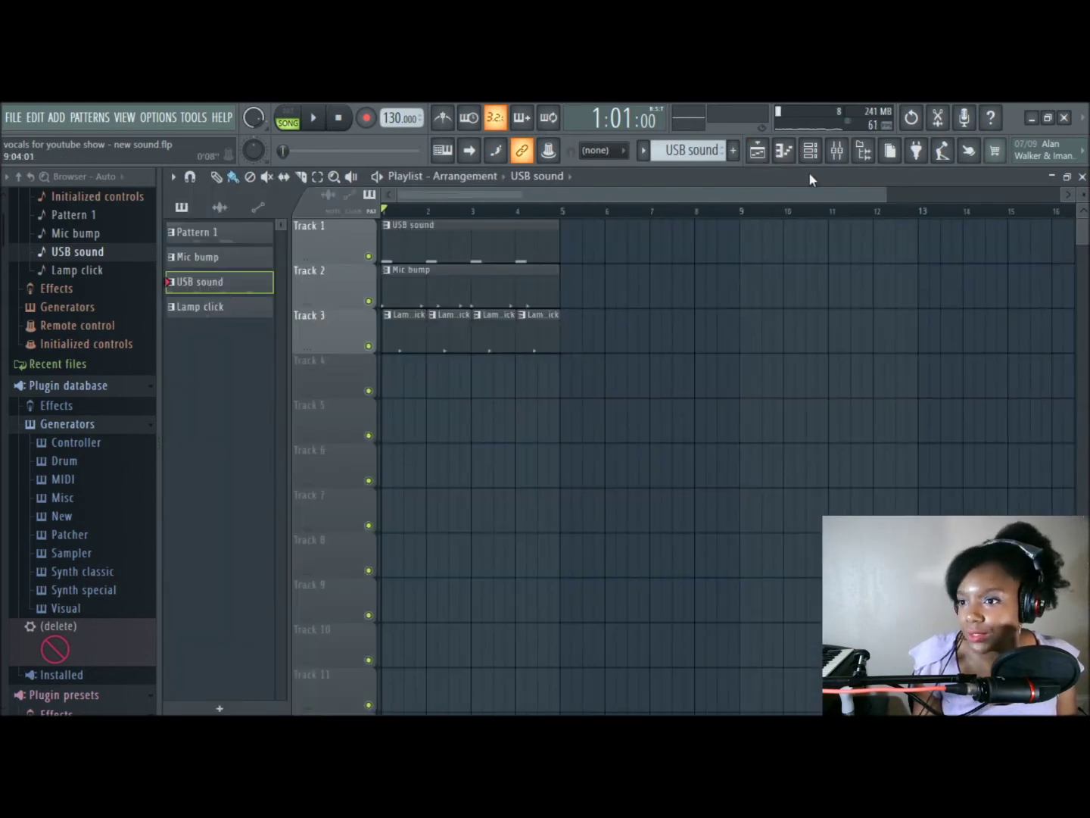
pyautogui.click(810, 151)
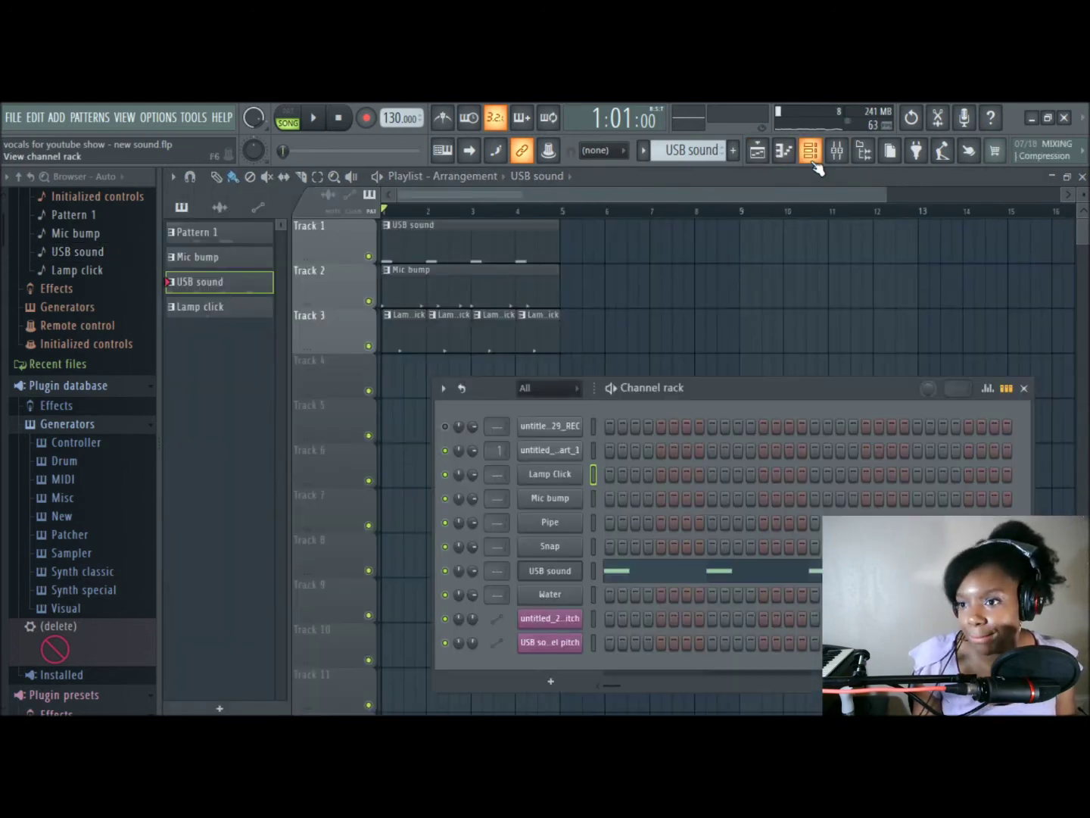
pyautogui.click(558, 577)
pyautogui.moveTo(548, 259); pyautogui.dragTo(852, 324)
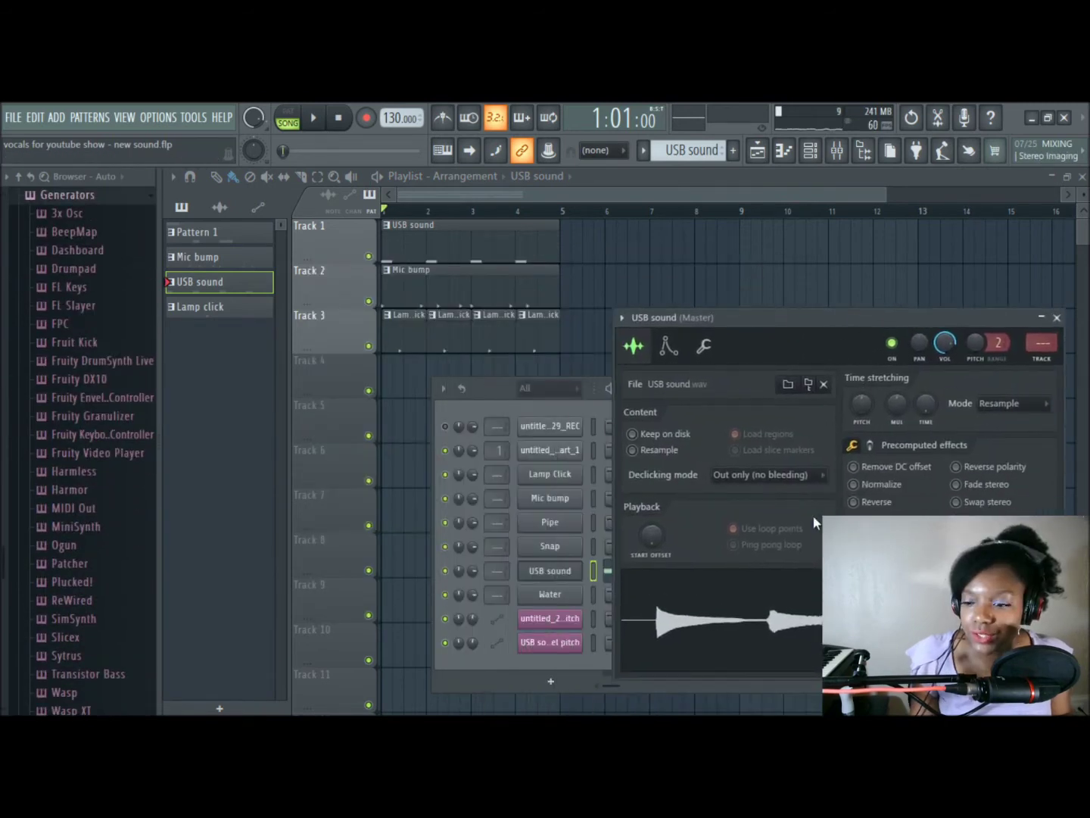
pyautogui.moveTo(740, 623); pyautogui.dragTo(433, 362)
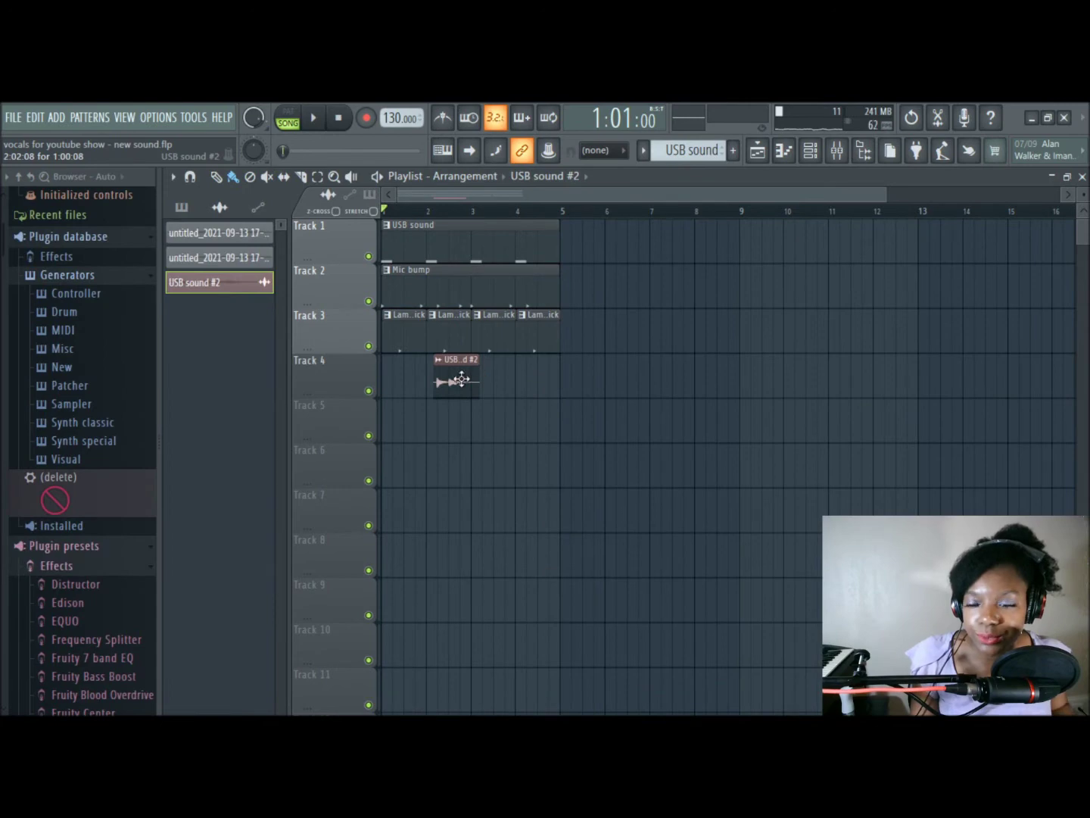
# Step: Trim the USB sound #2 clip to its first hit at bar 1 of Track 4 and play that track soloed
pyautogui.scroll(5, 471, 374)
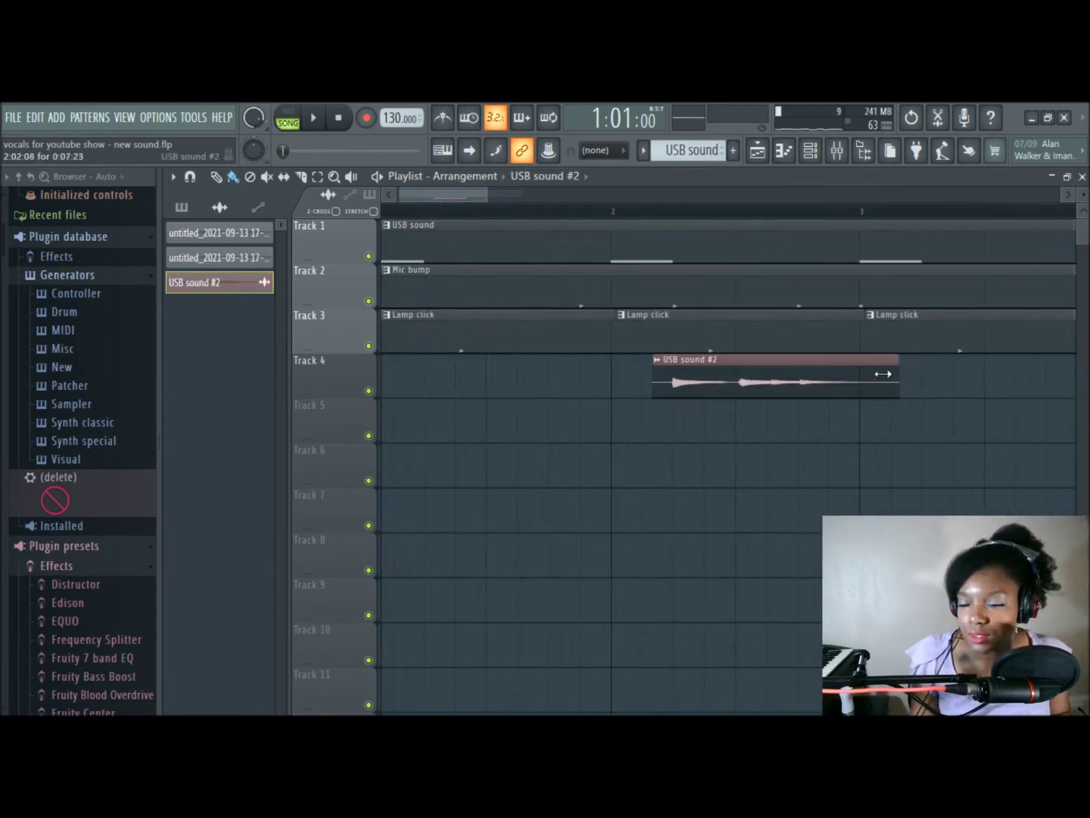
pyautogui.moveTo(911, 377); pyautogui.dragTo(754, 395)
pyautogui.moveTo(662, 361); pyautogui.dragTo(392, 368)
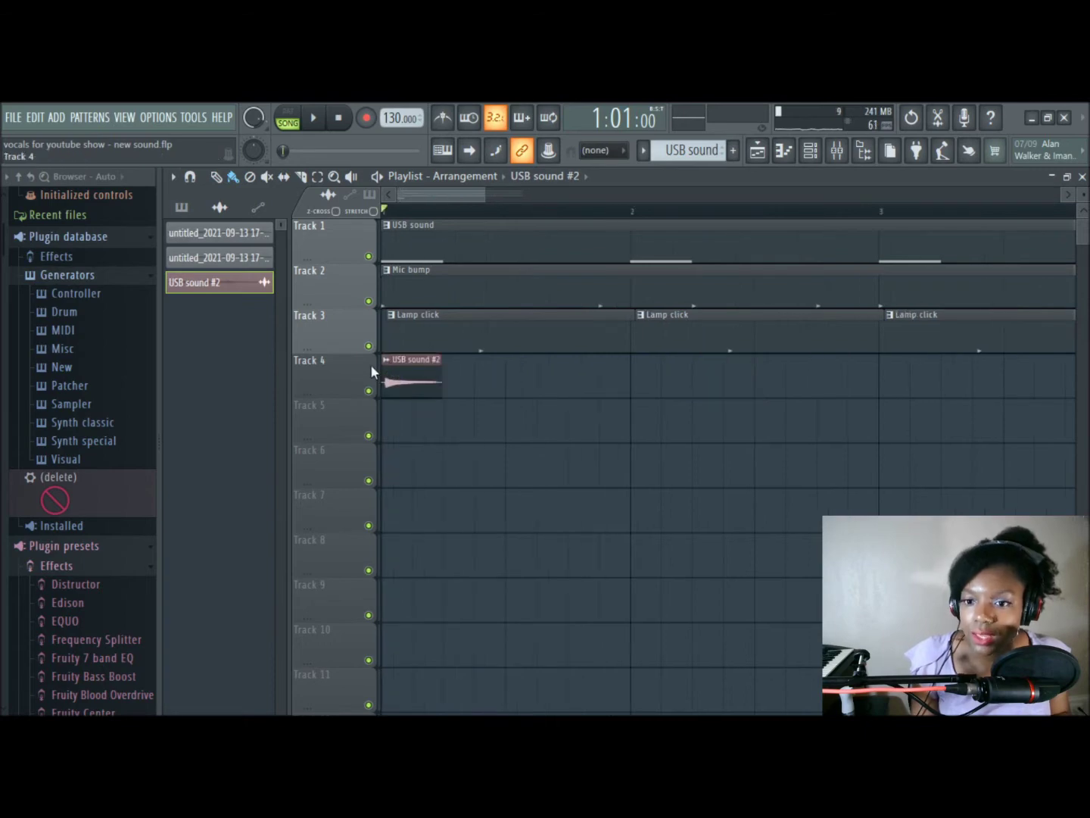
pyautogui.rightClick(370, 388)
pyautogui.press('space')
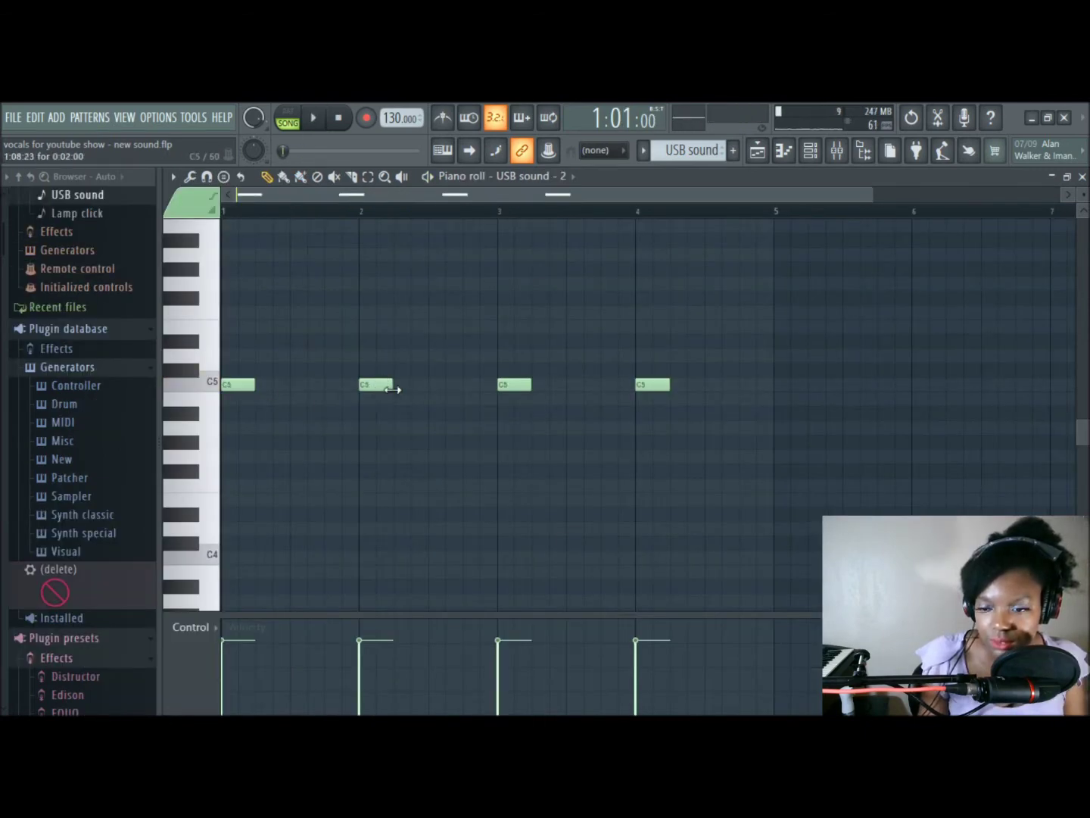
# Step: Lower the USB sound - 2 note at bar 2 to E4, add E4 and two A4 notes across bars 3 and 4, and play
pyautogui.moveTo(377, 387); pyautogui.dragTo(377, 489)
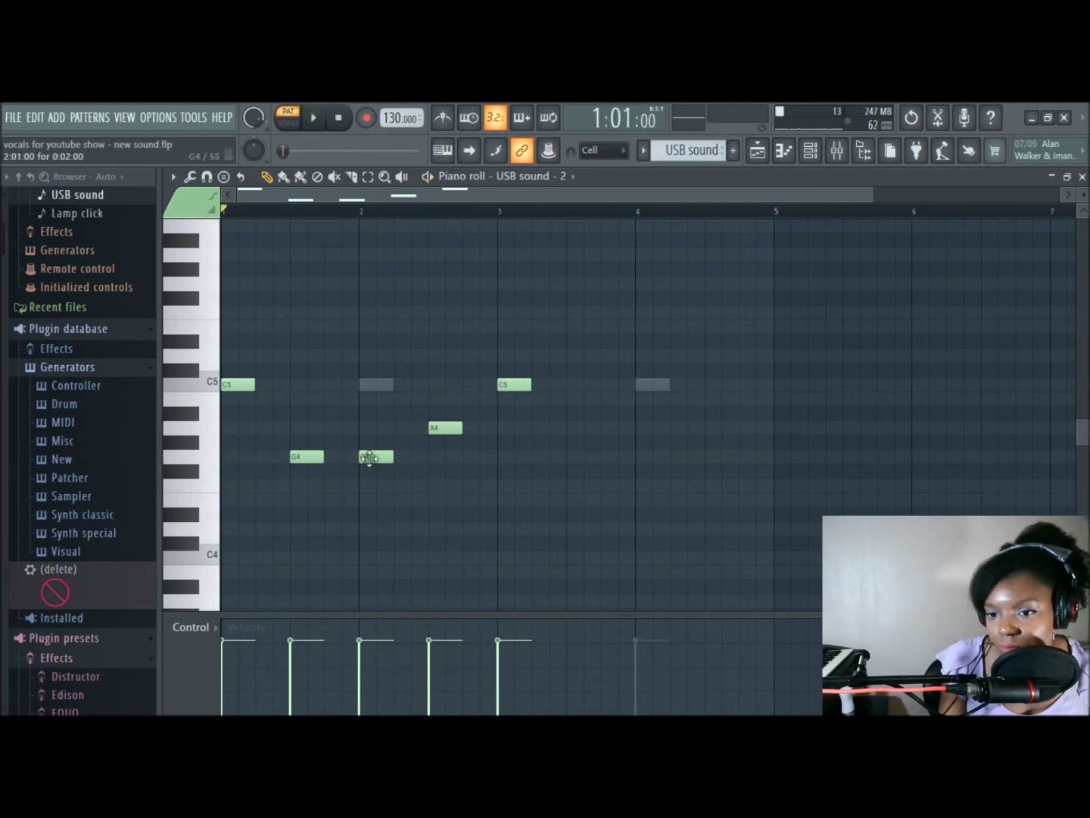
pyautogui.moveTo(370, 454); pyautogui.dragTo(370, 500)
pyautogui.click(515, 499)
pyautogui.click(583, 429)
pyautogui.click(652, 514)
pyautogui.moveTo(652, 514); pyautogui.dragTo(655, 428)
pyautogui.press('space')
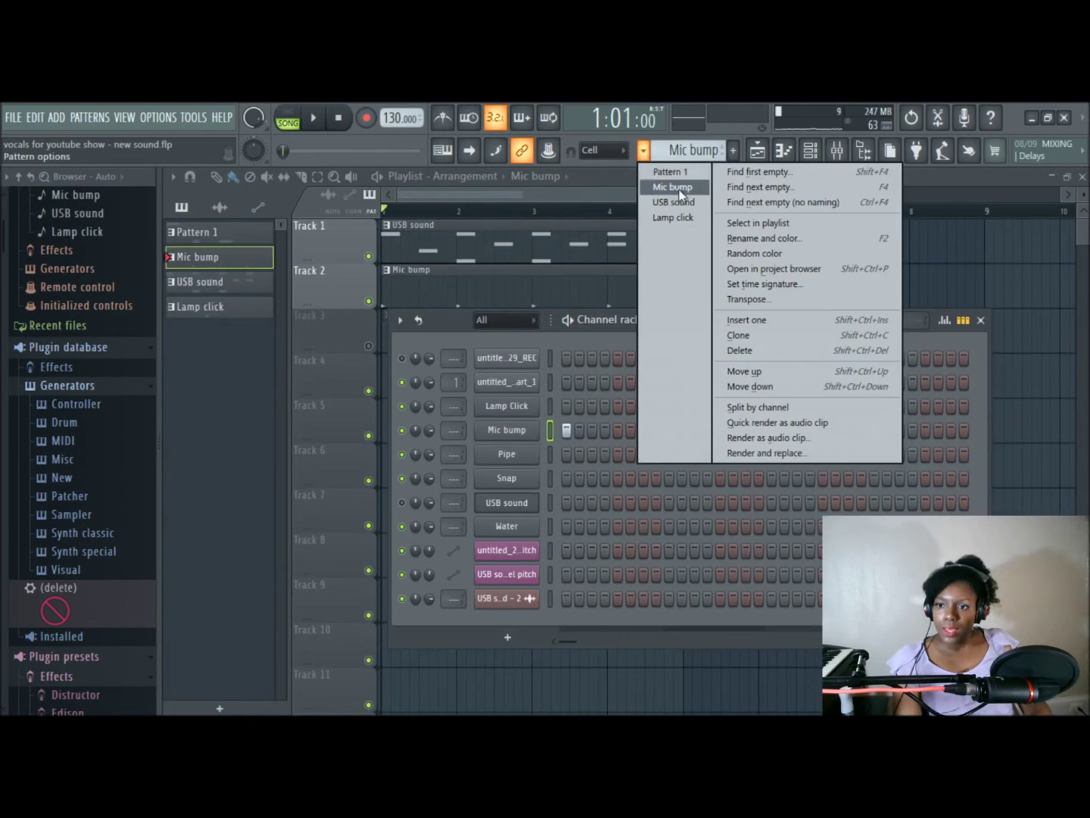
# Step: Select the Lamp click pattern, clear its hit on step 4 and unmute Track 3
pyautogui.click(671, 220)
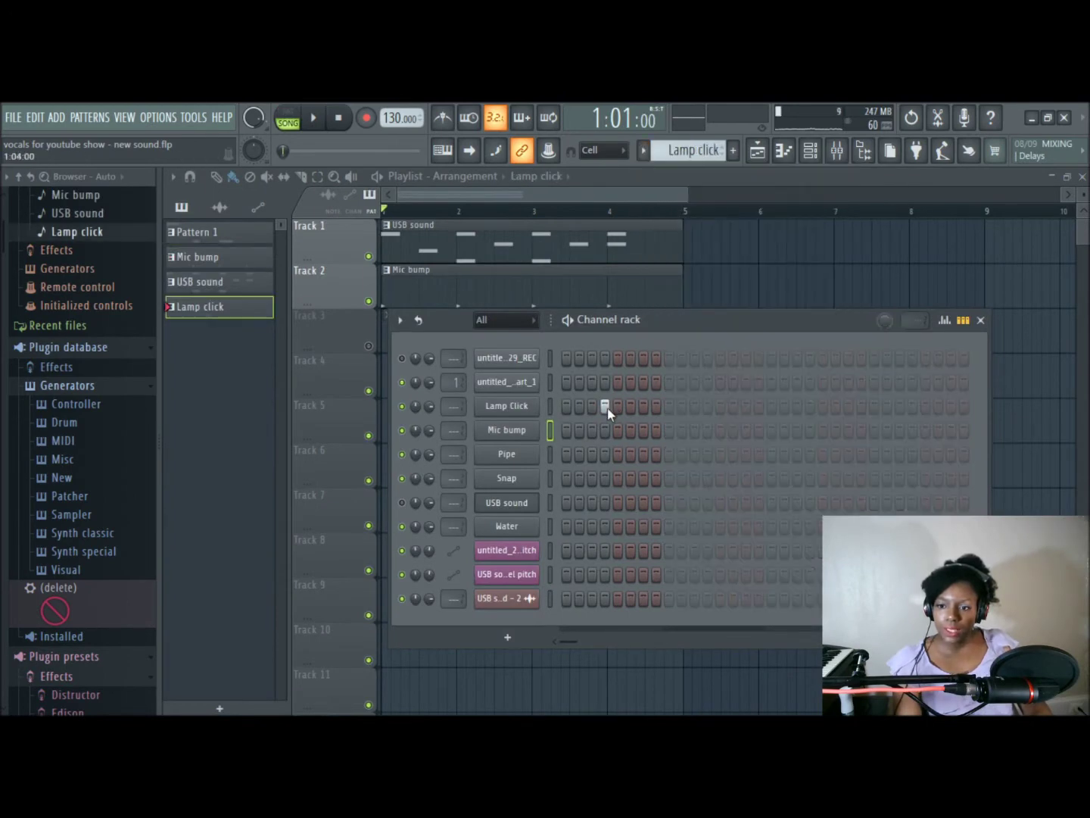
pyautogui.click(549, 405)
pyautogui.click(368, 349)
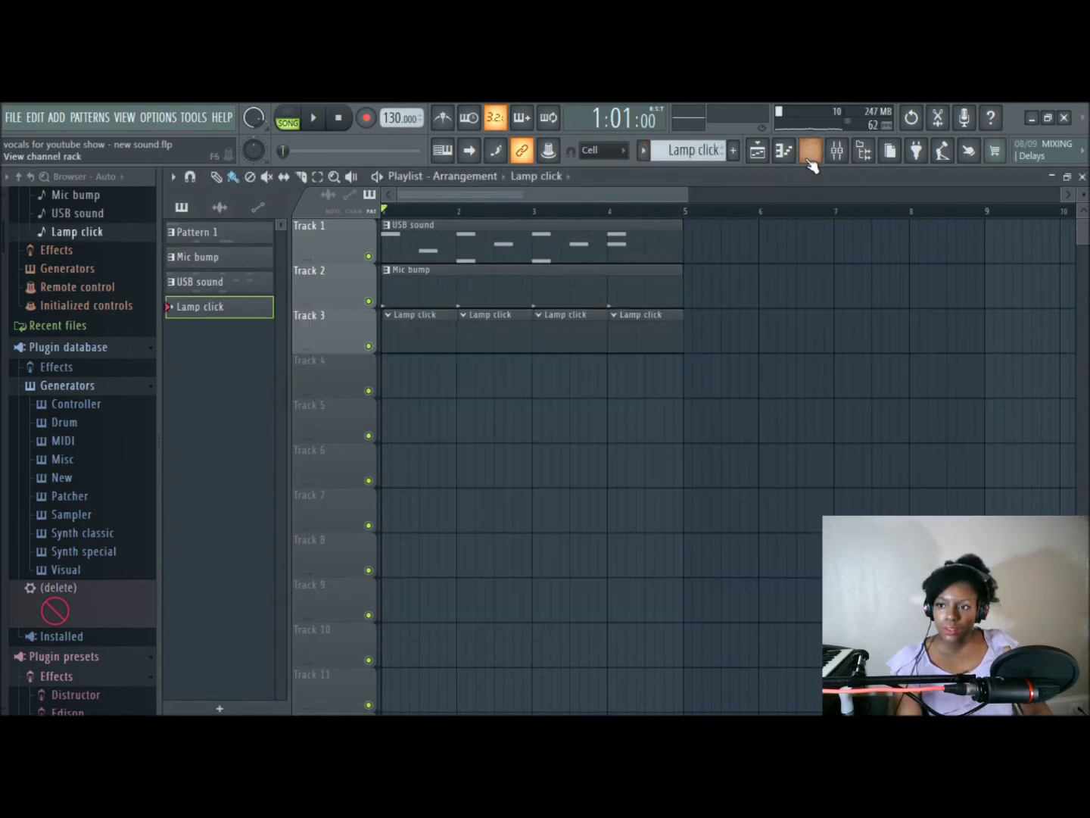
# Step: Sequence Lamp Click hits on steps 4, 6 and 8 while the arrangement plays, and stop playback
pyautogui.press('space')
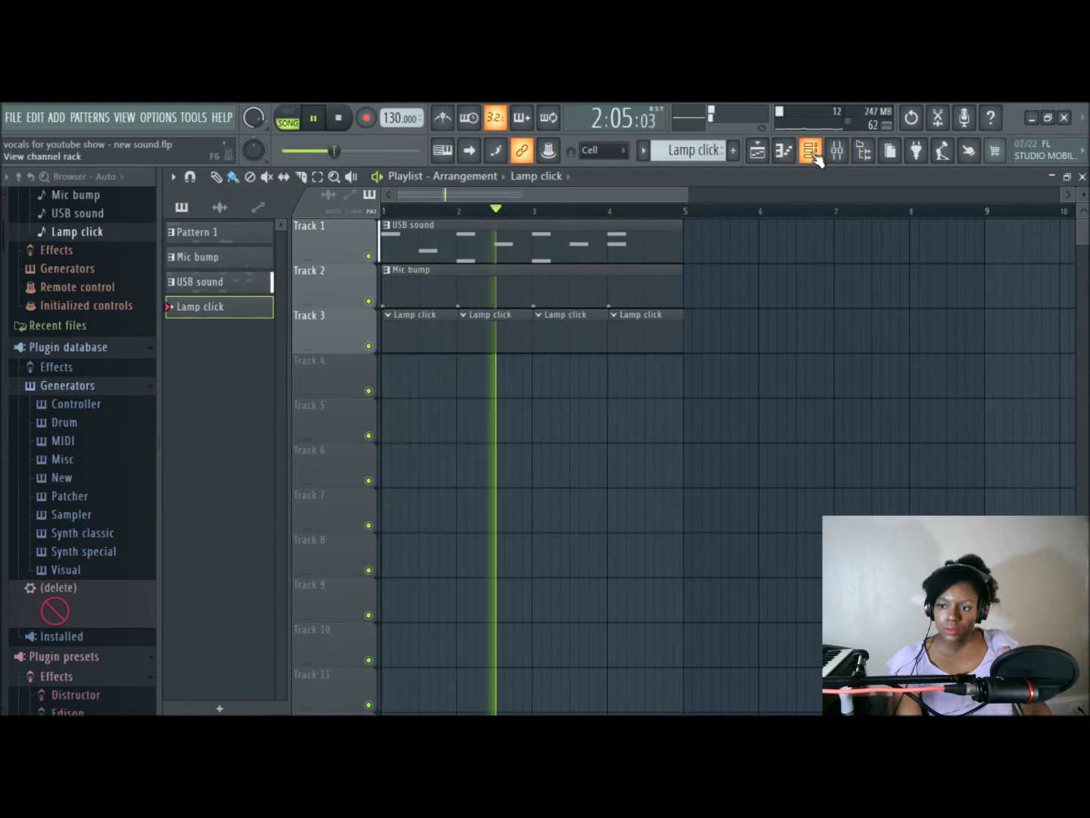
pyautogui.click(814, 152)
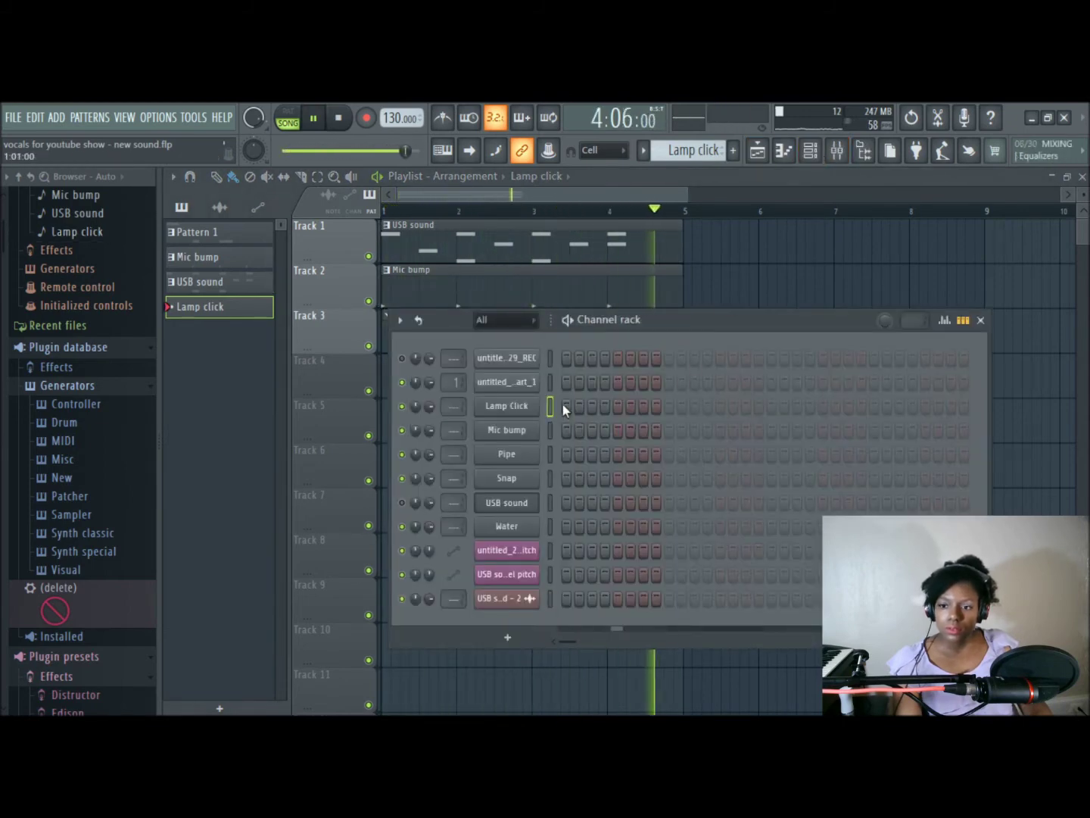
pyautogui.click(605, 407)
pyautogui.click(630, 406)
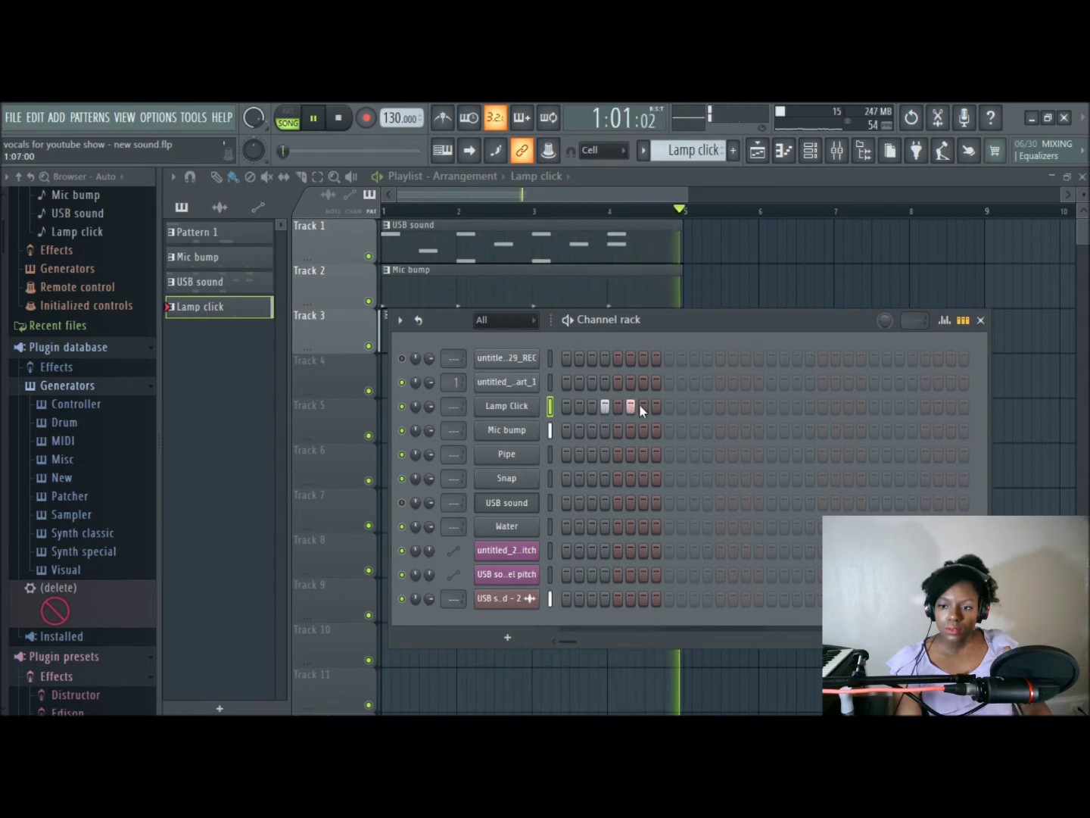
pyautogui.click(658, 407)
pyautogui.press('space')
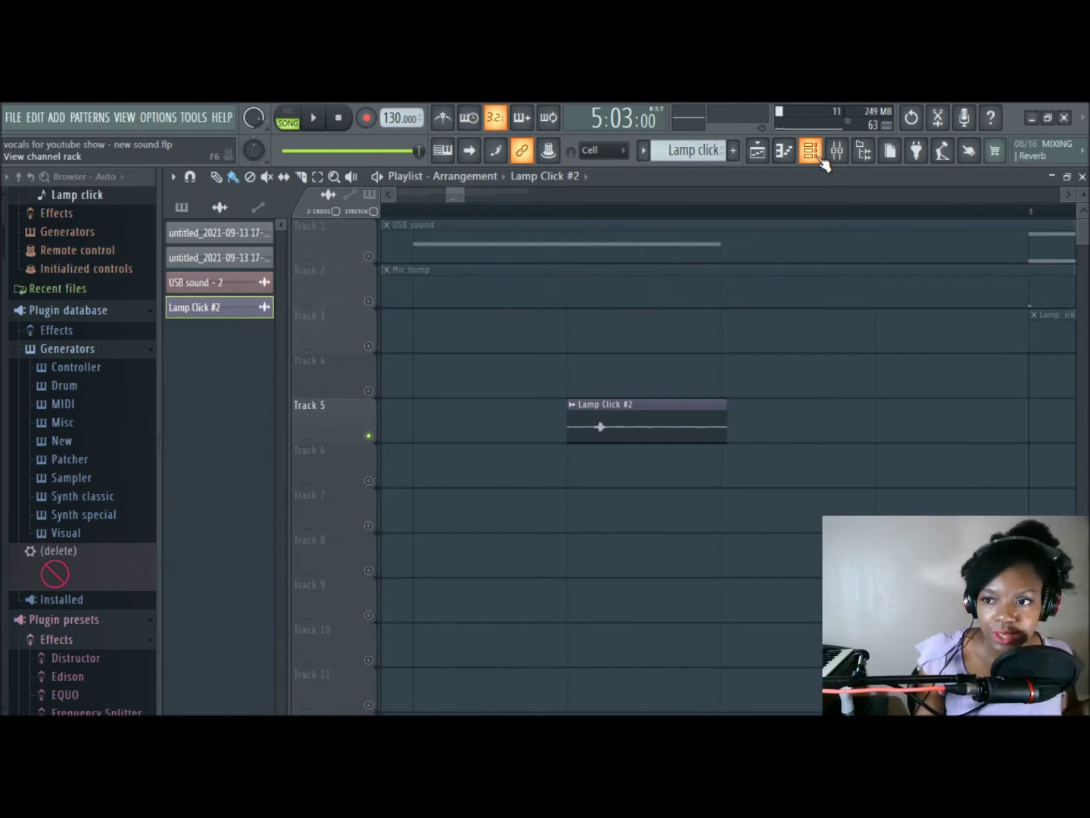
# Step: View the Channel rack, Piano roll and Mixer in turn and return to the Lamp Click #2 clip in the Playlist
pyautogui.click(810, 152)
pyautogui.click(811, 151)
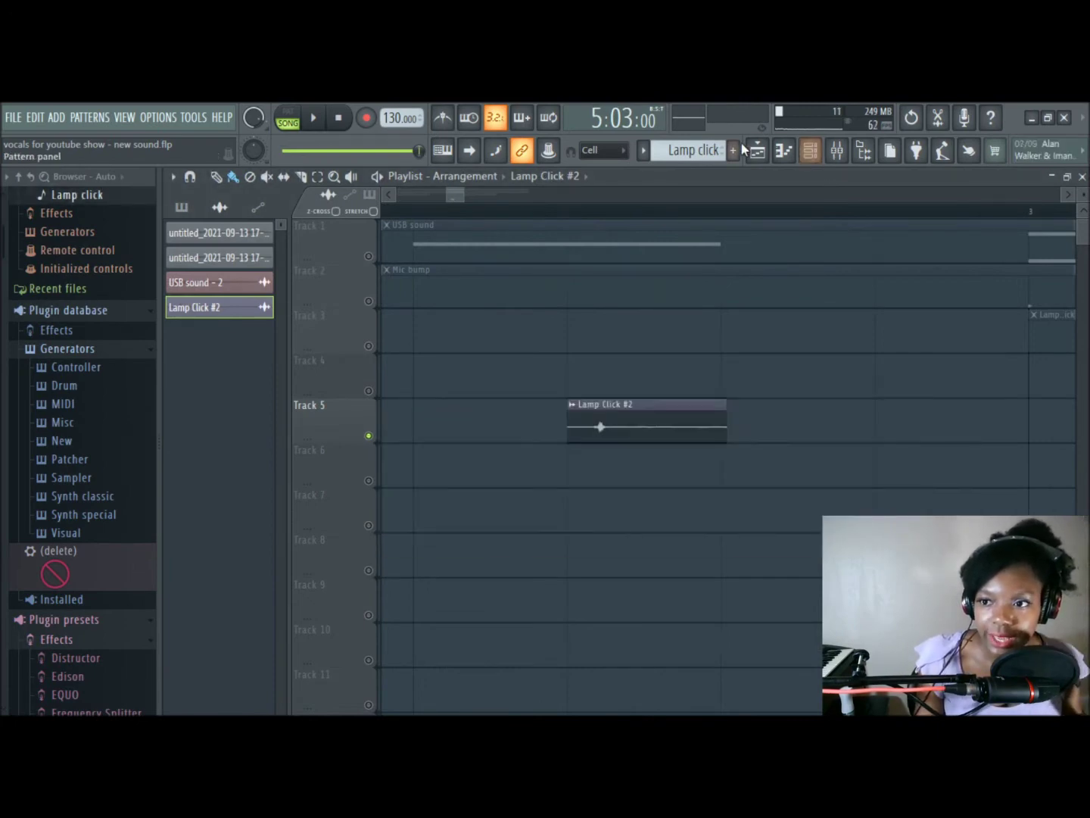
pyautogui.click(758, 152)
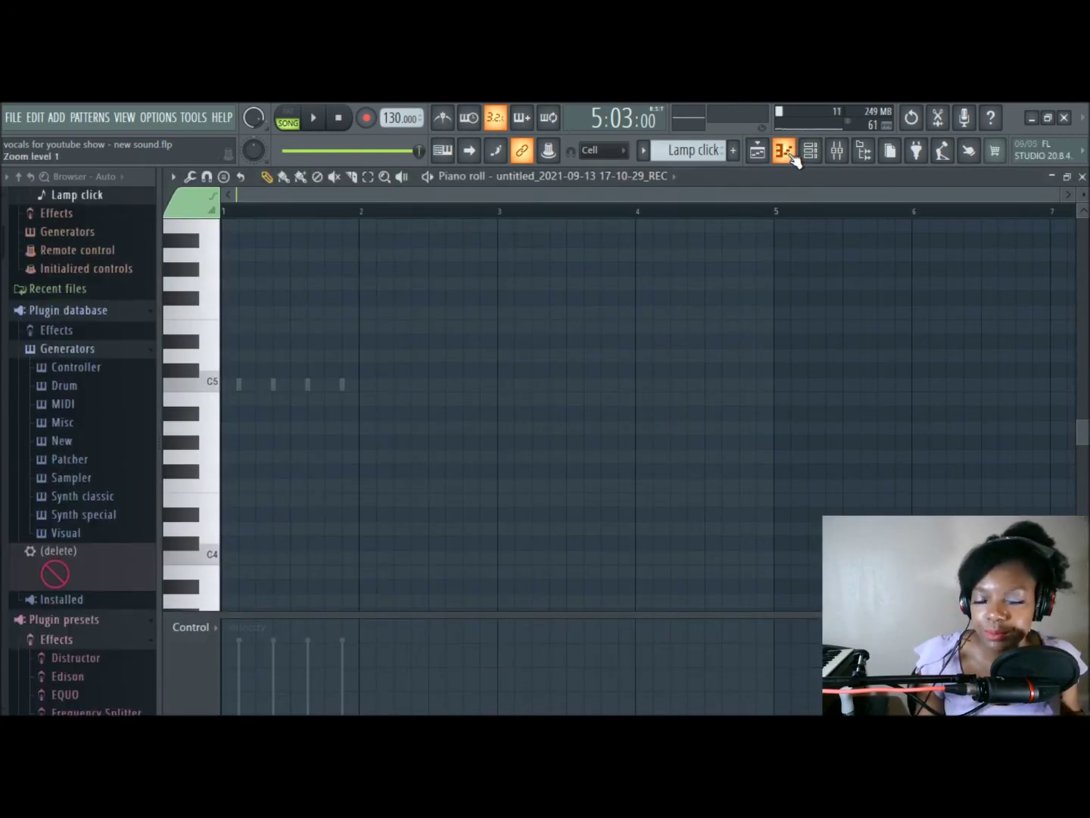
pyautogui.click(811, 151)
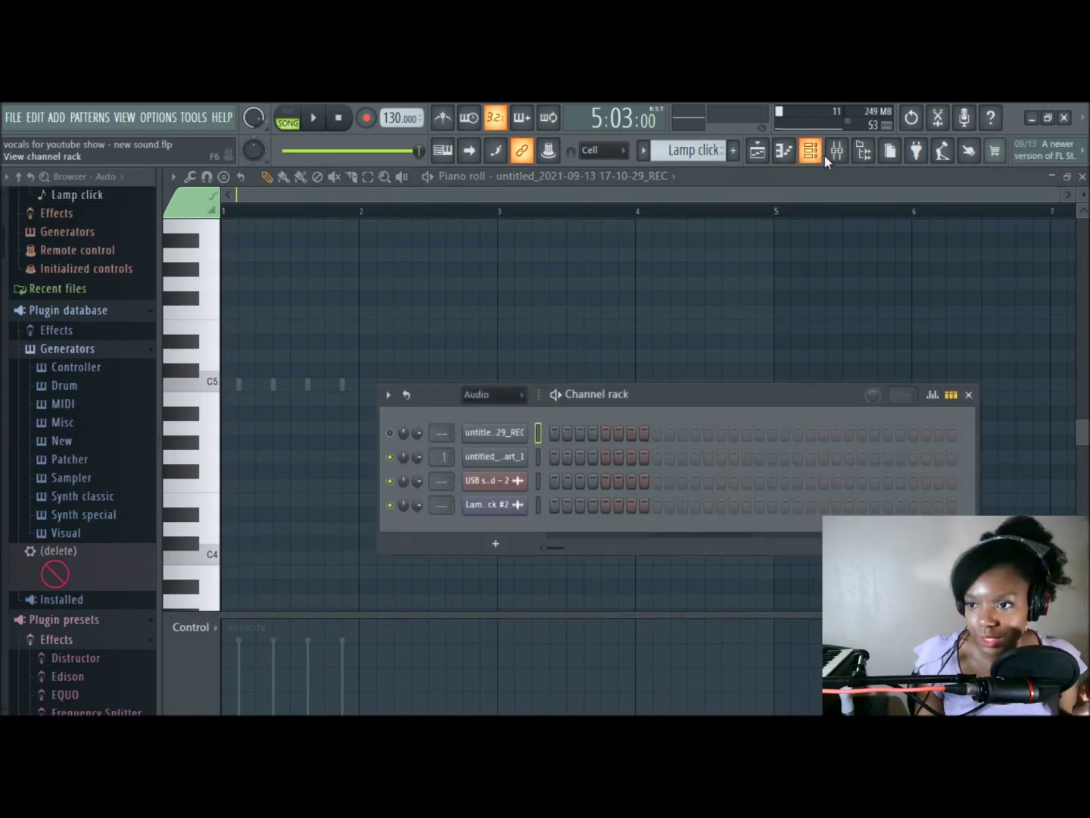
pyautogui.click(837, 150)
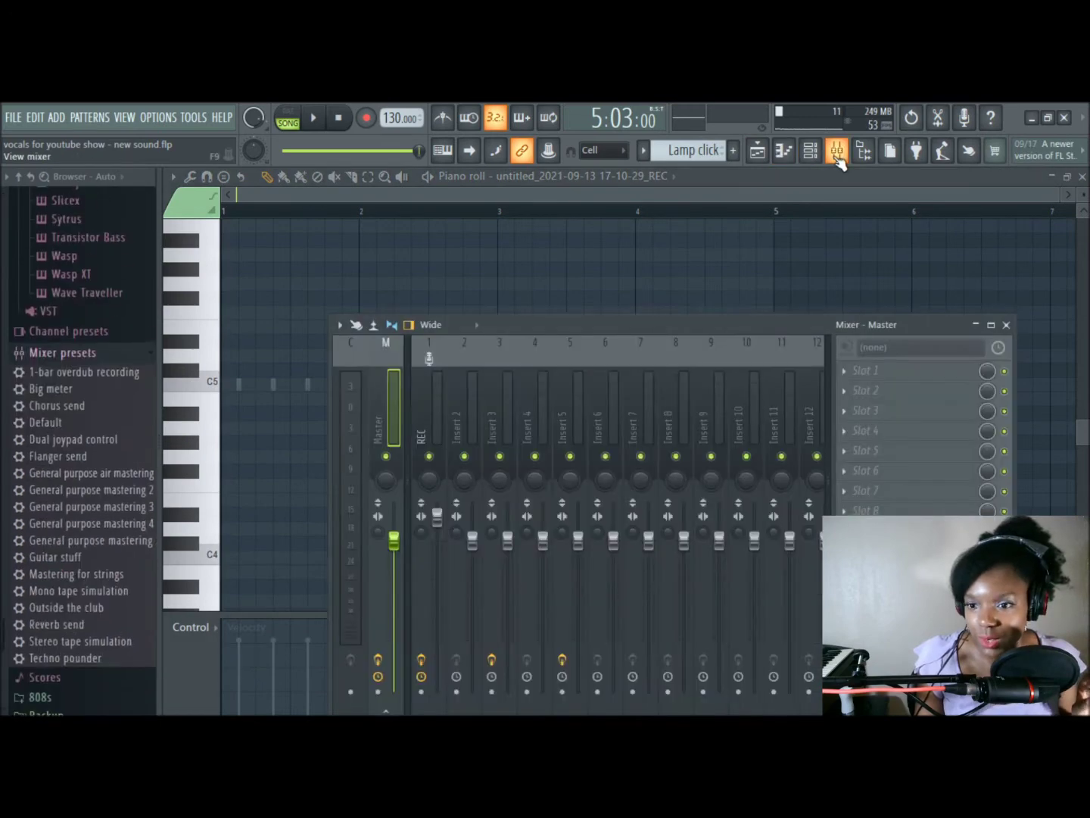
pyautogui.click(759, 151)
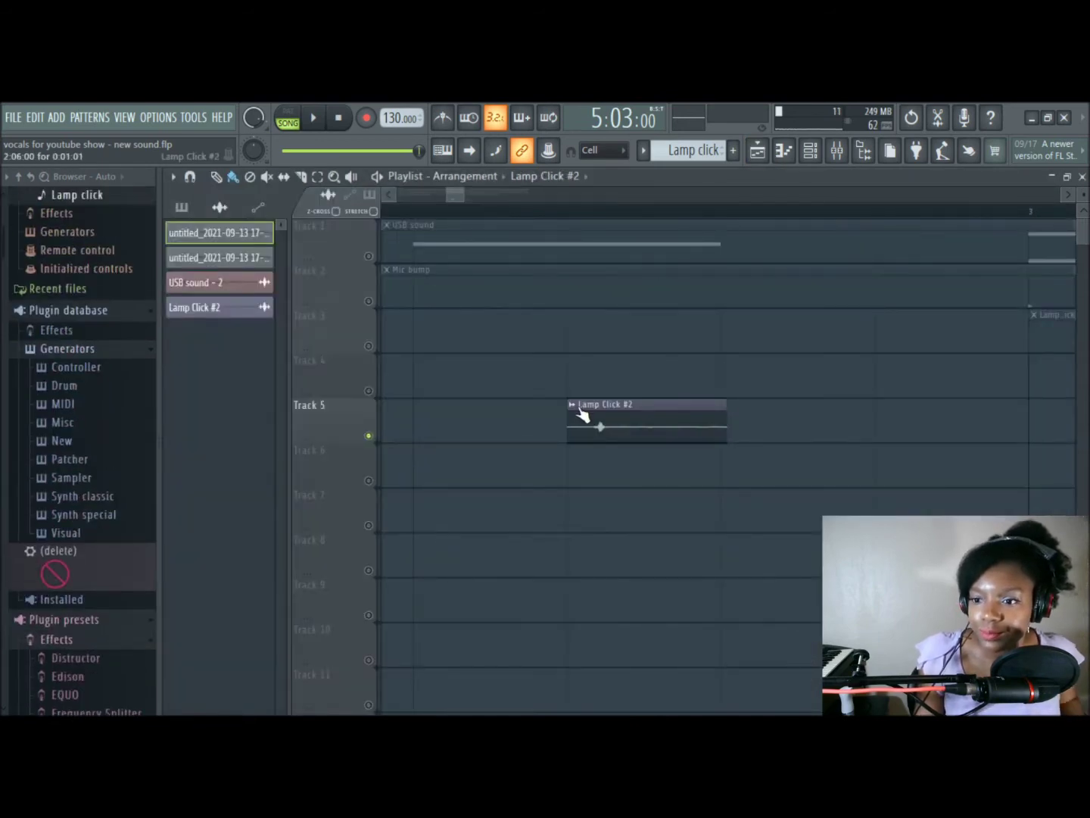
pyautogui.scroll(-6, 582, 414)
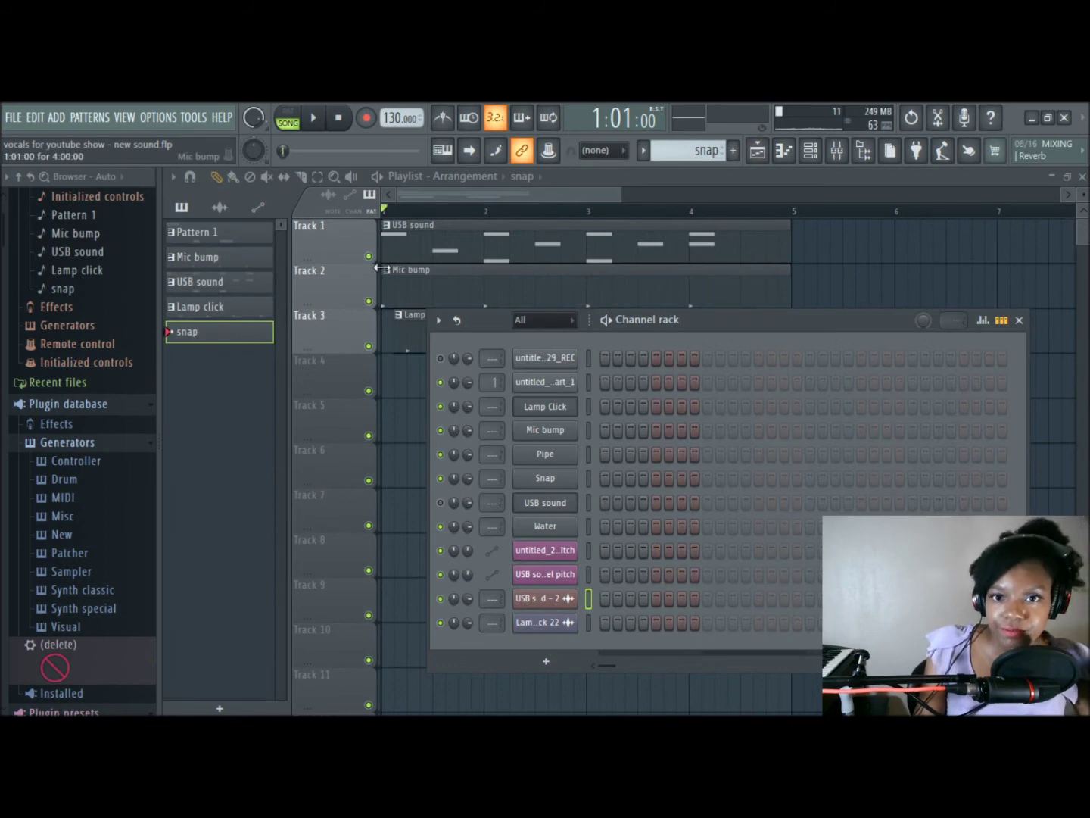
# Step: Hide the Channel rack, view the Mixer and bring the Channel rack back
pyautogui.press('F6')
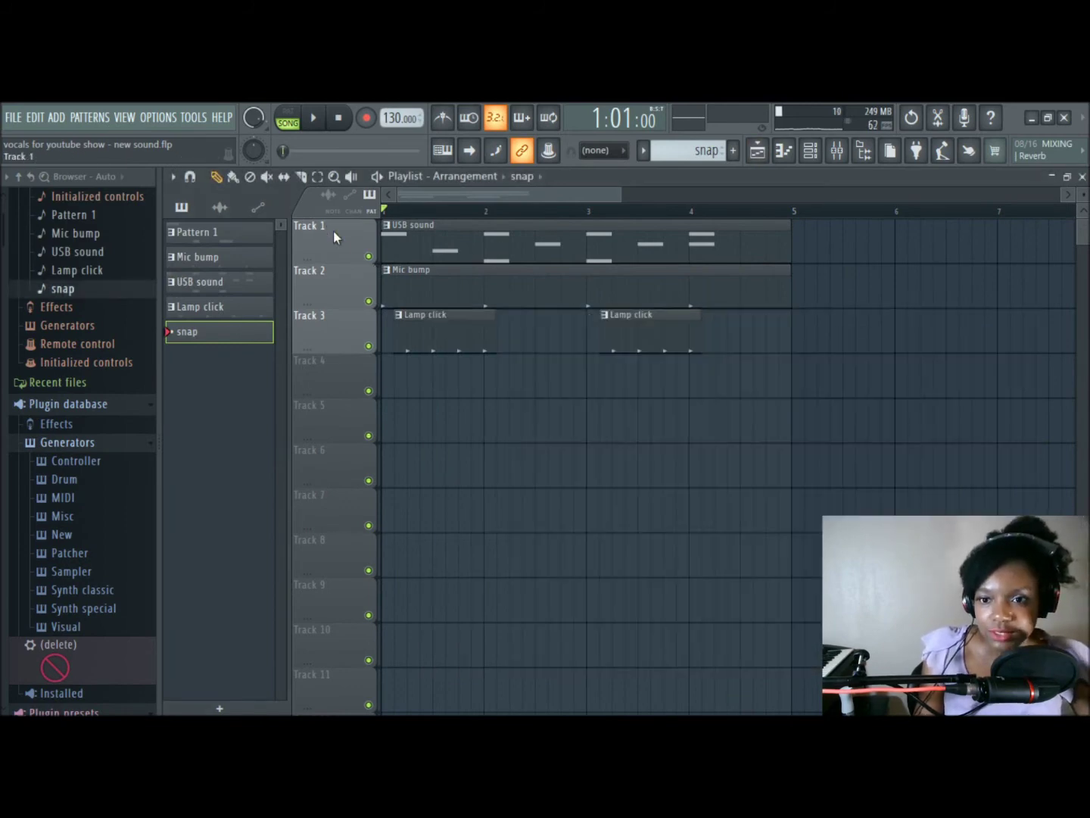
pyautogui.click(836, 151)
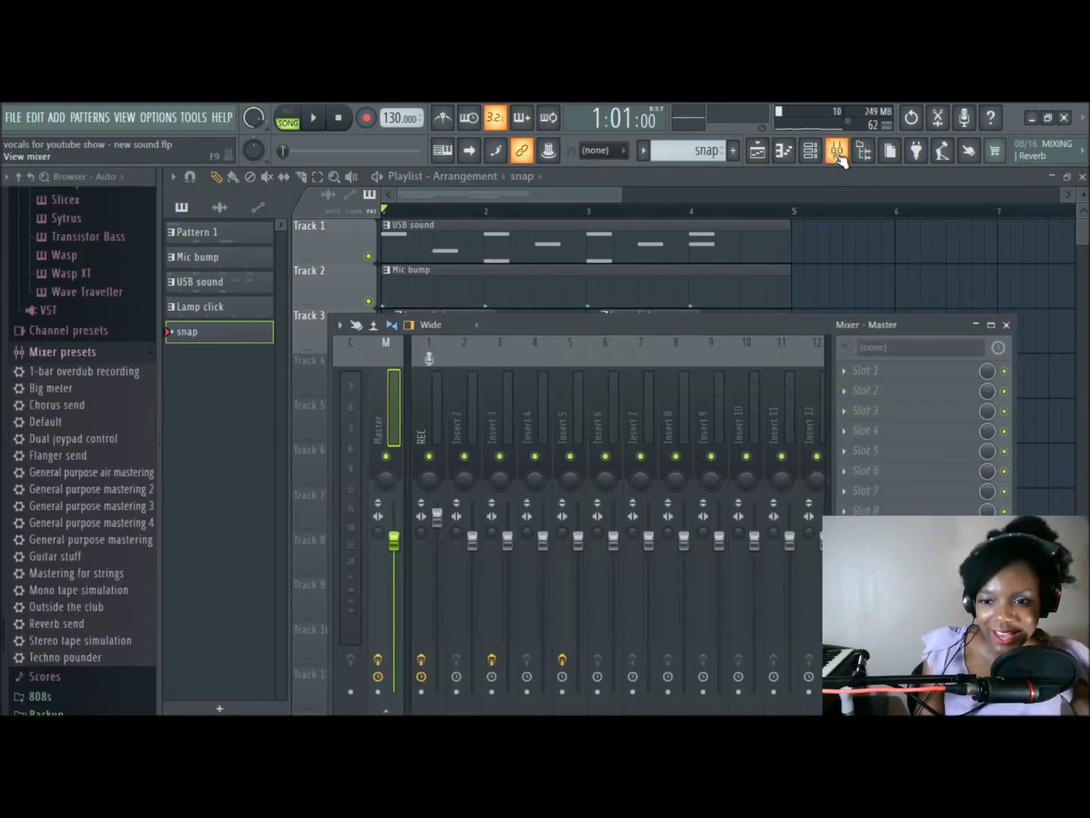
pyautogui.click(810, 151)
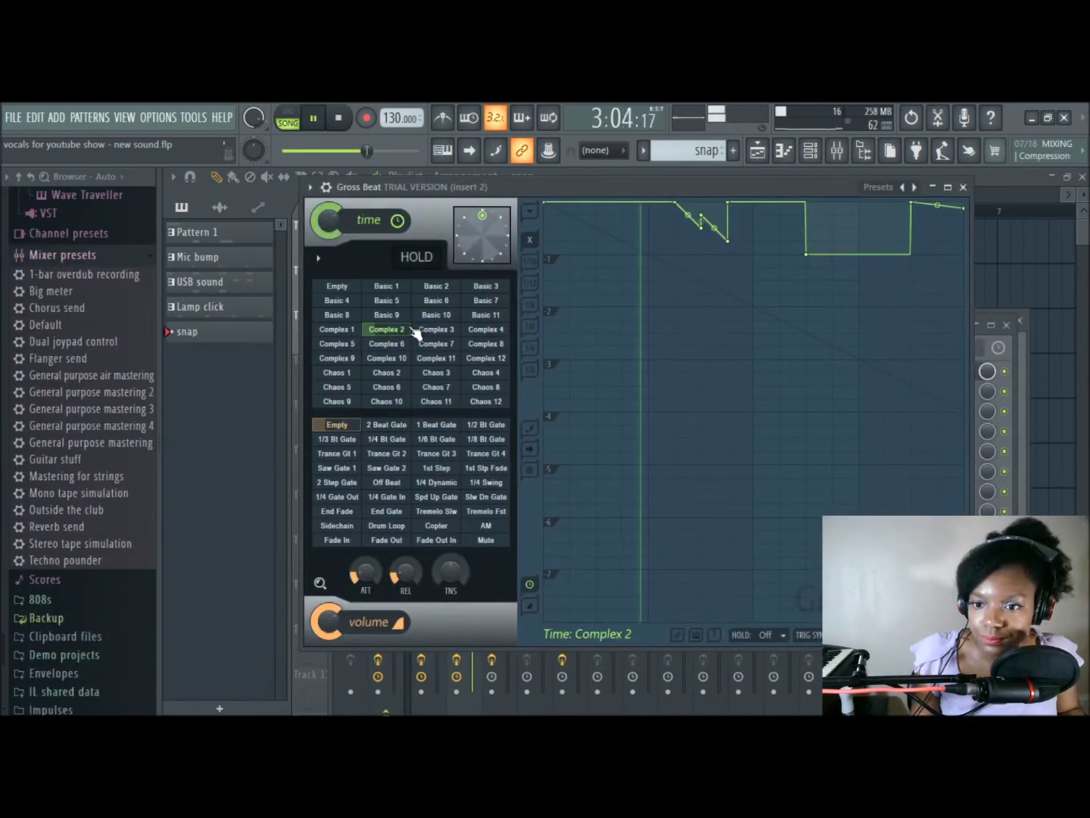
# Step: Audition the Insert 2 Gross Beat time presets Complex 1, Complex 3, Basic 9, Basic 6 and Complex 7, plus several gate volume presets
pyautogui.click(343, 337)
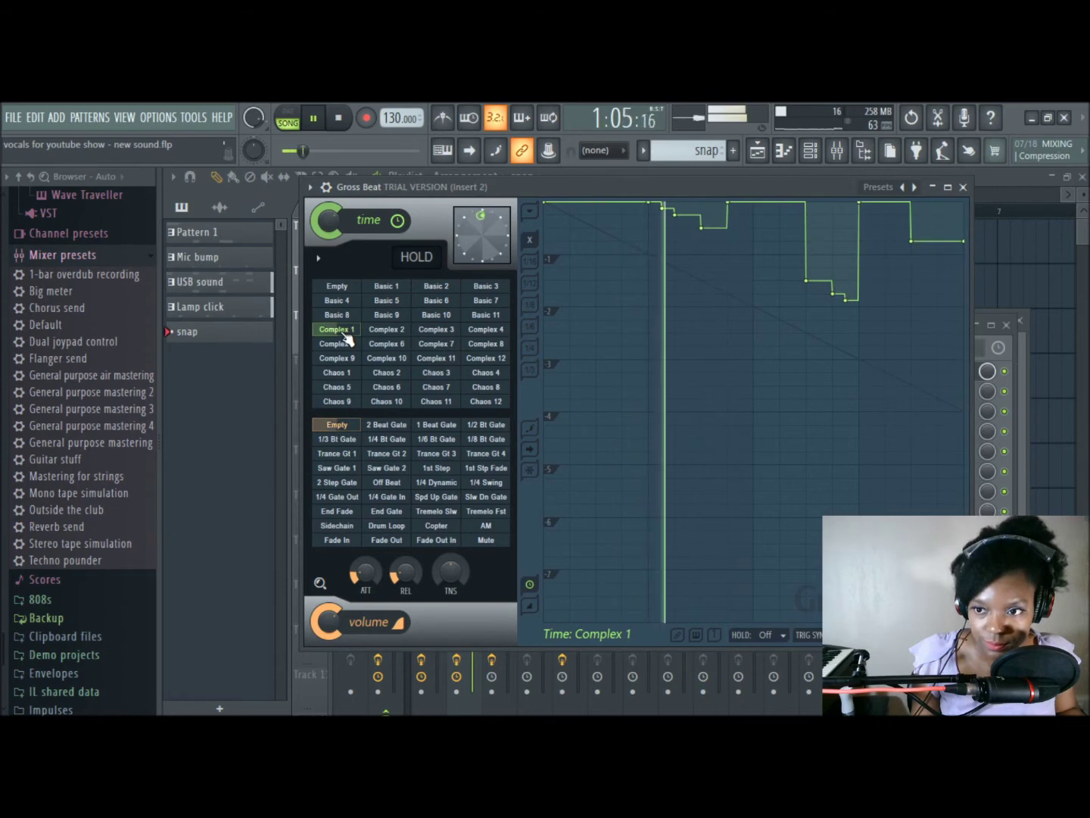
pyautogui.click(450, 333)
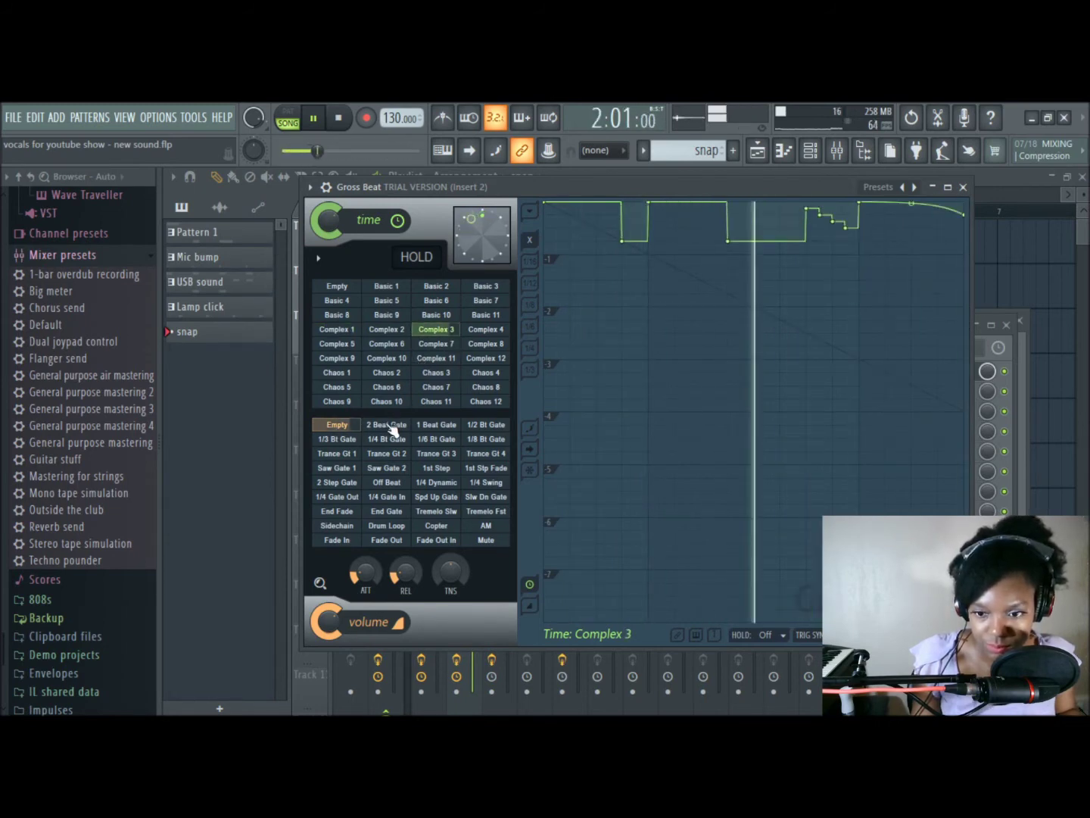
pyautogui.click(395, 316)
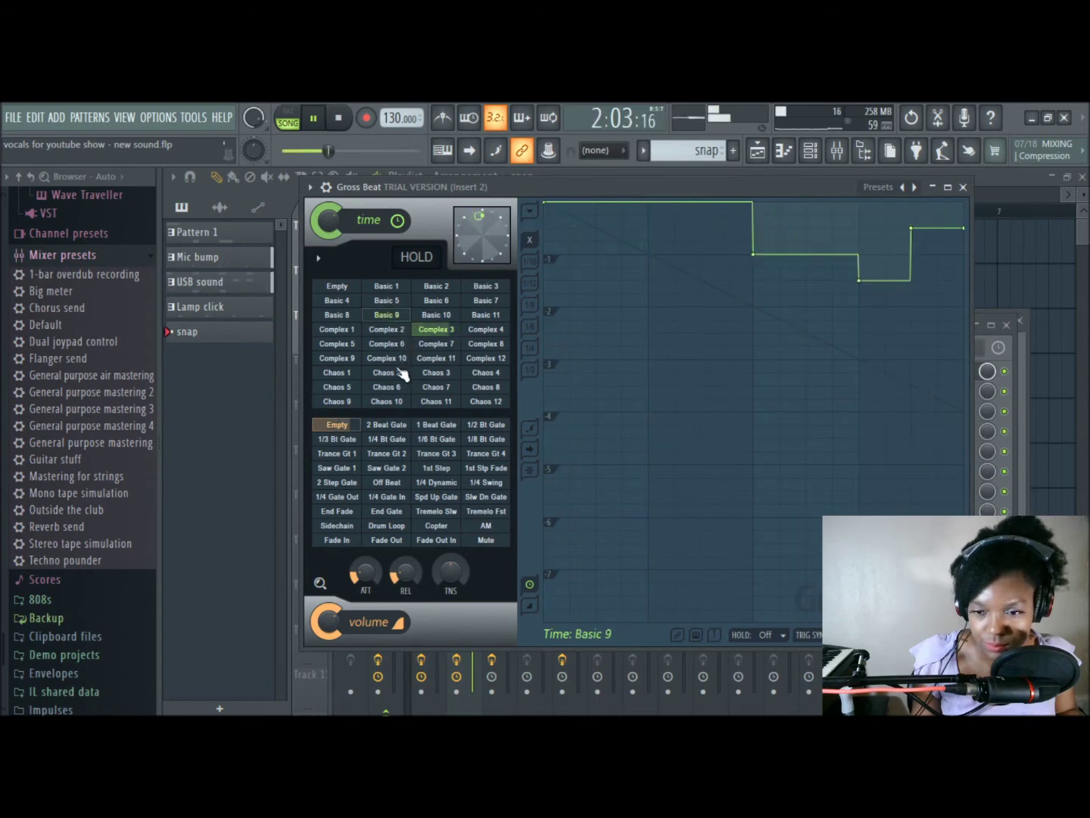
pyautogui.click(439, 301)
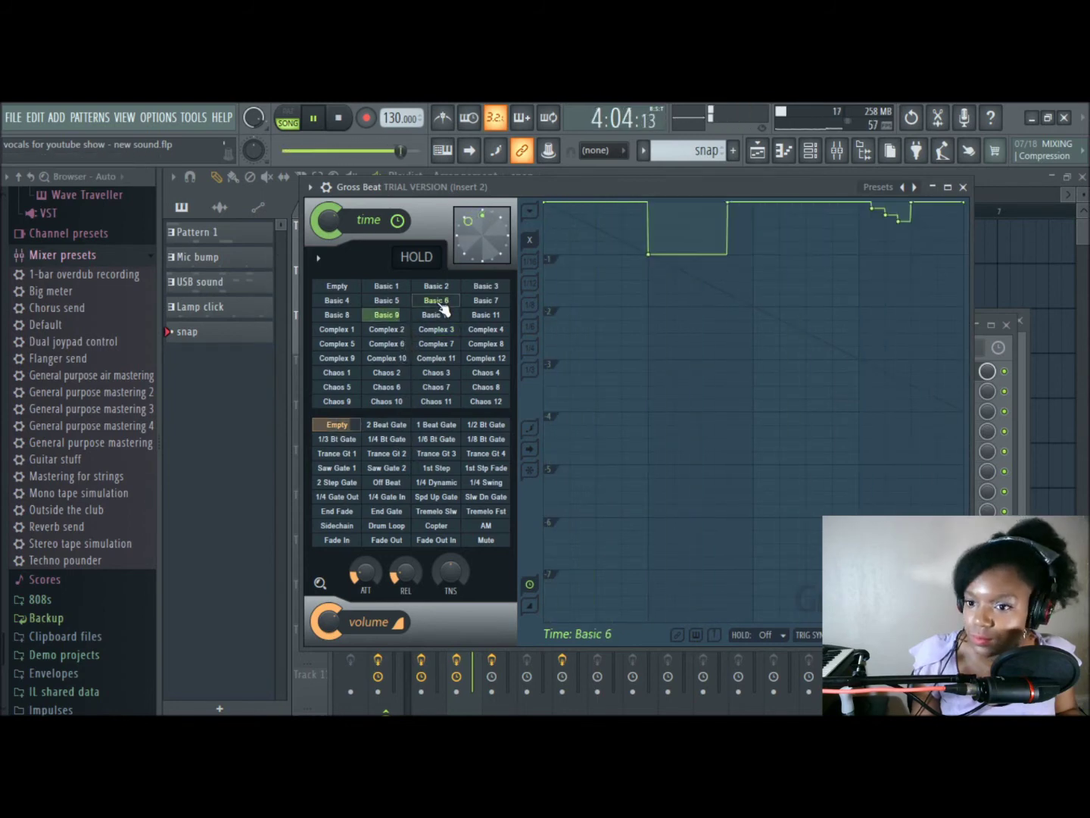
pyautogui.click(440, 344)
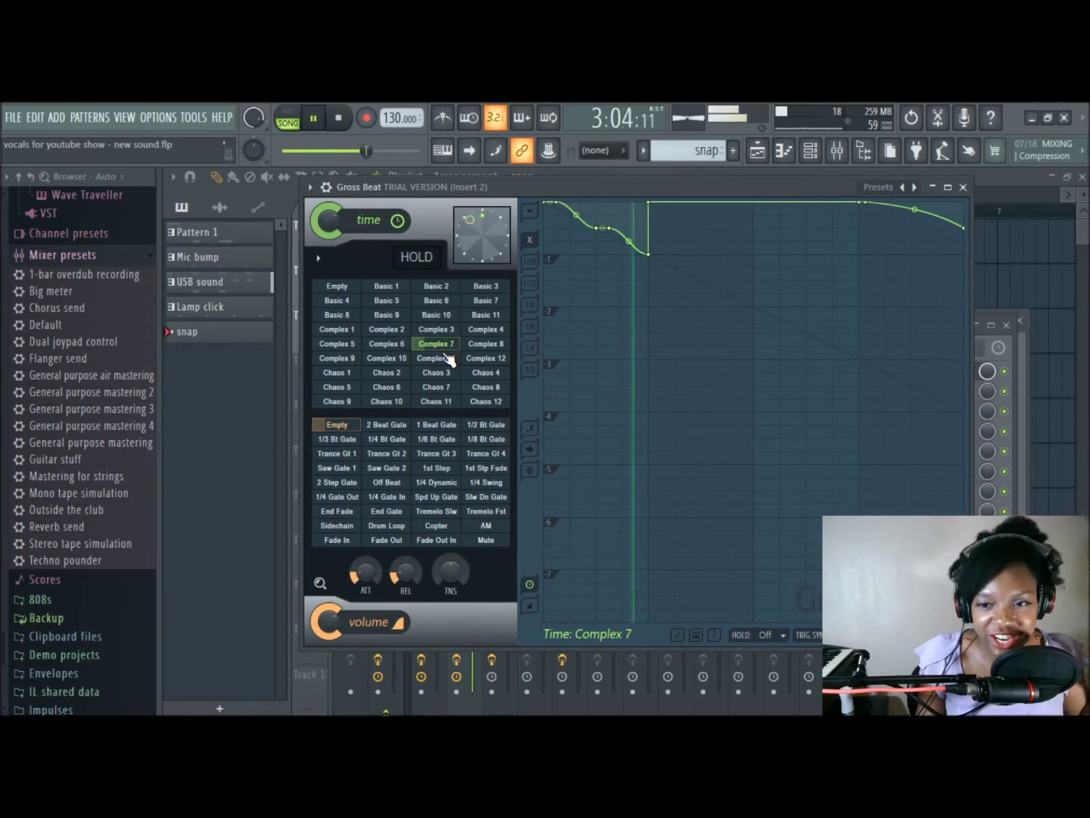
pyautogui.click(437, 440)
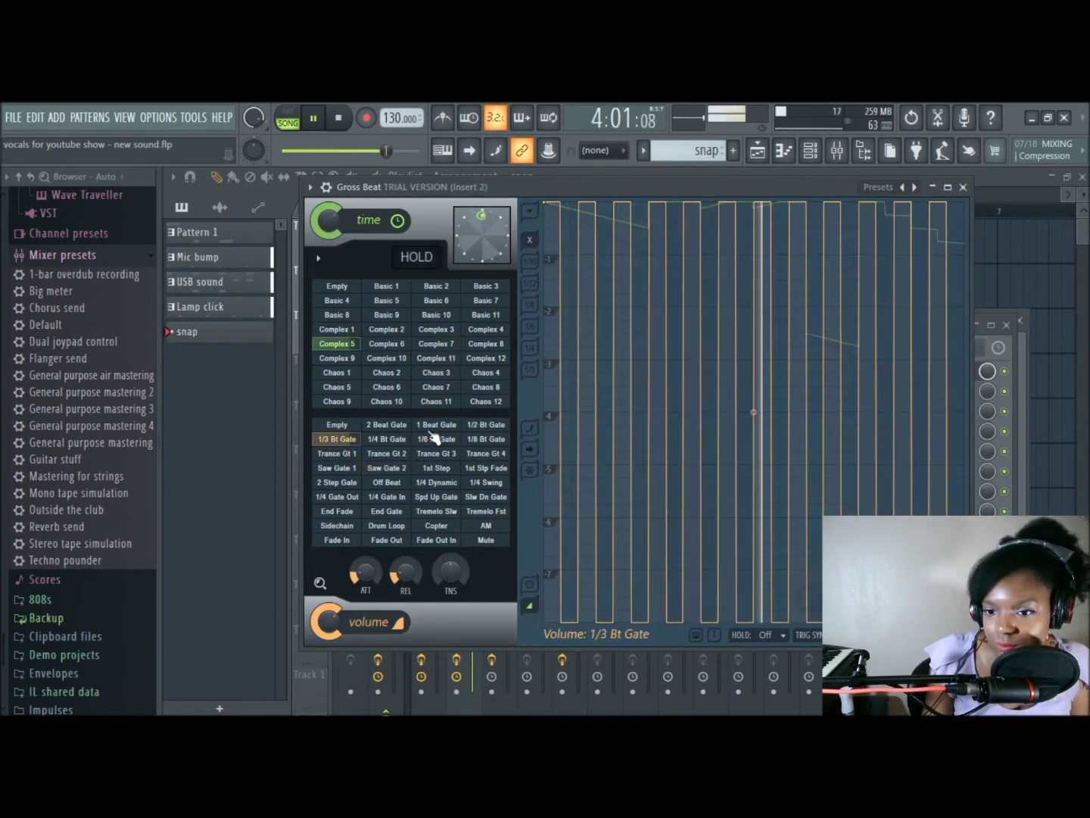
pyautogui.click(386, 425)
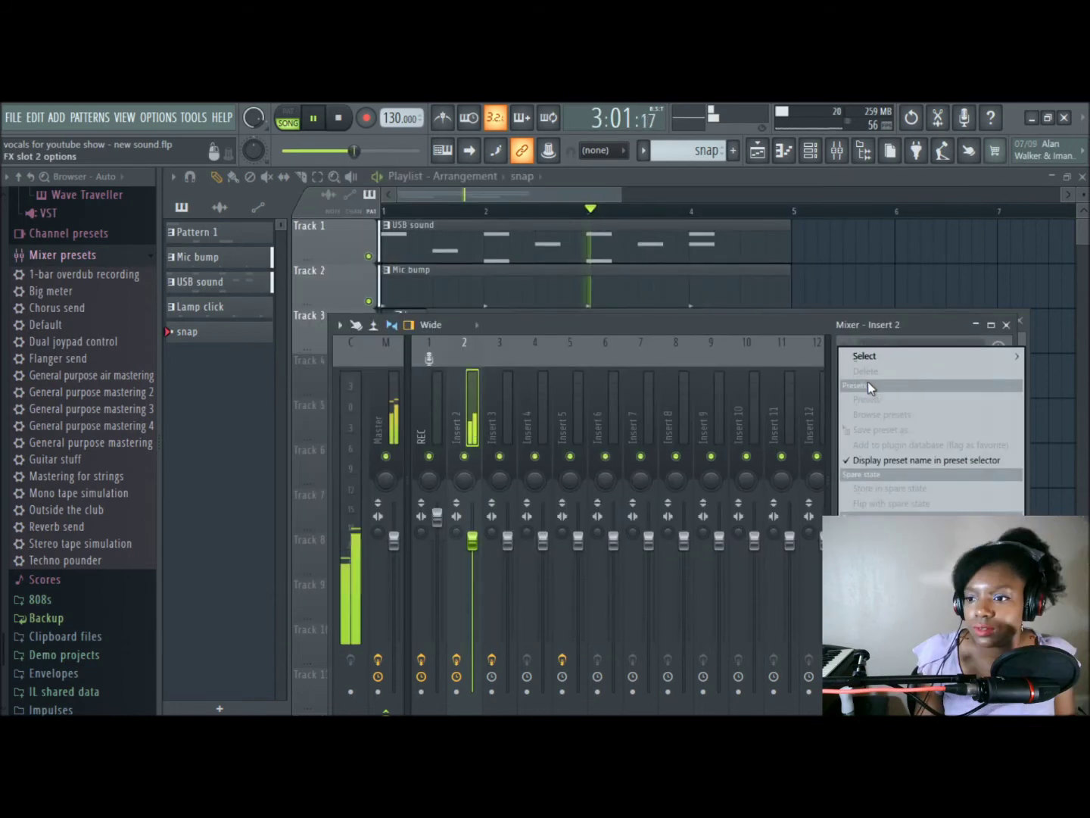
# Step: Load Fruity Delay 3 into slot 2 of Insert 2 and set its feedback level to 32%
pyautogui.moveTo(867, 357)
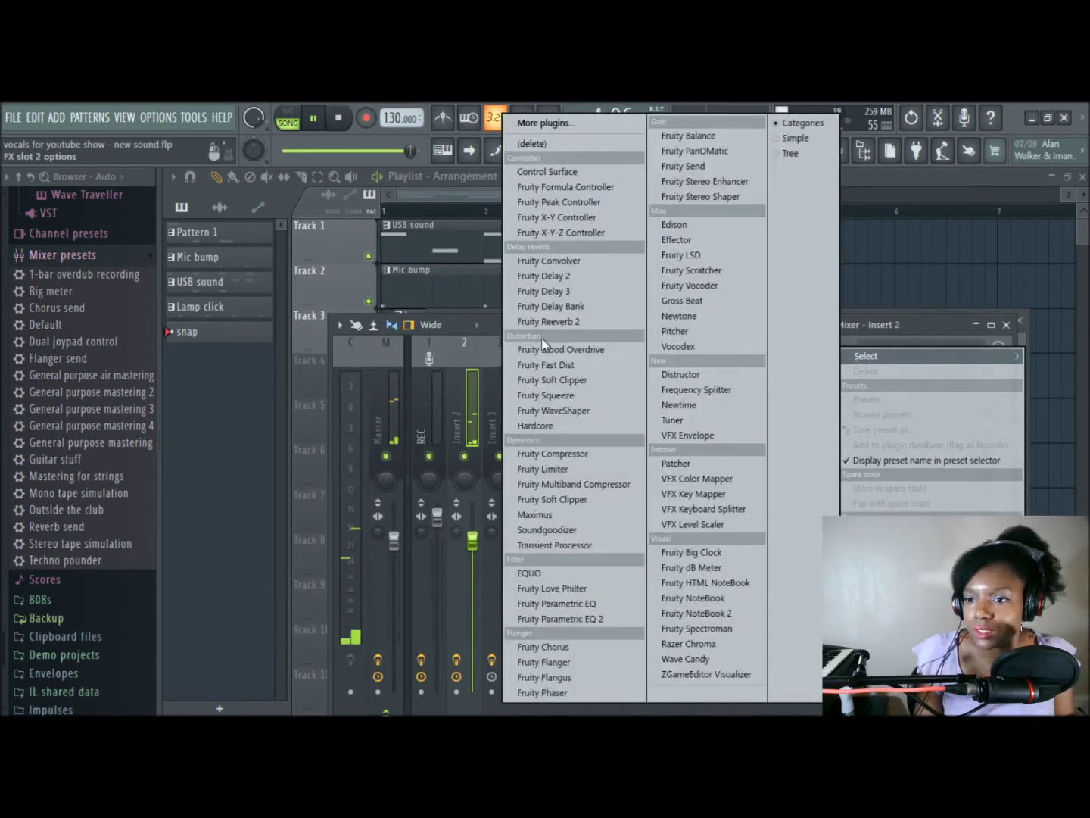
pyautogui.click(575, 291)
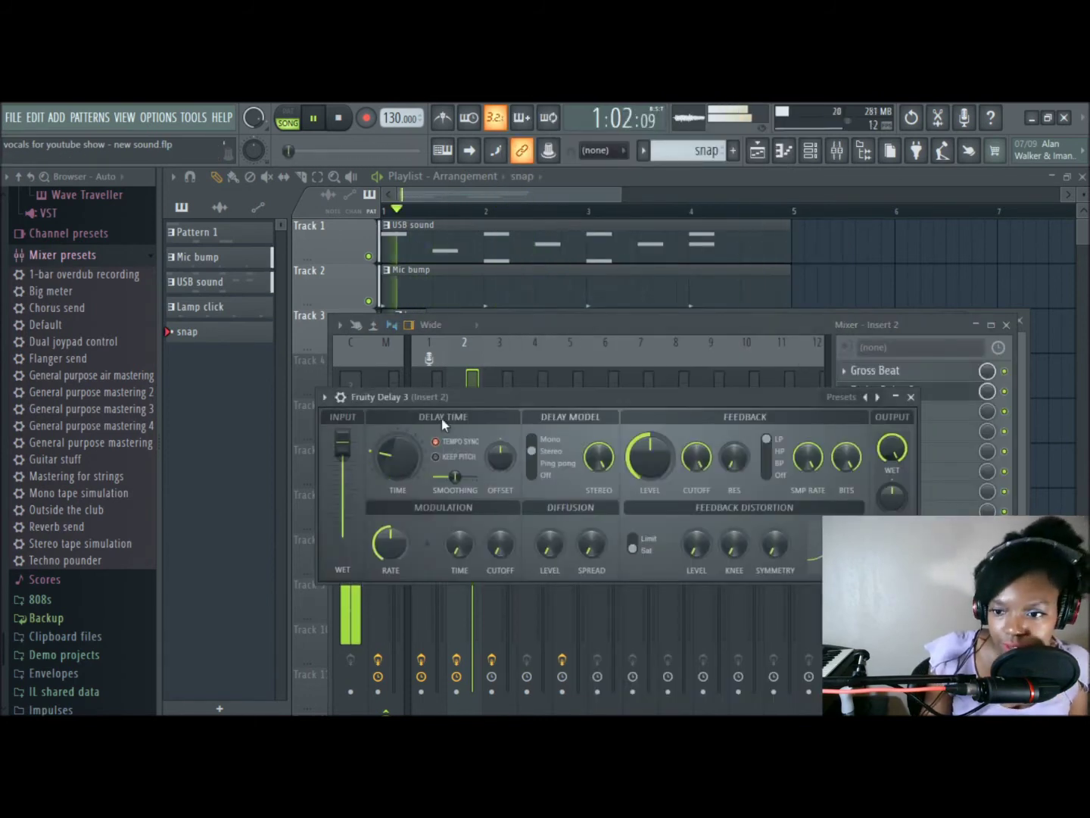
pyautogui.moveTo(649, 455); pyautogui.dragTo(649, 484)
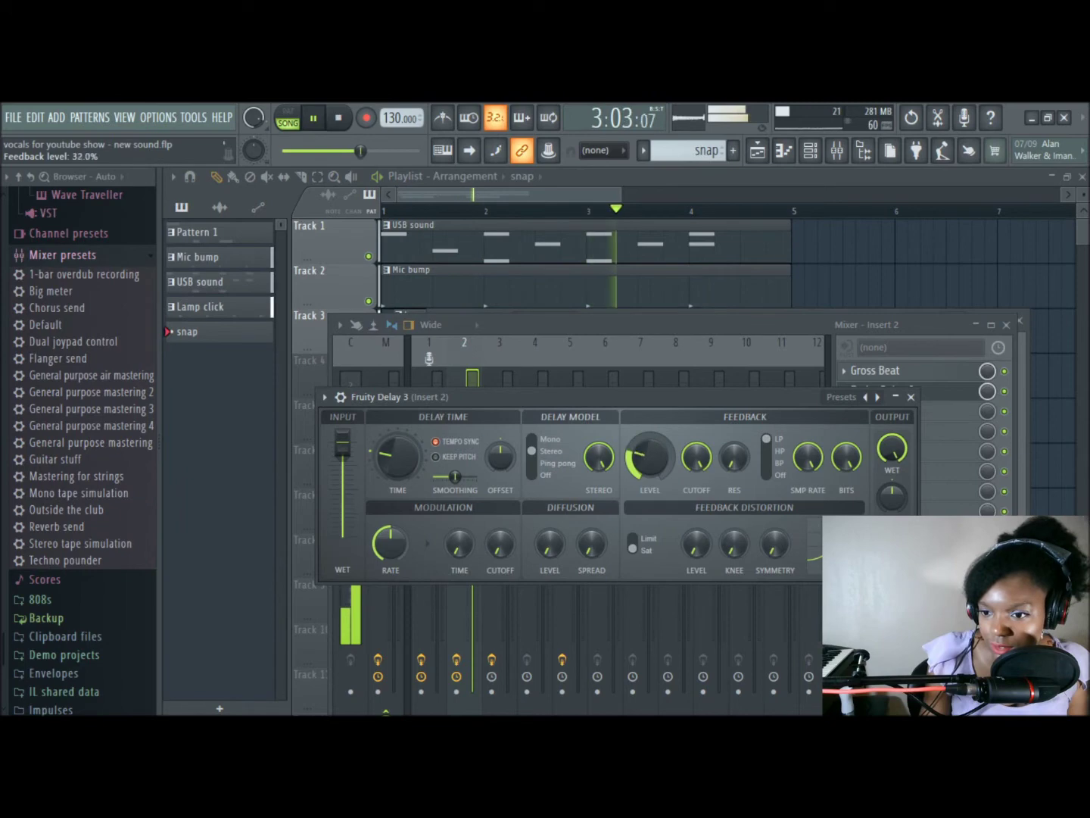
pyautogui.click(911, 397)
# Step: Load Fruity Parametric EQ 2 into slot 3 of Insert 2, boosting bands 4 and 6 and raising band 2 about 2.5 dB near 148 Hz
pyautogui.click(844, 414)
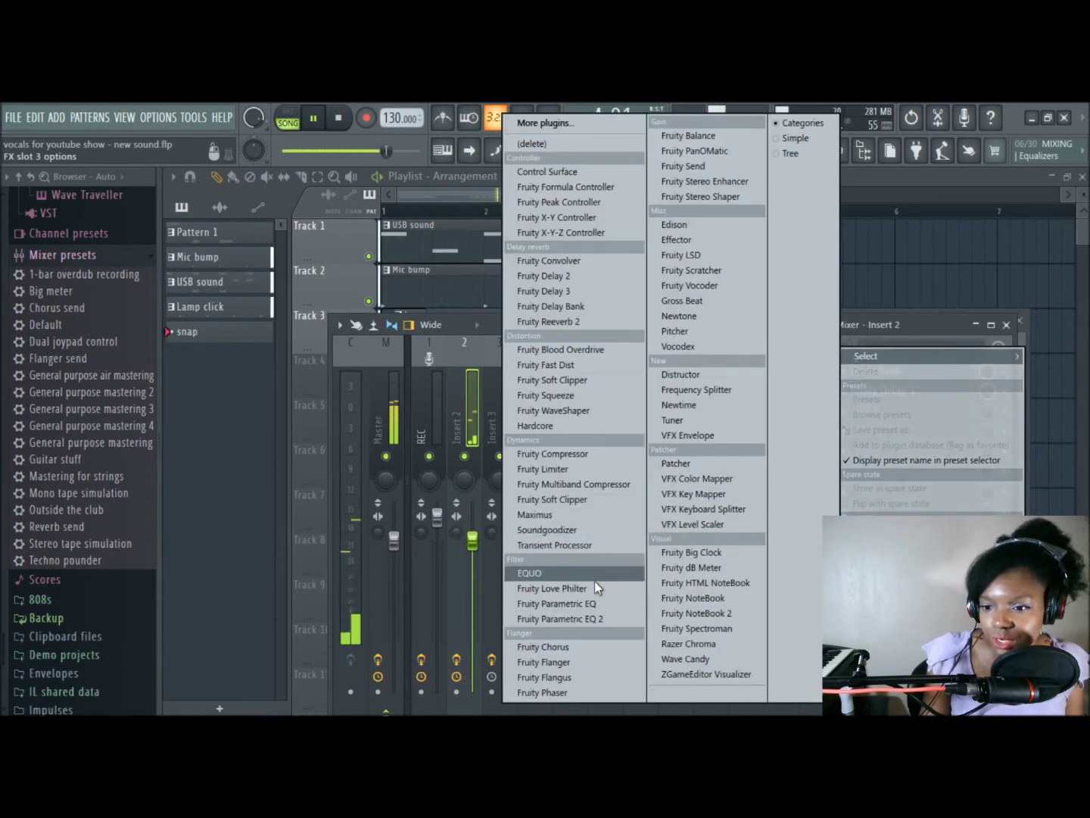
pyautogui.click(602, 619)
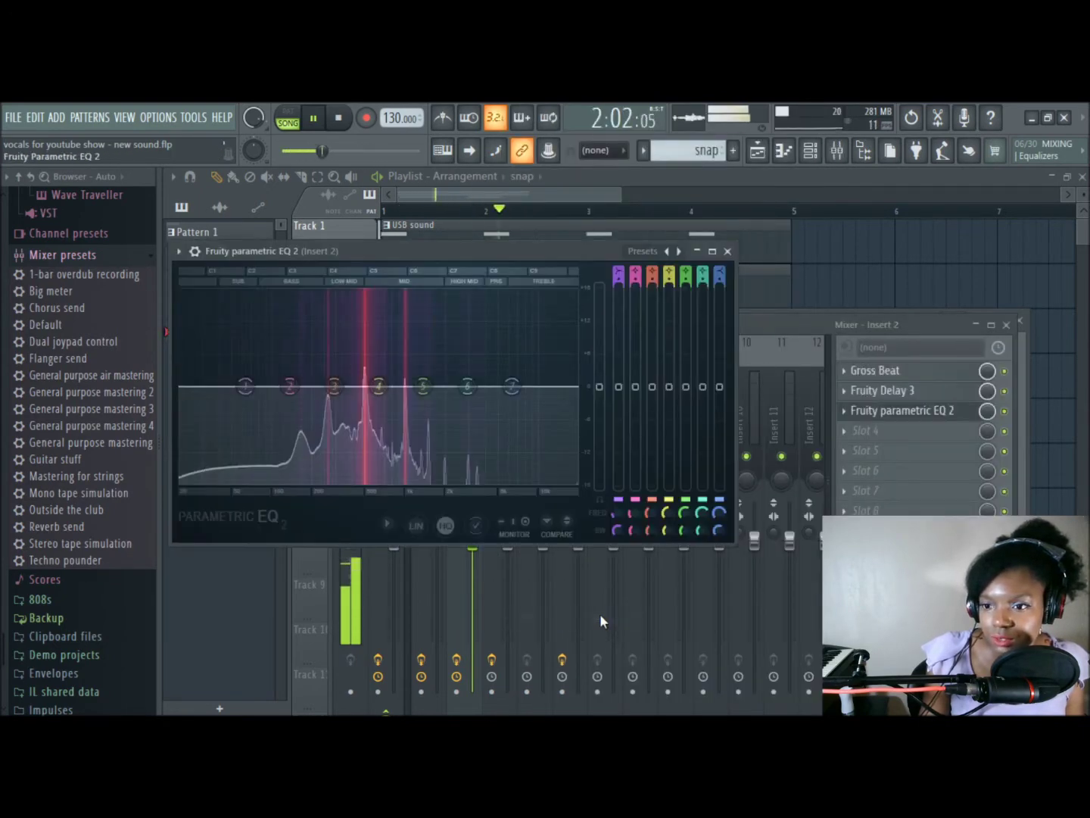
pyautogui.moveTo(474, 387); pyautogui.dragTo(465, 357)
pyautogui.moveTo(379, 386); pyautogui.dragTo(390, 351)
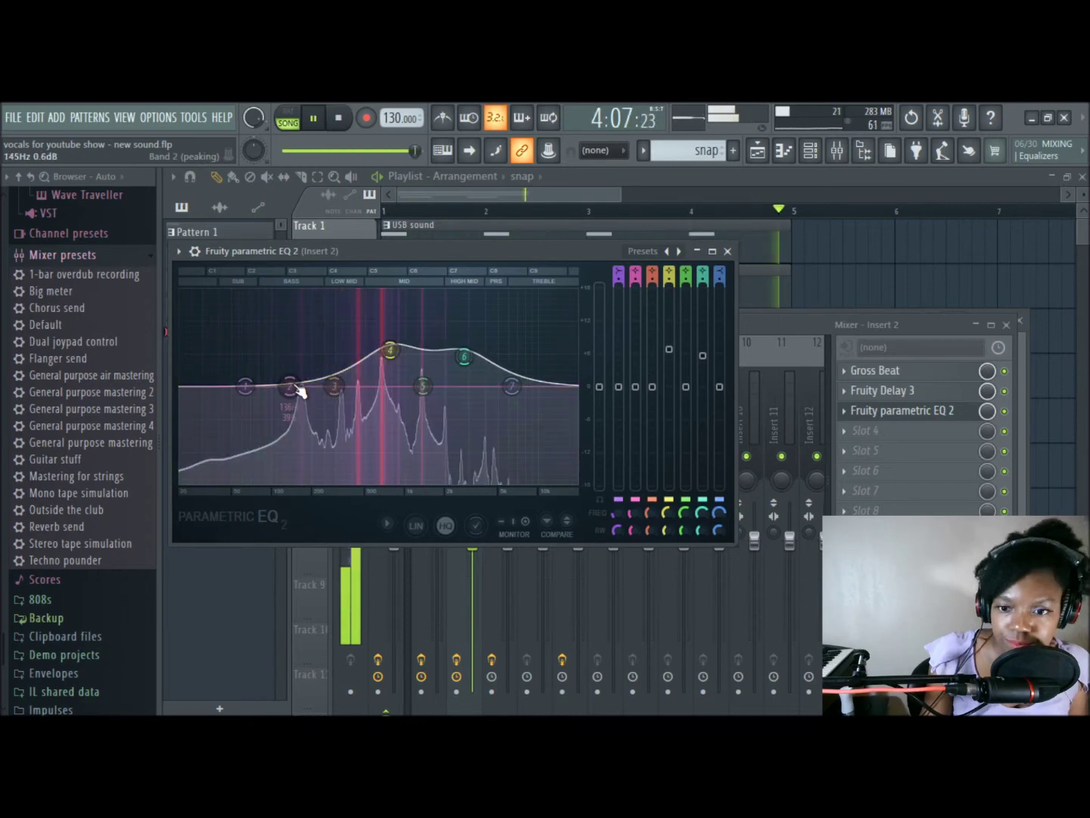
pyautogui.moveTo(289, 387)
pyautogui.mouseDown()
pyautogui.moveTo(292, 351)
pyautogui.moveTo(293, 373)
pyautogui.mouseUp()
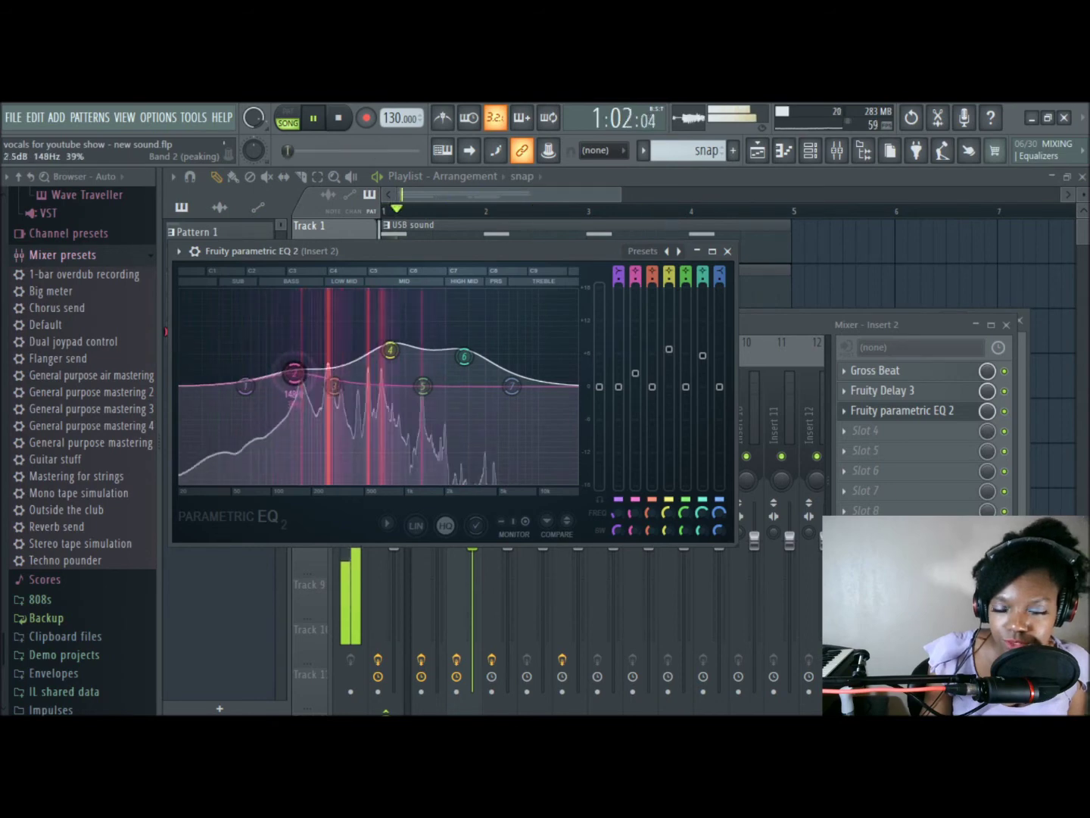
# Step: Reduce the equalizer's band 4 boost to slightly below band 6 and close the equalizer
pyautogui.click(392, 354)
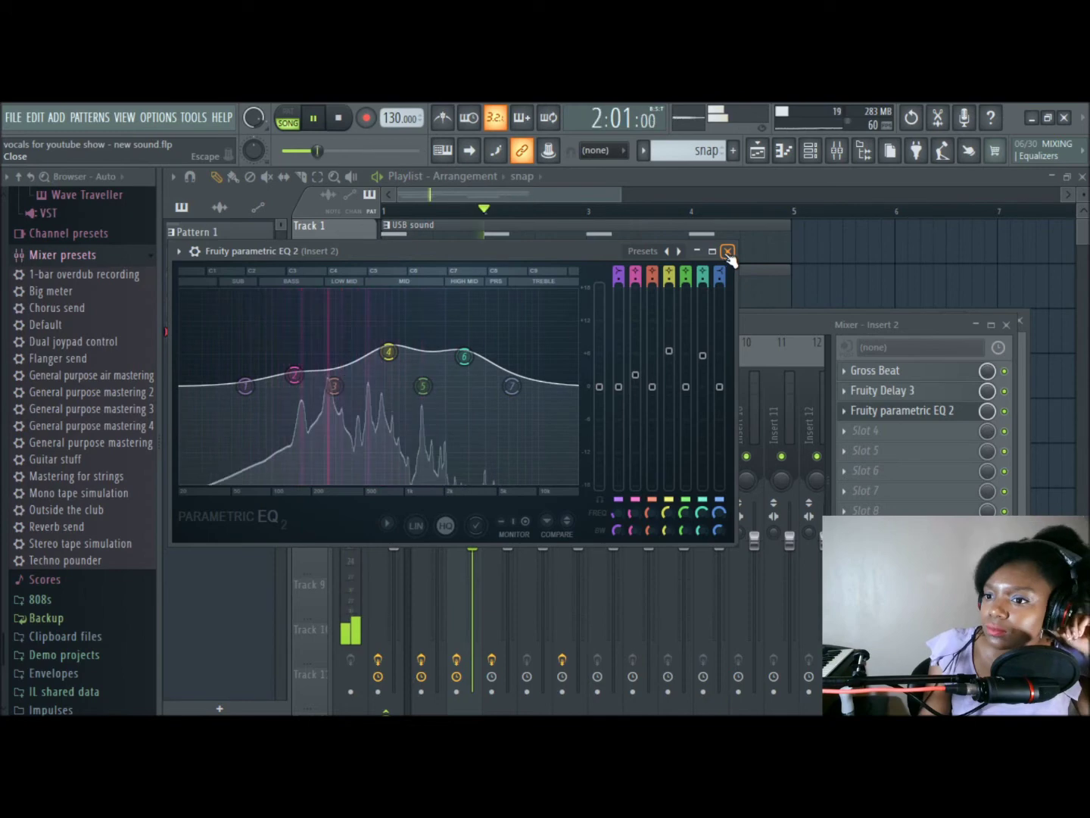
pyautogui.moveTo(412, 364); pyautogui.dragTo(386, 363)
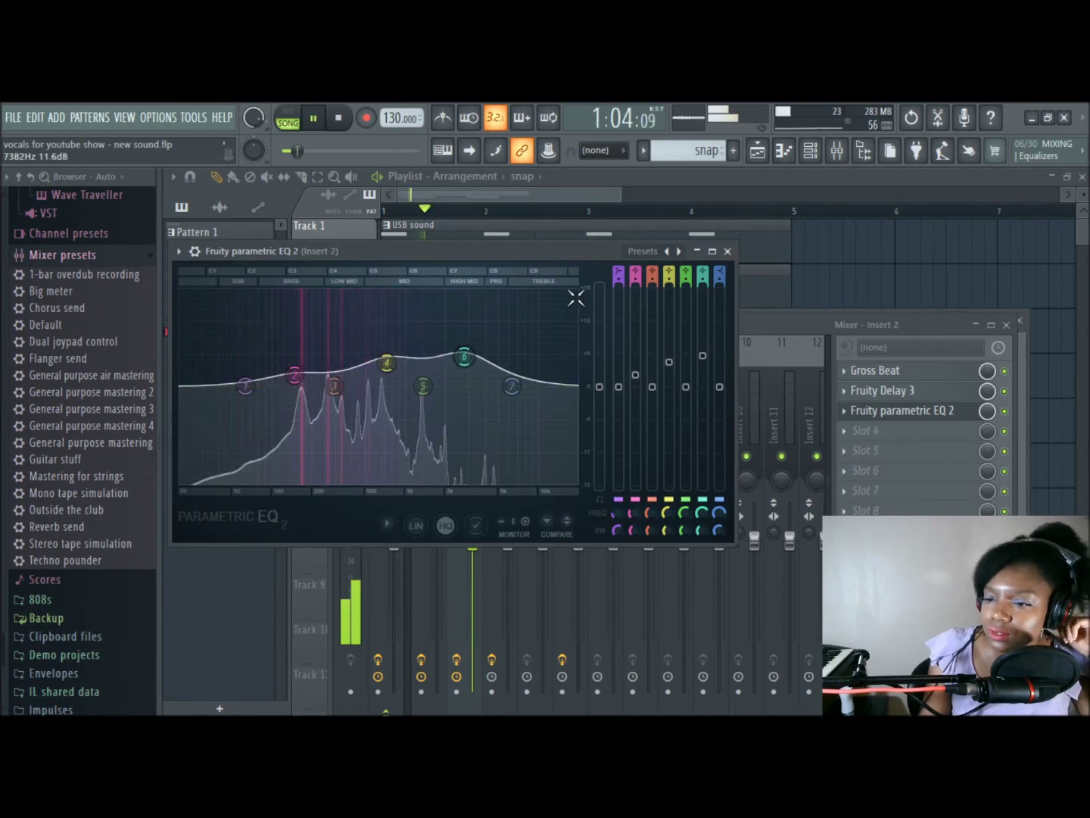
pyautogui.click(727, 250)
# Step: Load Fruity Reeverb 2 into slot 4 of Insert 2 and lower its wet level below 50%
pyautogui.click(849, 434)
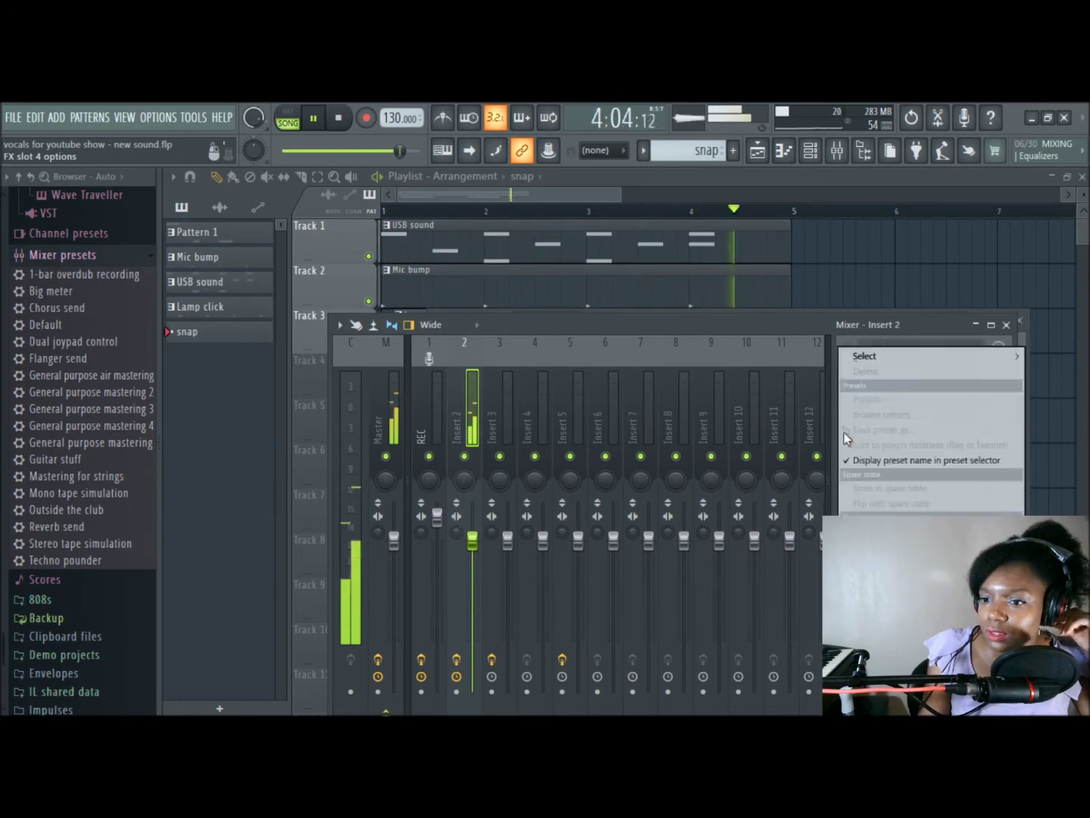
pyautogui.moveTo(859, 356)
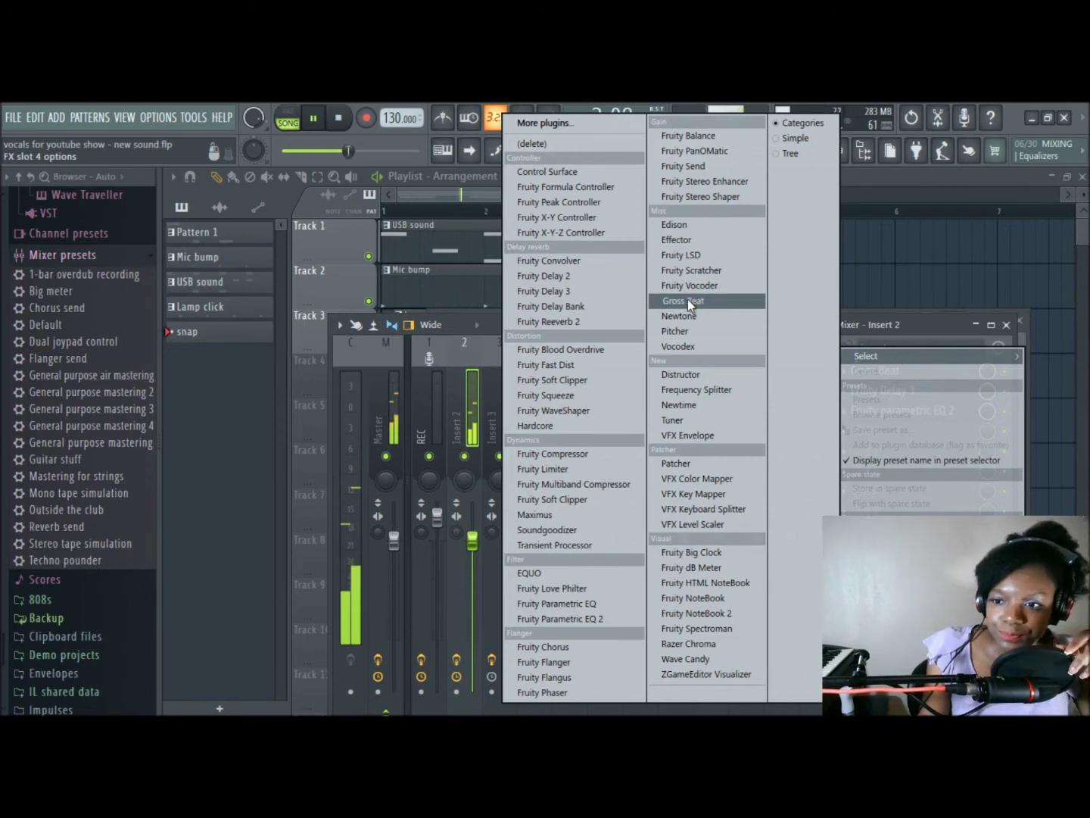
pyautogui.click(573, 324)
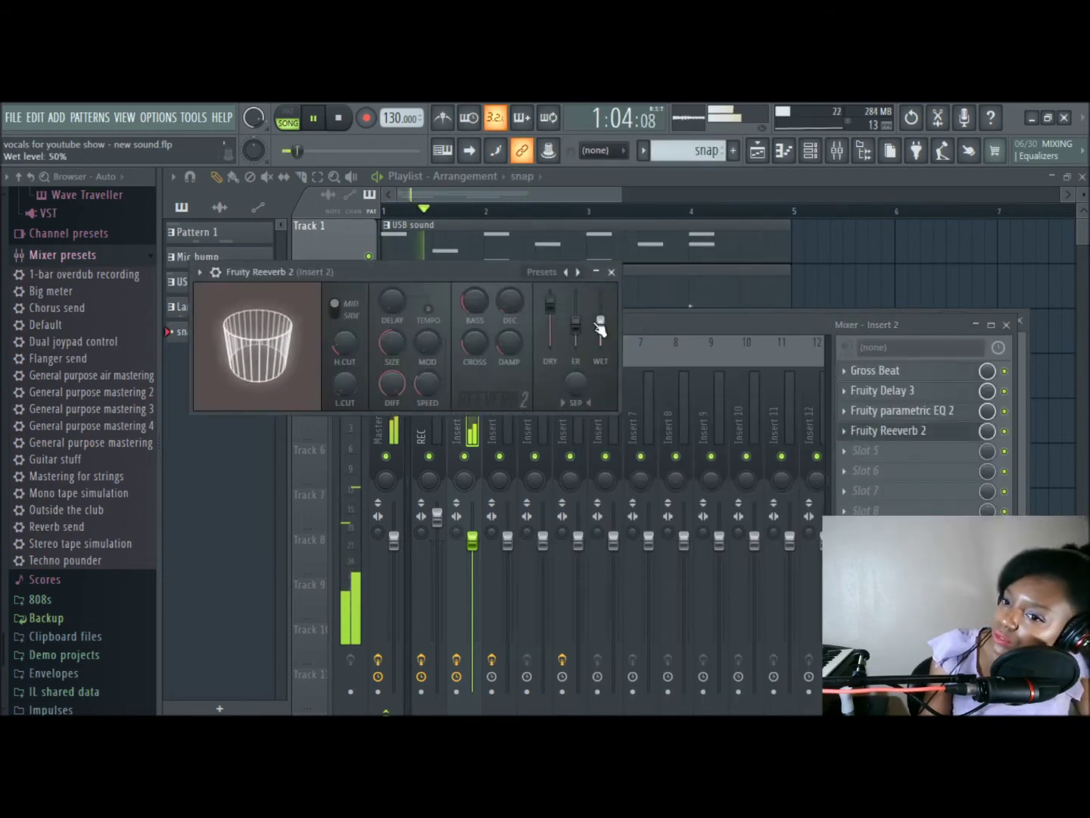
pyautogui.moveTo(600, 323); pyautogui.dragTo(601, 330)
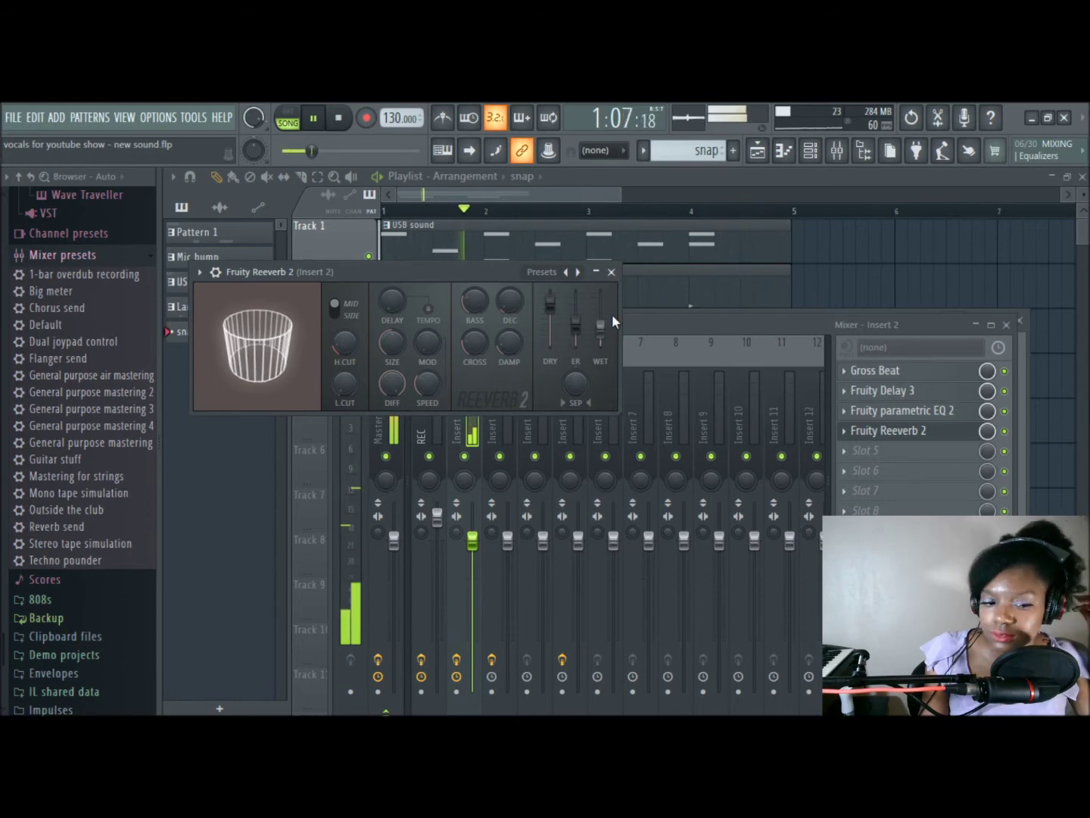
pyautogui.click(611, 272)
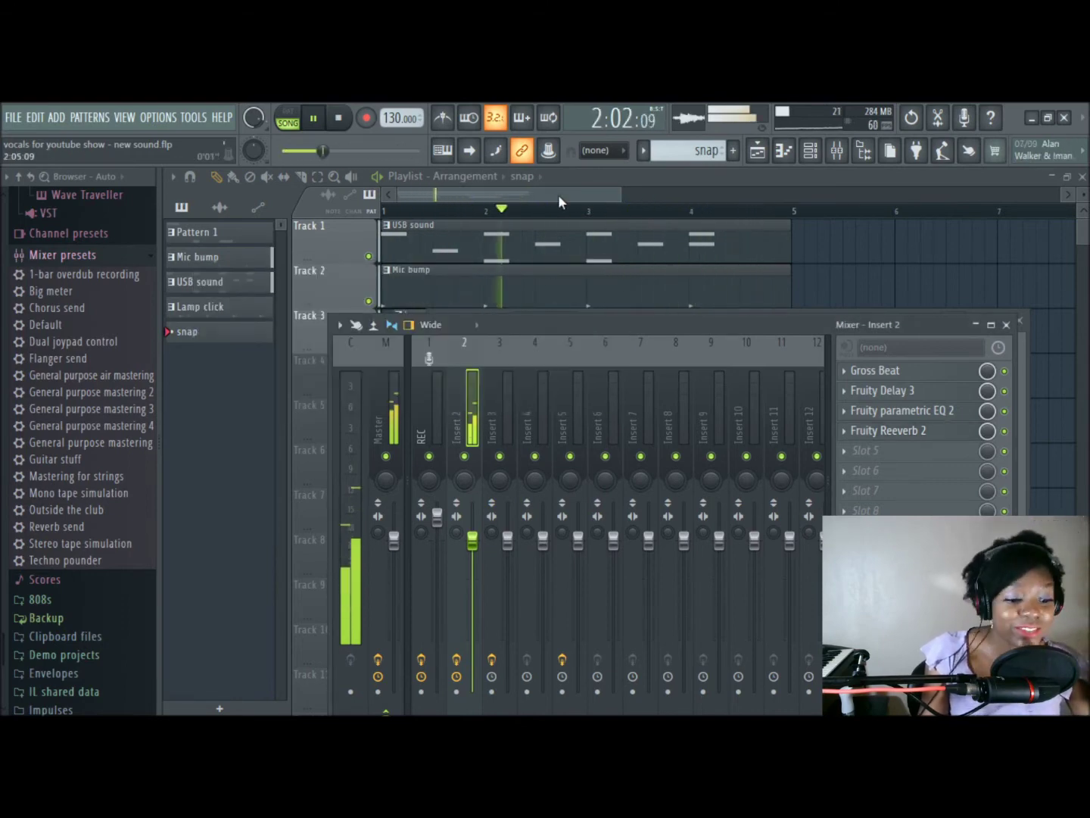
# Step: Hide the Mixer, show the Channel rack and stop playback
pyautogui.press('F9')
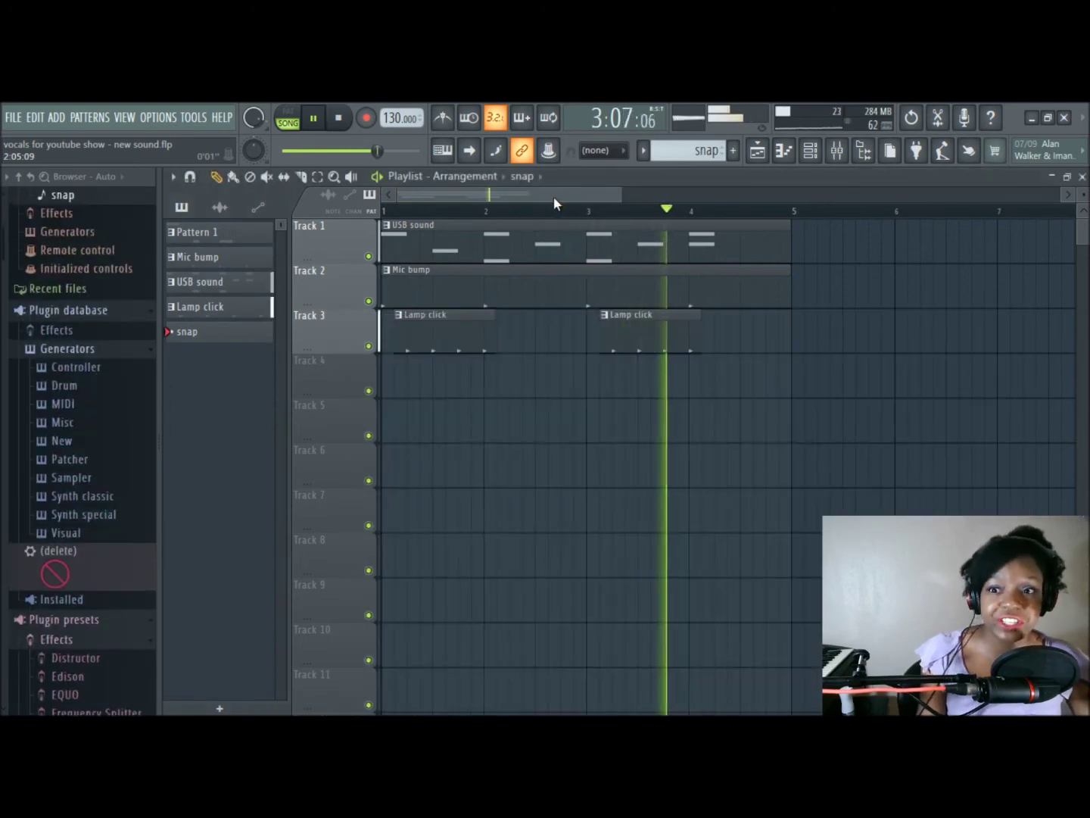
pyautogui.click(810, 151)
pyautogui.press('space')
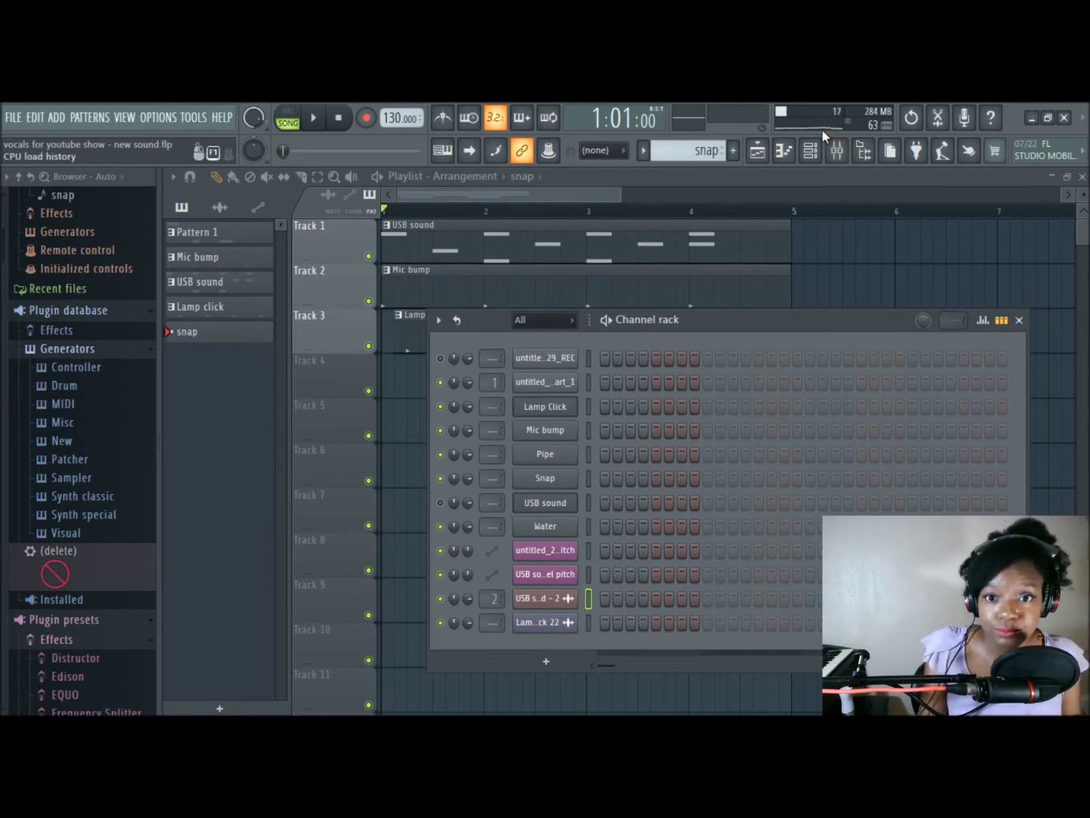
# Step: Add a pattern named water while the arrangement plays, stop playback and move the Channel rack clear of the Playlist clips
pyautogui.press('space')
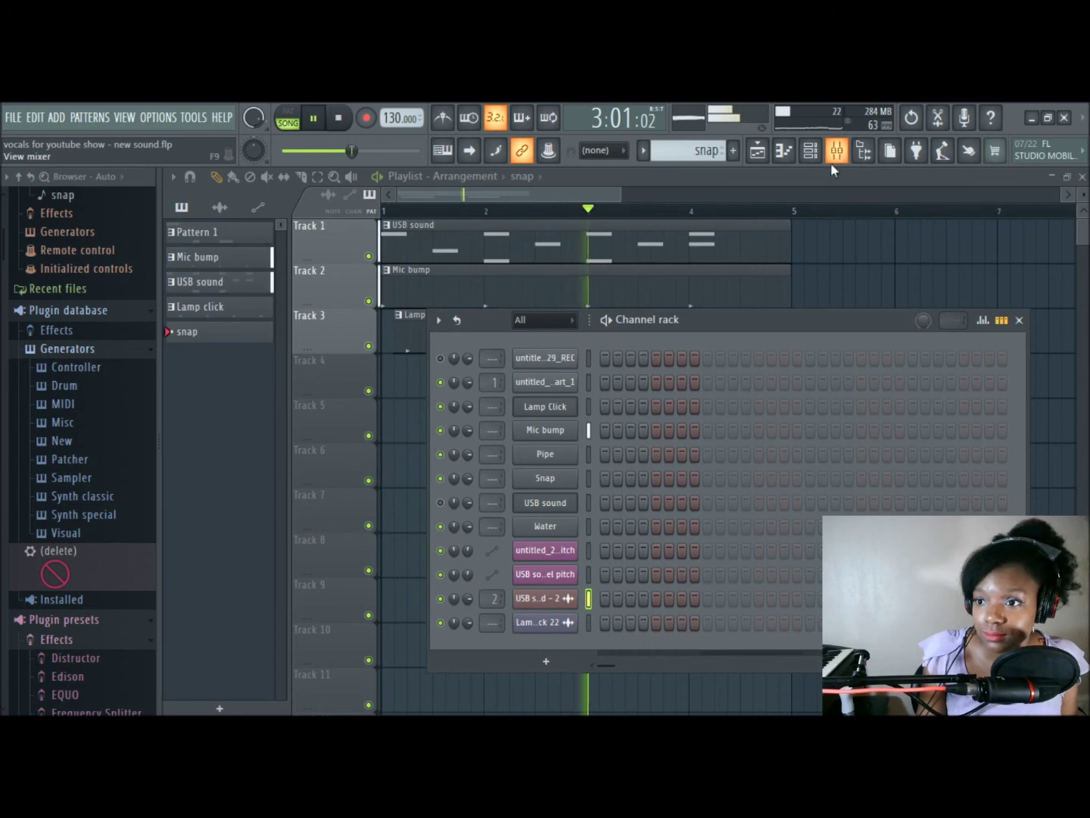
pyautogui.moveTo(771, 324); pyautogui.dragTo(791, 349)
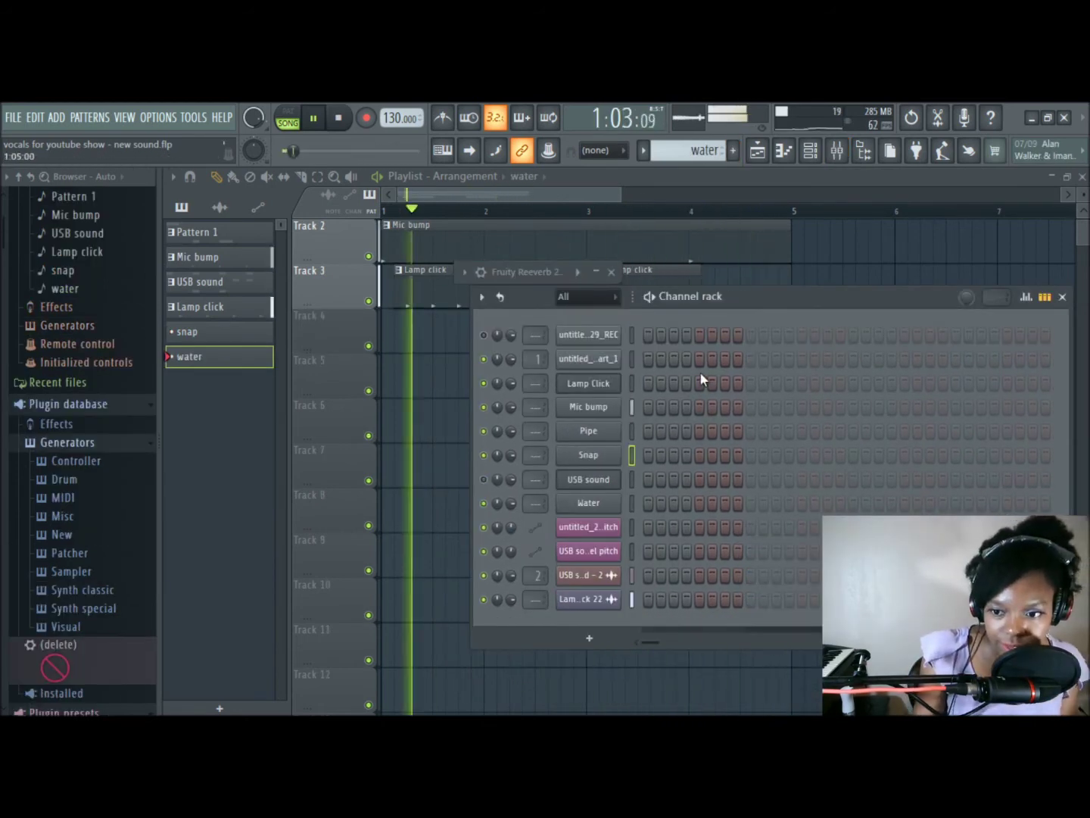
pyautogui.press('space')
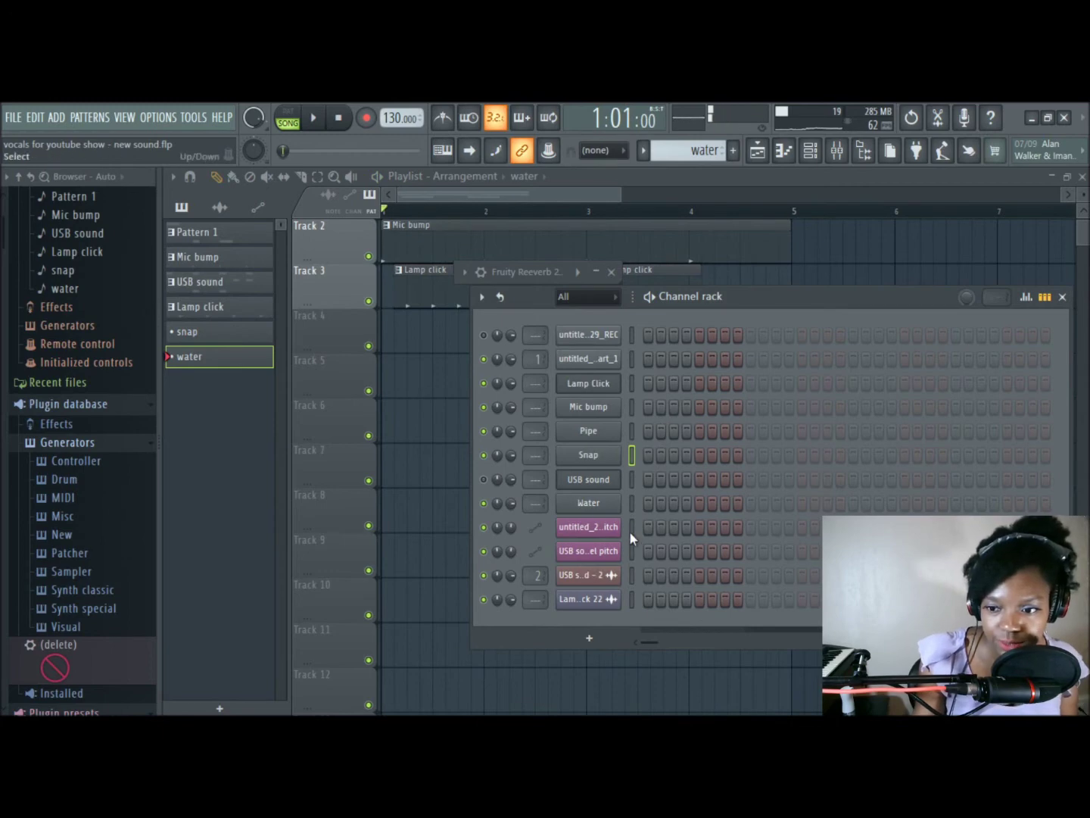
pyautogui.moveTo(786, 308); pyautogui.dragTo(794, 348)
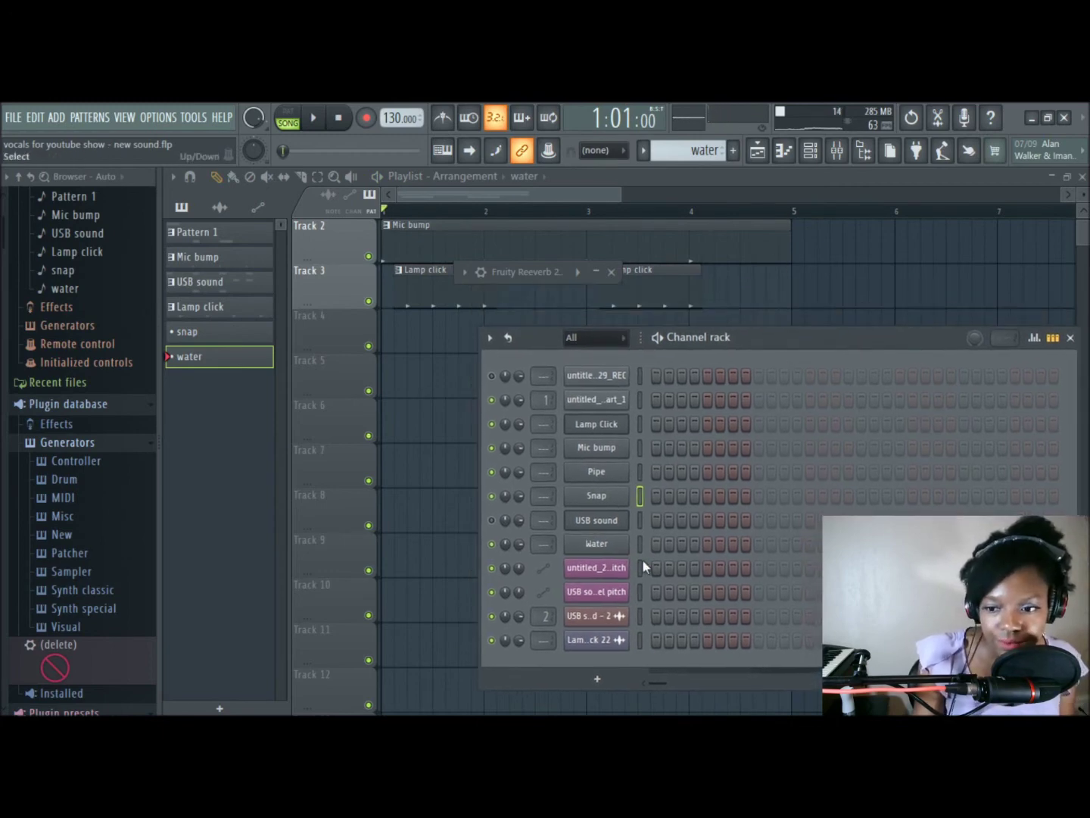
# Step: Place the Water sample as an audio clip on Track 4, starting at bar 3 and trimmed to about half a bar
pyautogui.click(596, 543)
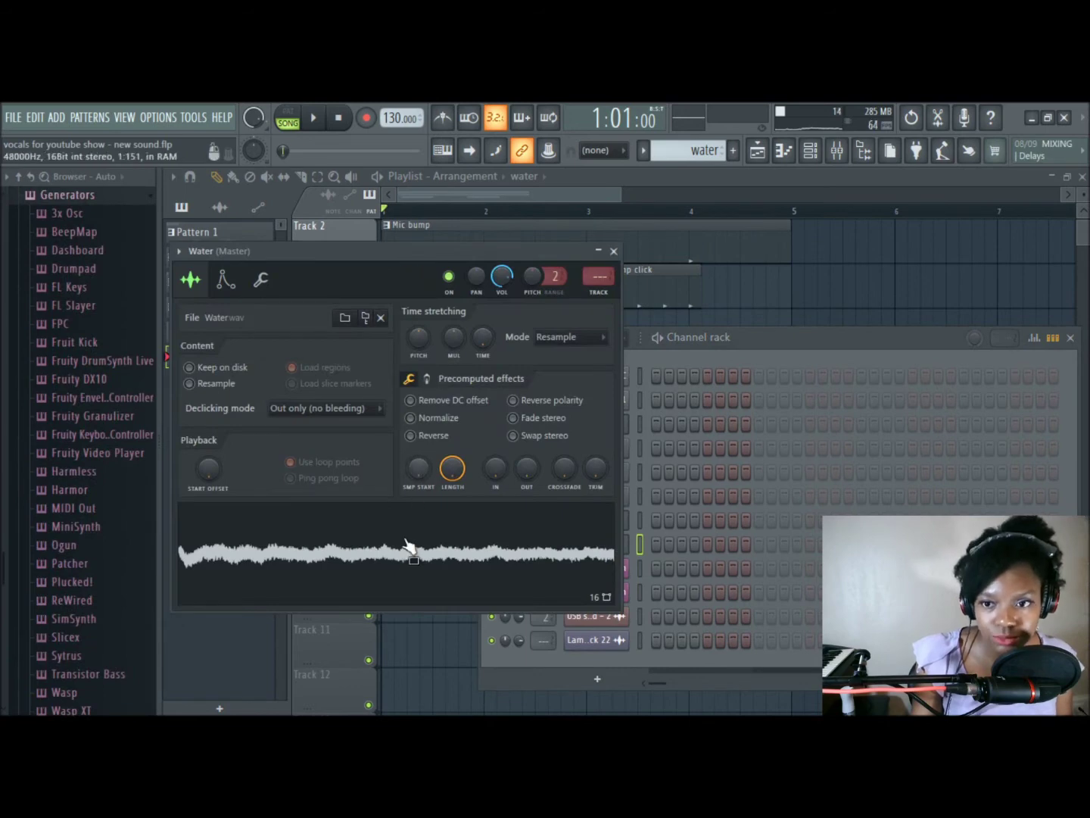
pyautogui.moveTo(409, 593); pyautogui.dragTo(671, 319)
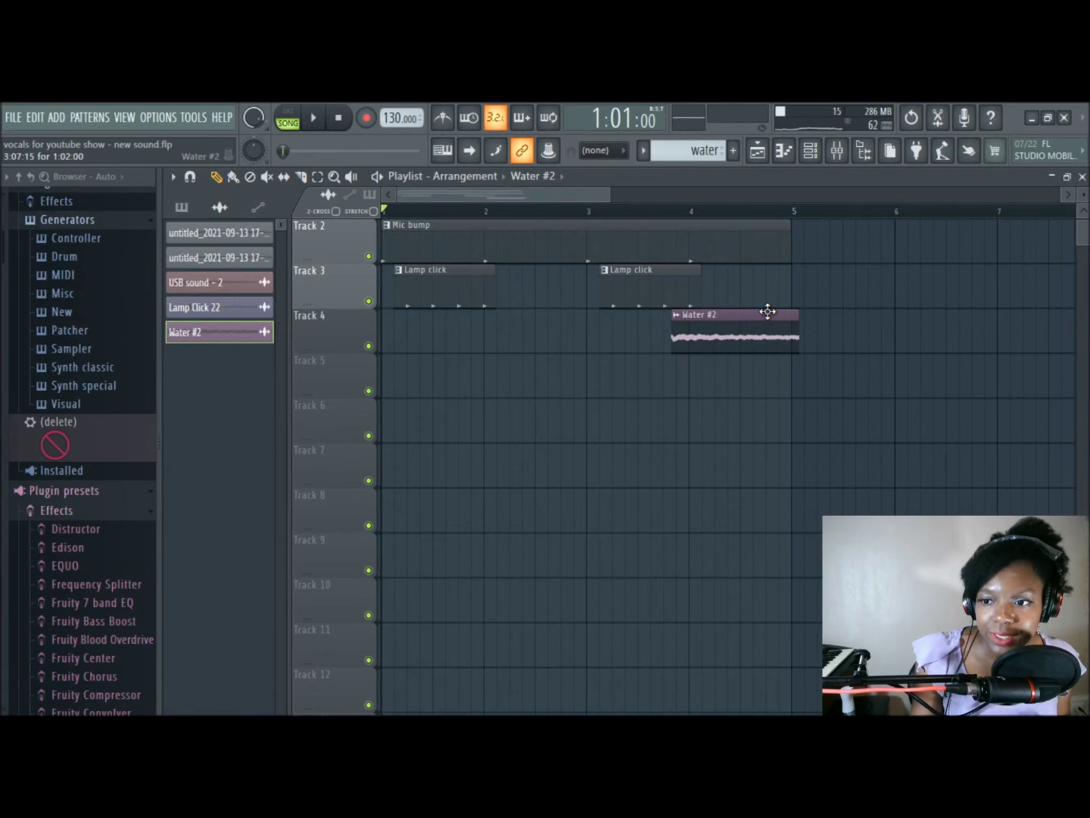
pyautogui.moveTo(767, 311); pyautogui.dragTo(623, 323)
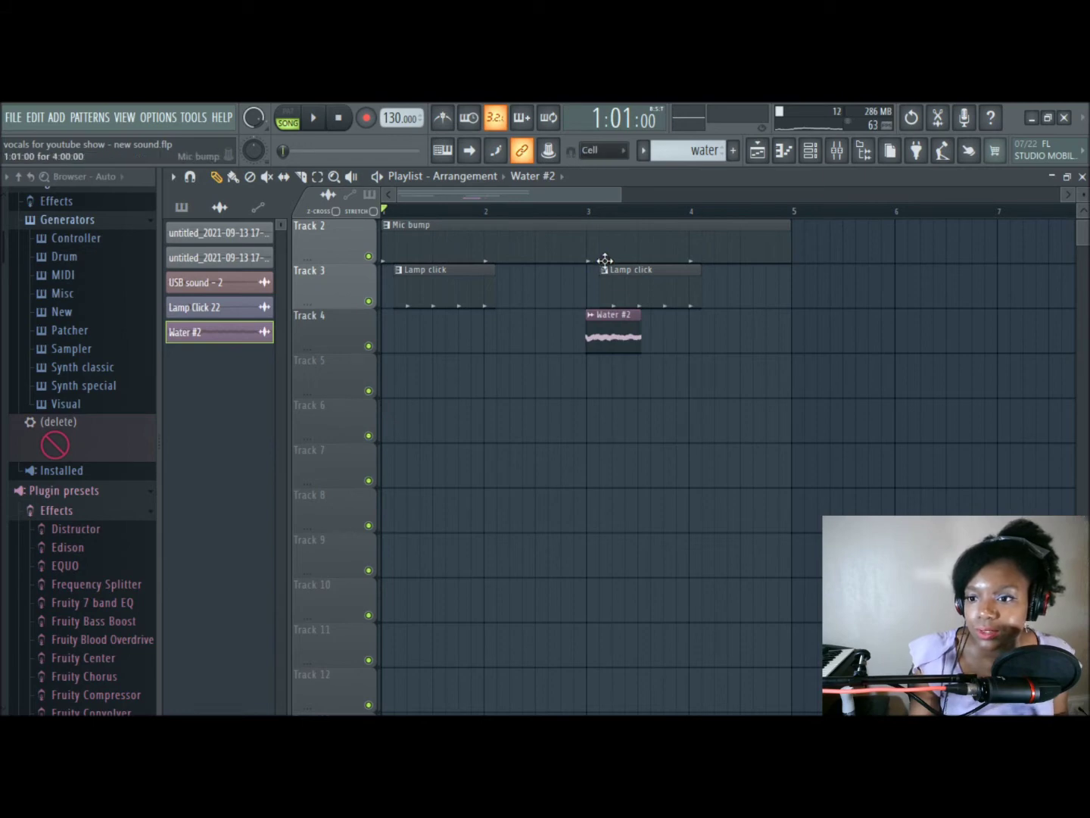
# Step: Play the arrangement briefly with the Water clip in place and stop playback
pyautogui.press('space')
pyautogui.scroll(1, 625, 340)
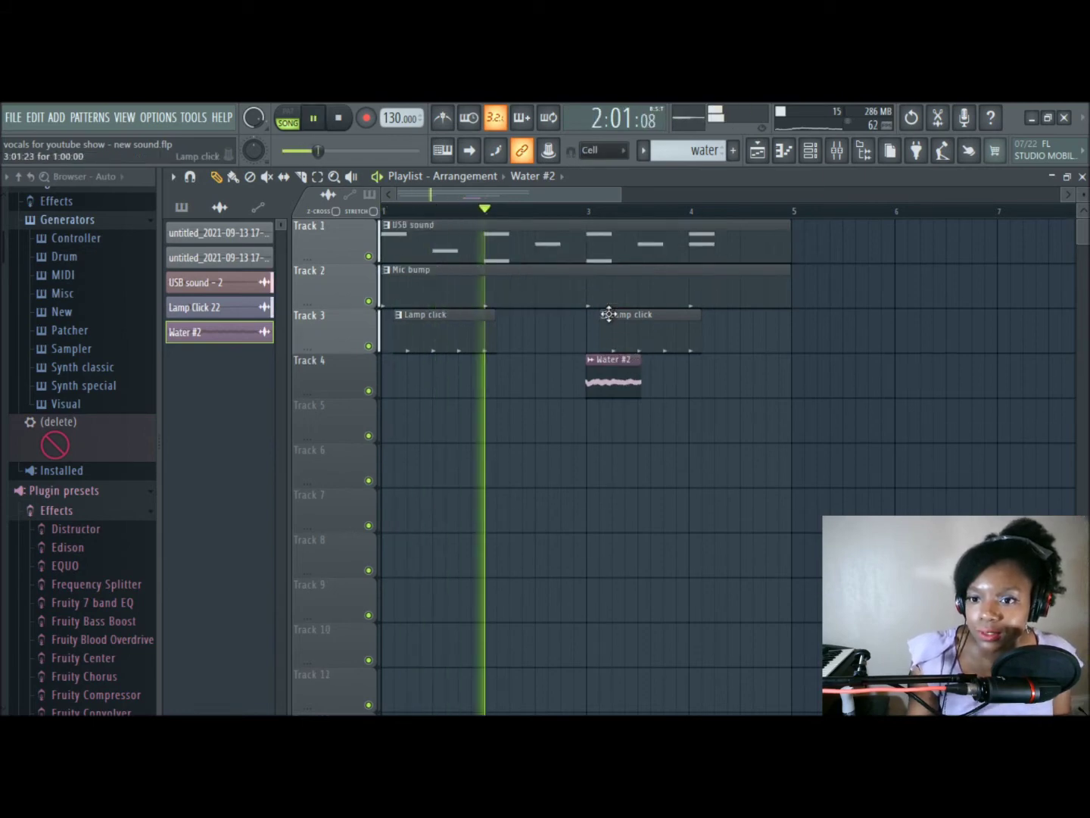
pyautogui.press('space')
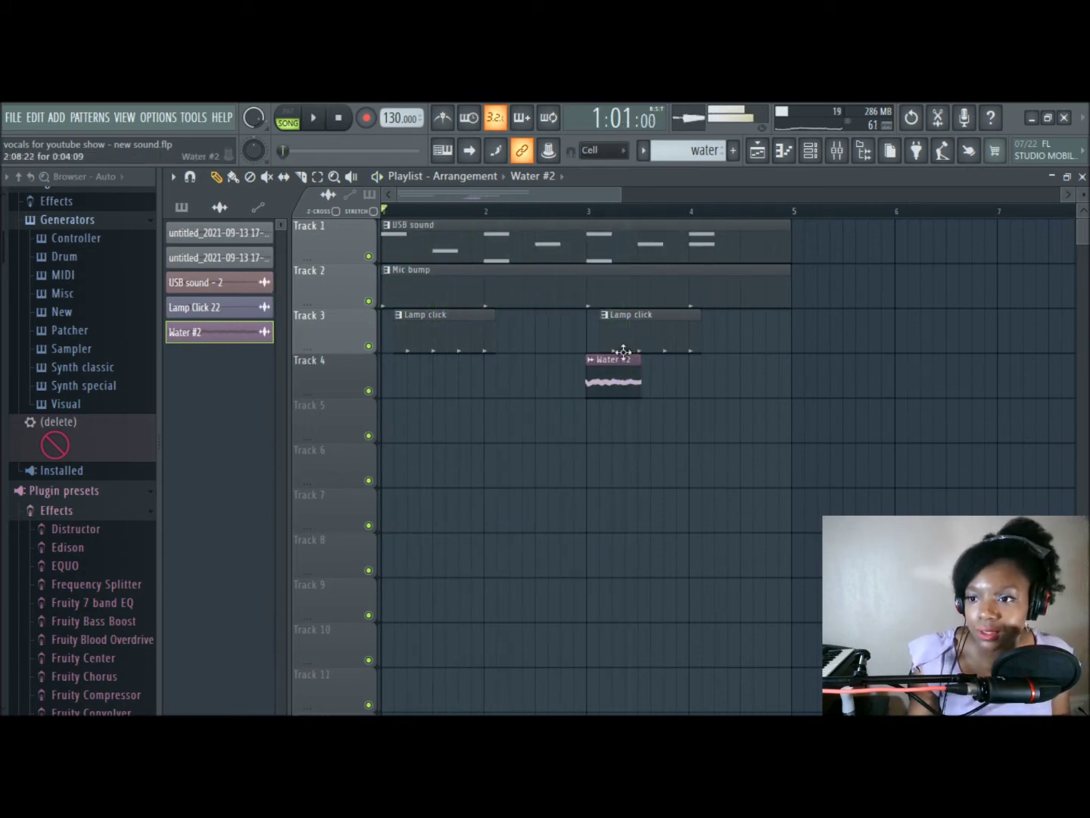
# Step: Lower the water mixer track's volume, move the Mixer higher over the Playlist and audition the arrangement
pyautogui.click(838, 152)
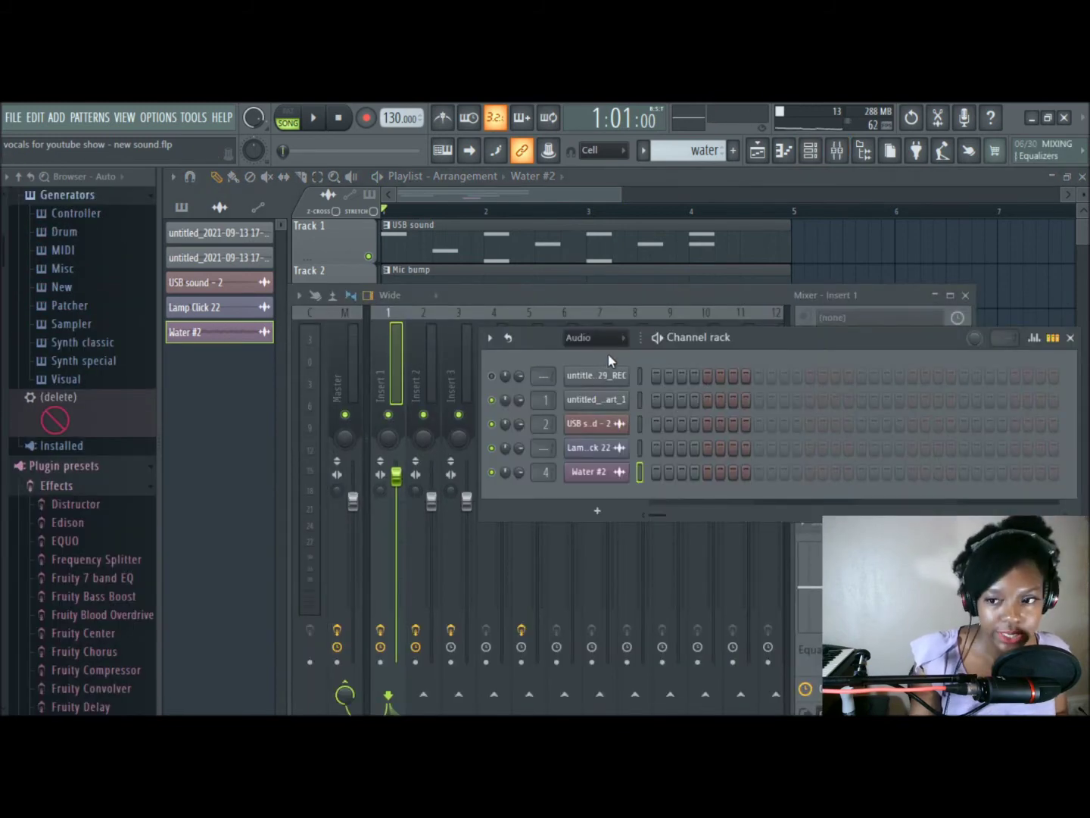
pyautogui.click(605, 339)
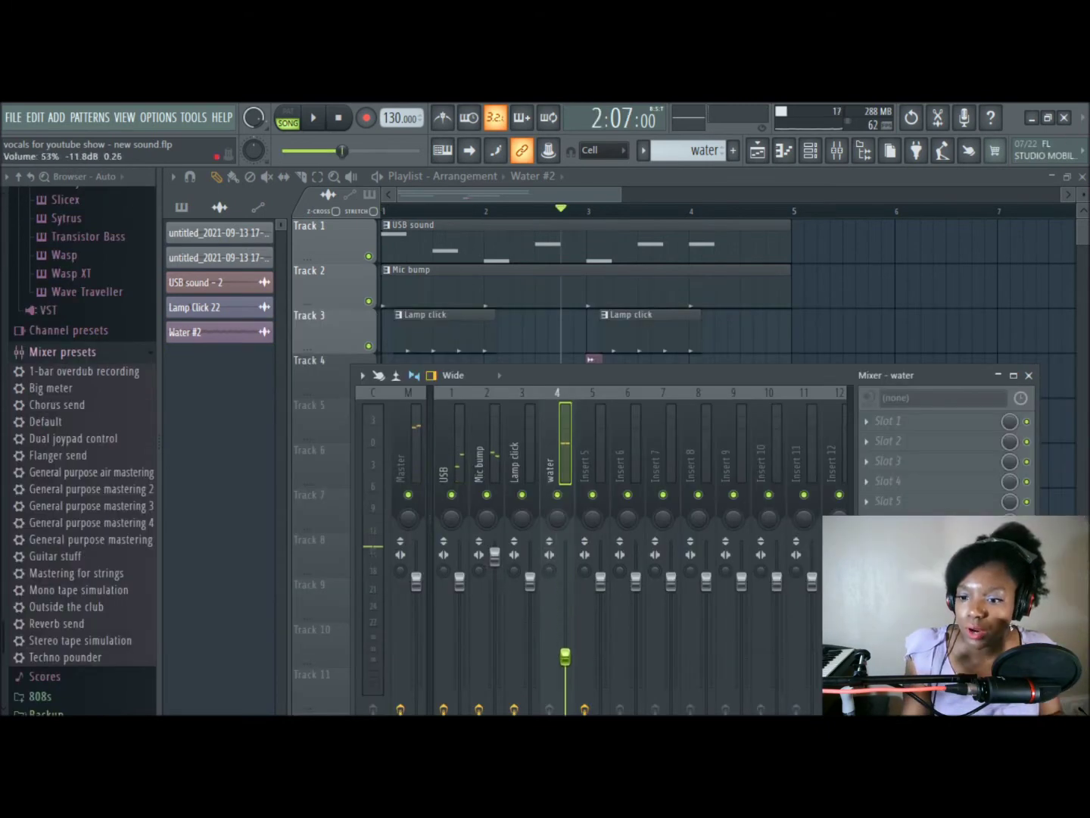
pyautogui.moveTo(565, 656); pyautogui.dragTo(565, 664)
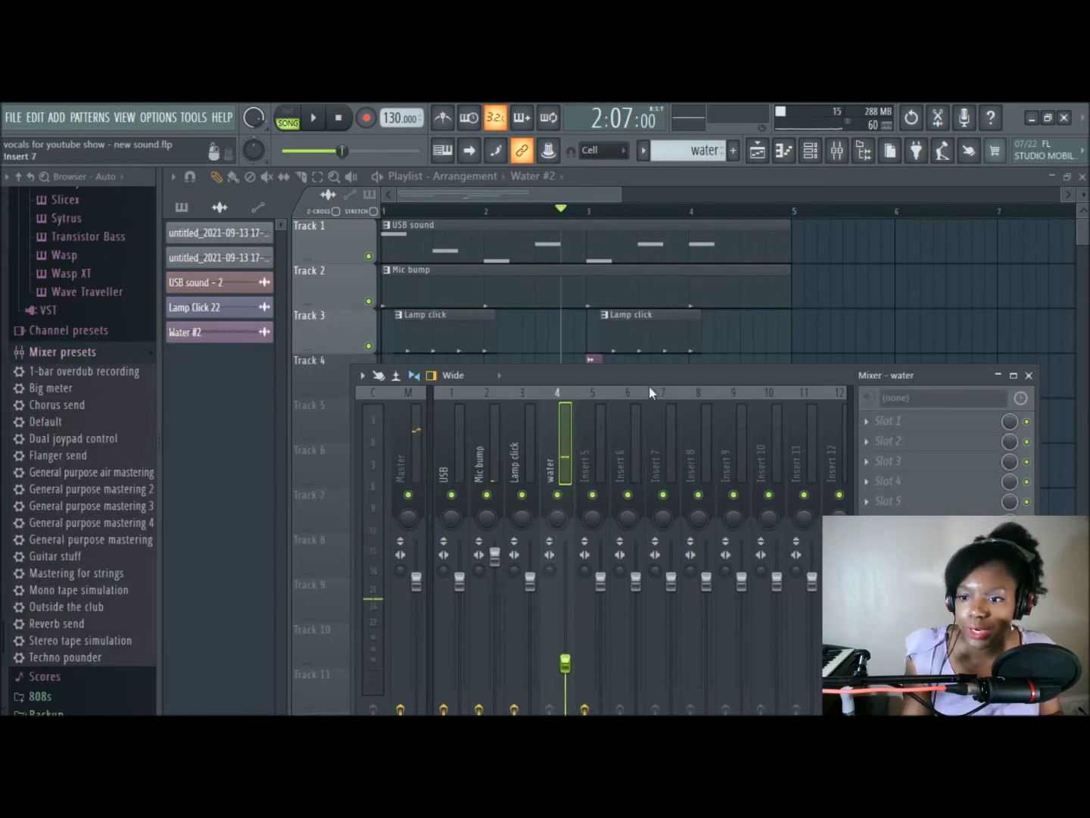
pyautogui.moveTo(663, 372); pyautogui.dragTo(584, 234)
pyautogui.press('space')
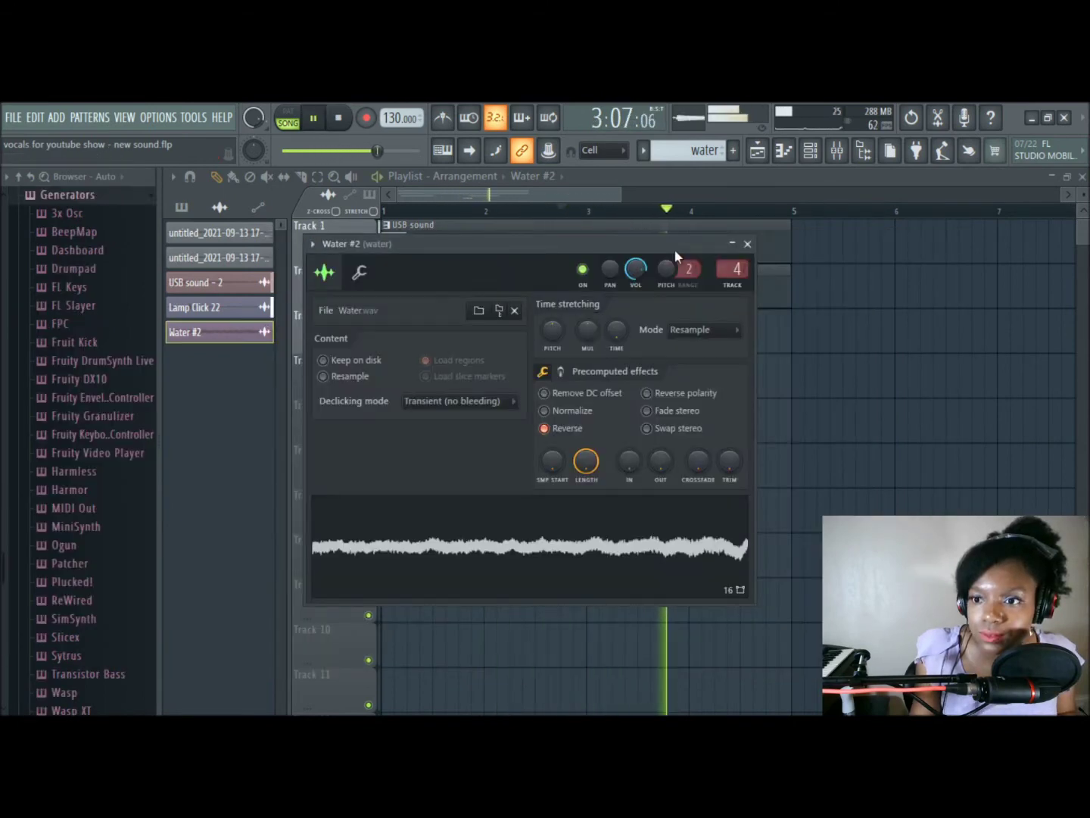
pyautogui.press('space')
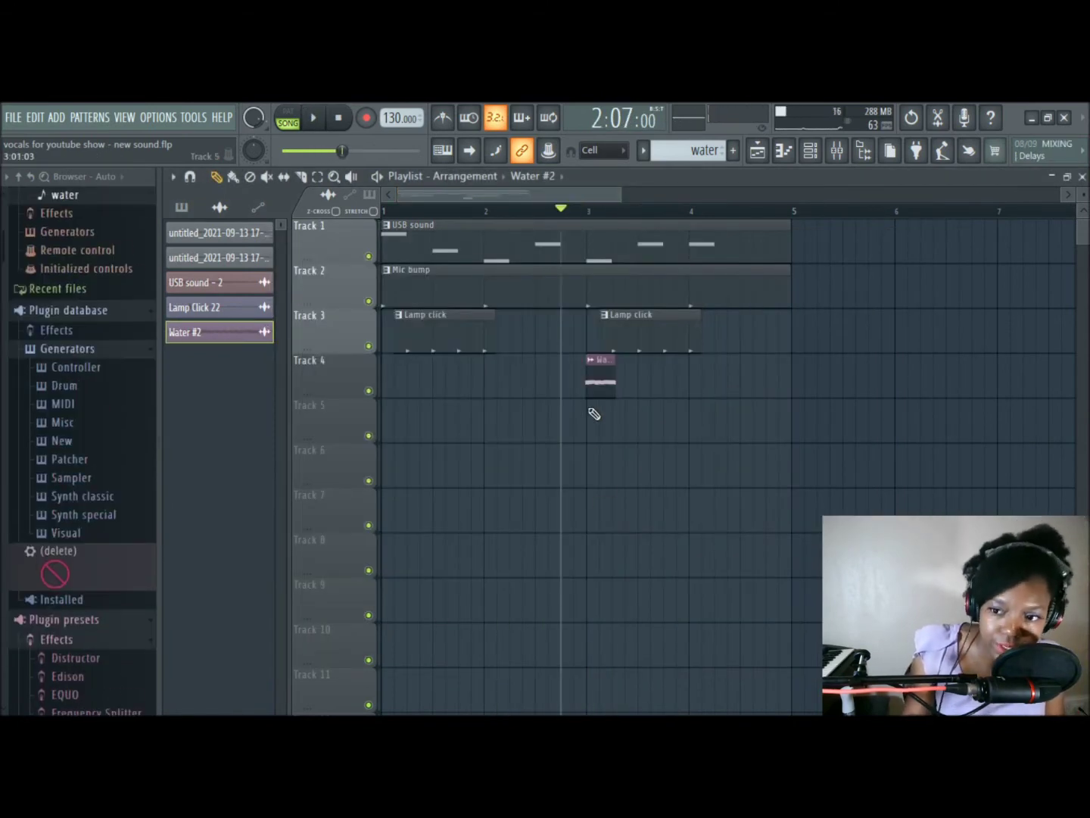
# Step: Move the Water clip on Track 4 to the start of bar 1 and its copy to about three quarters through bar 1
pyautogui.moveTo(609, 362); pyautogui.dragTo(348, 345)
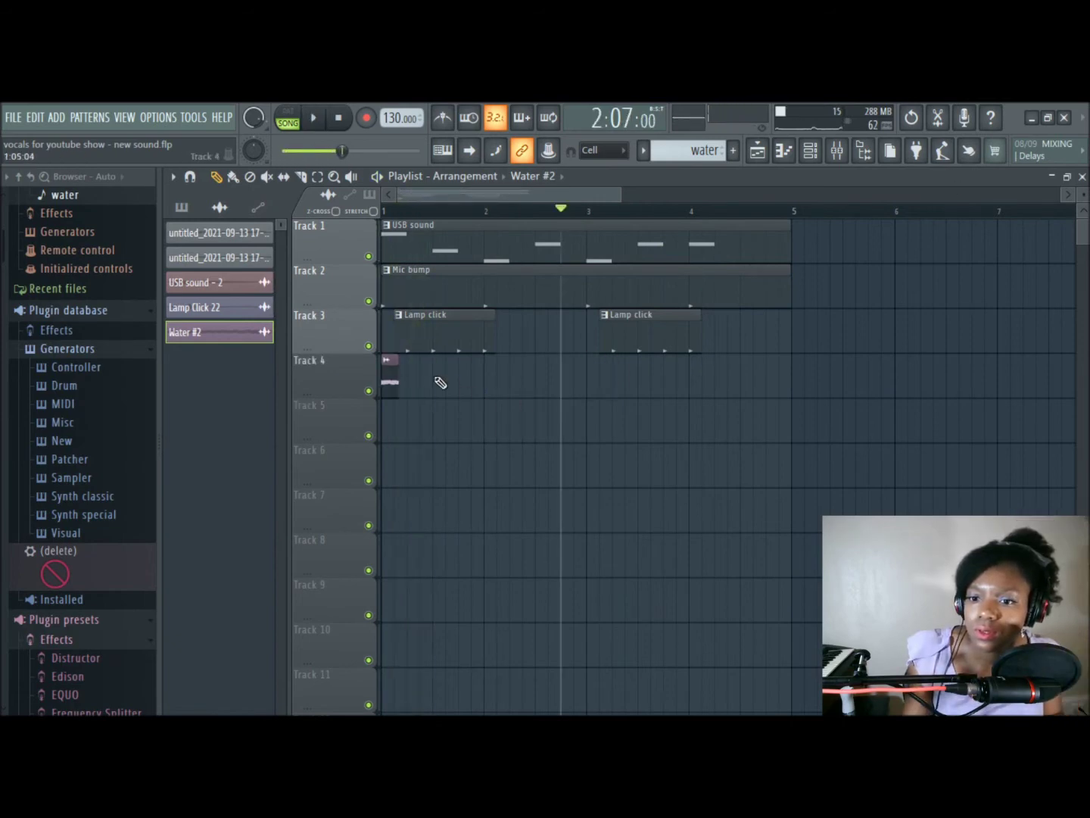
pyautogui.press('space')
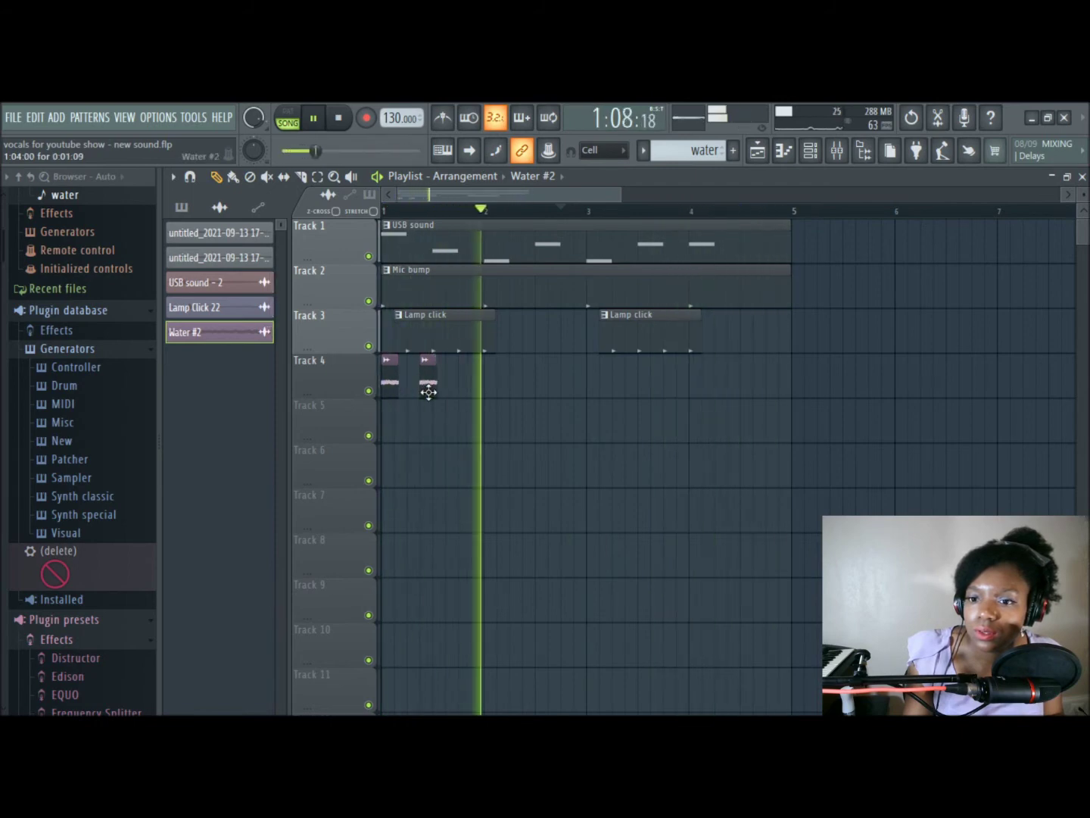
pyautogui.moveTo(428, 389); pyautogui.dragTo(467, 376)
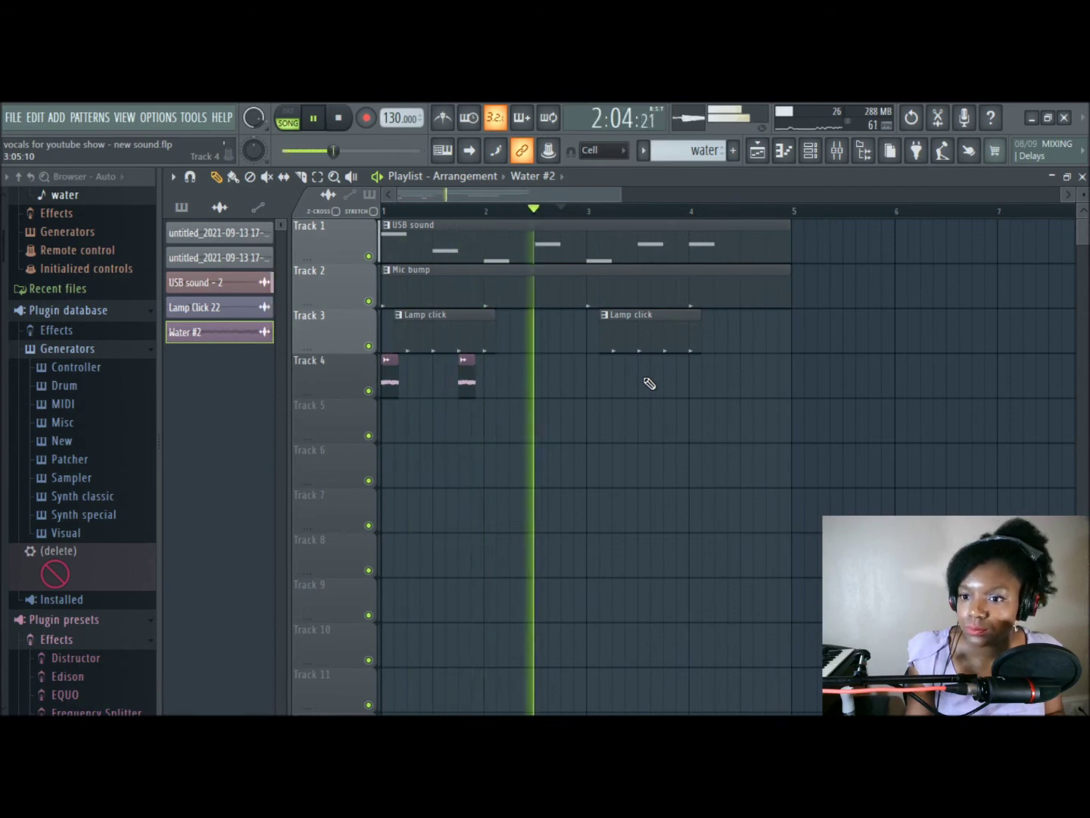
# Step: Load Fruity Reeverb 2 on the water mixer track with reduced dry and about 57% wet level, and set the track's volume to about 45%
pyautogui.press('F6')
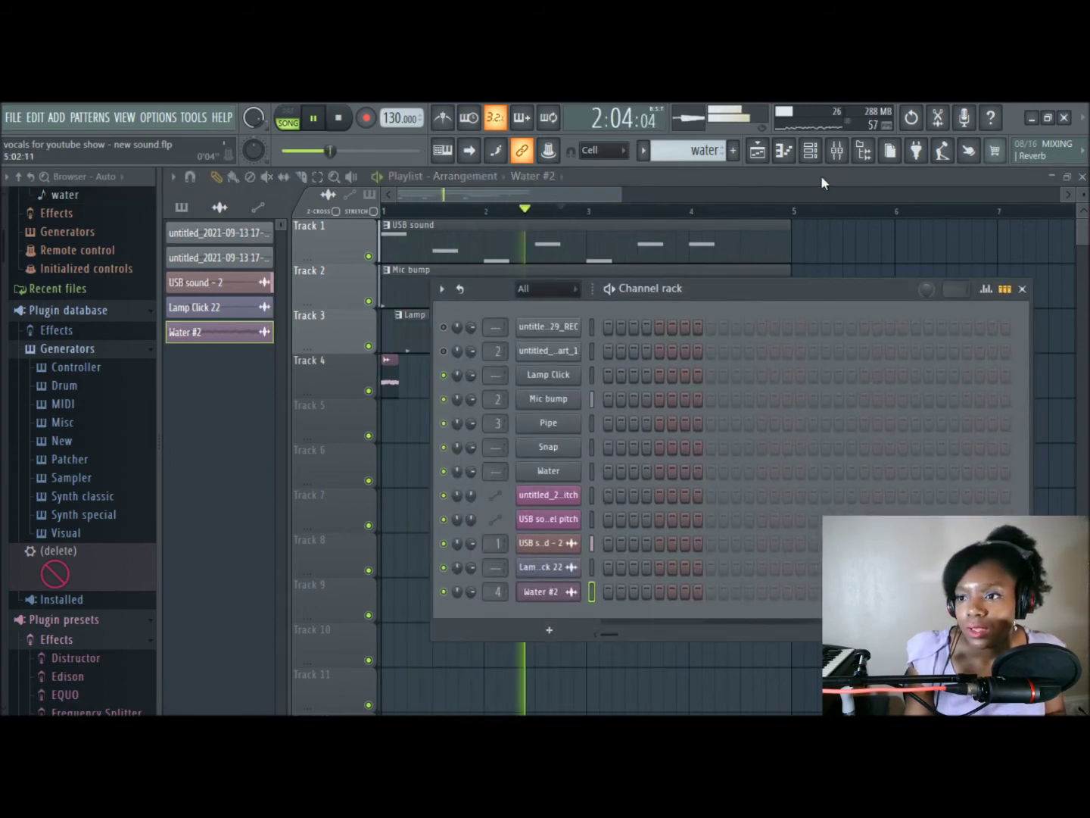
pyautogui.click(836, 150)
pyautogui.press('space')
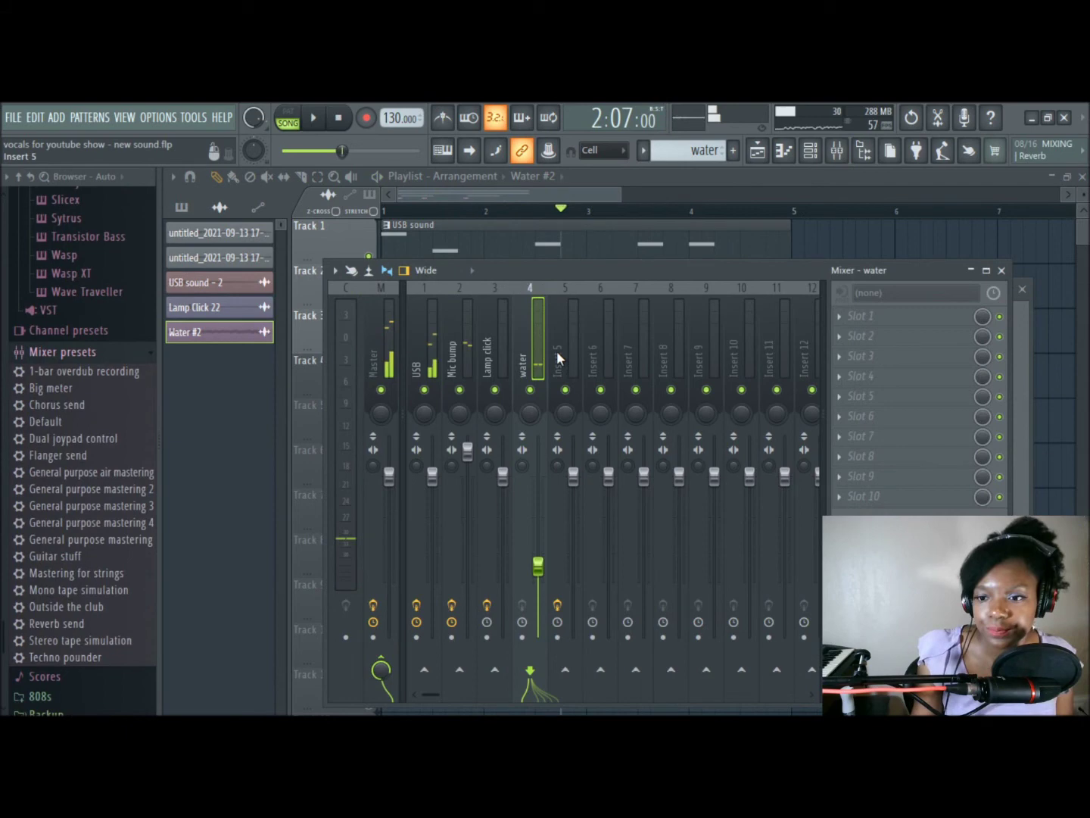
pyautogui.click(841, 317)
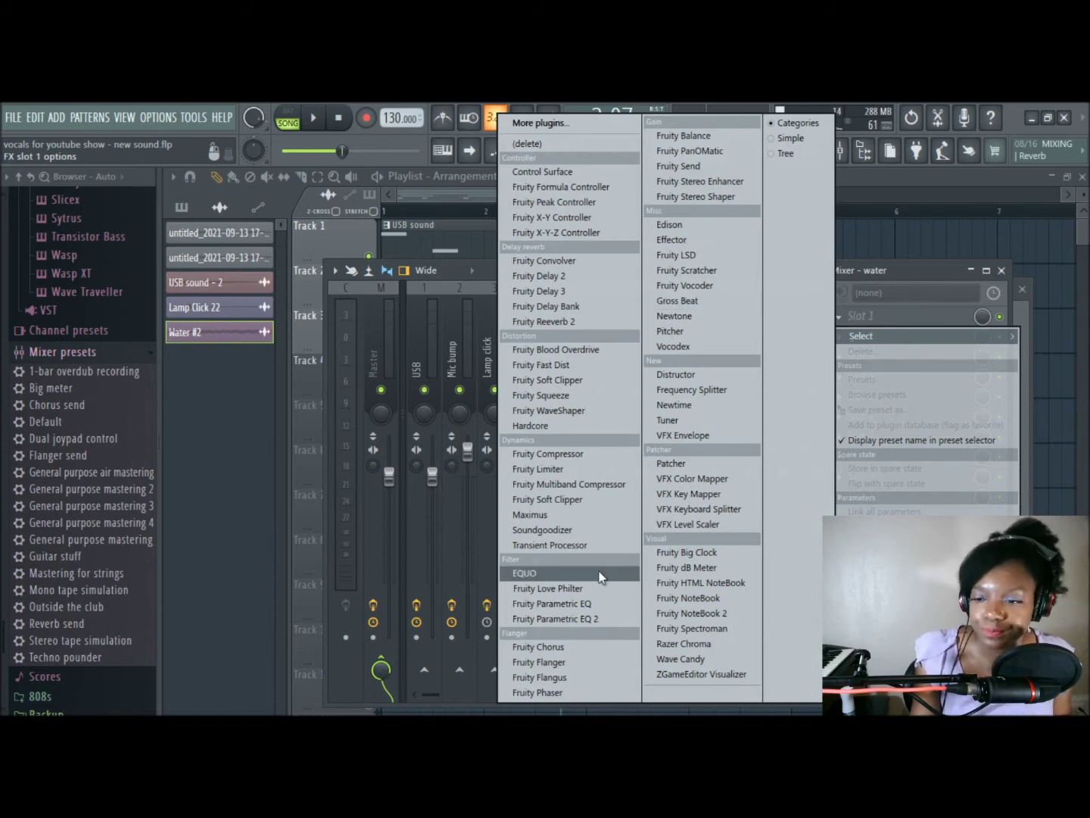
pyautogui.click(543, 321)
pyautogui.moveTo(494, 283); pyautogui.dragTo(561, 284)
pyautogui.moveTo(640, 317); pyautogui.dragTo(639, 327)
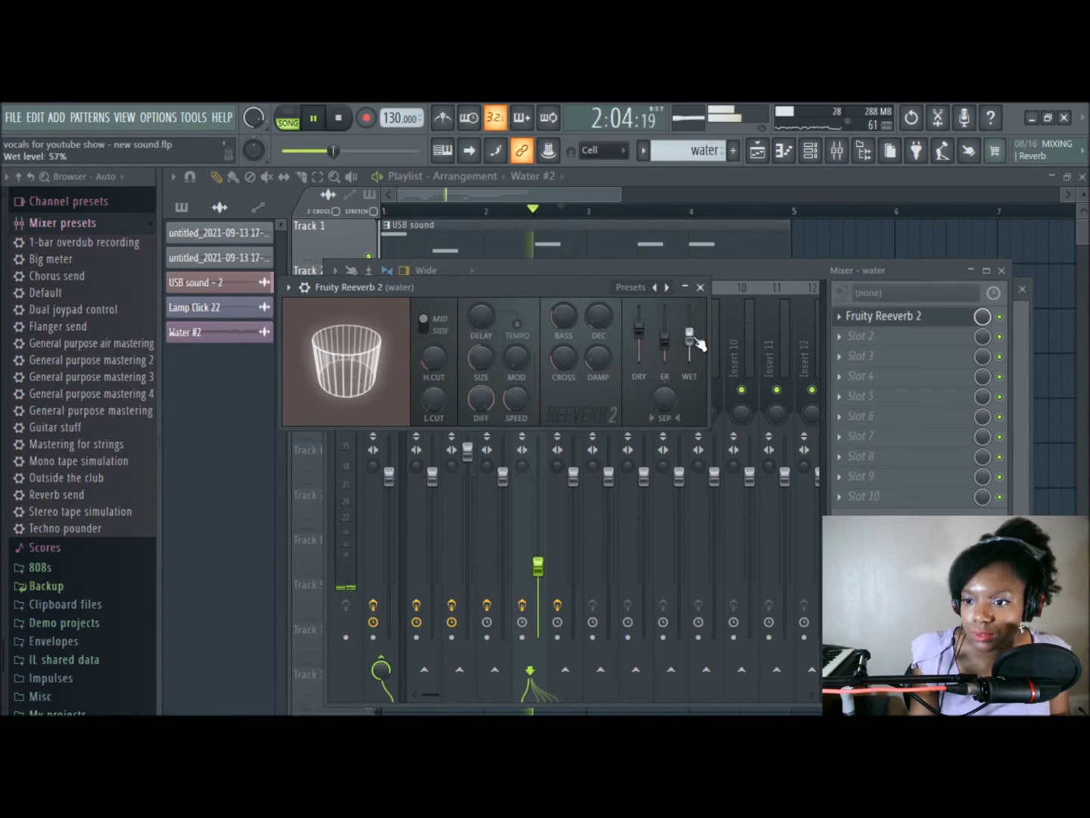
pyautogui.click(684, 288)
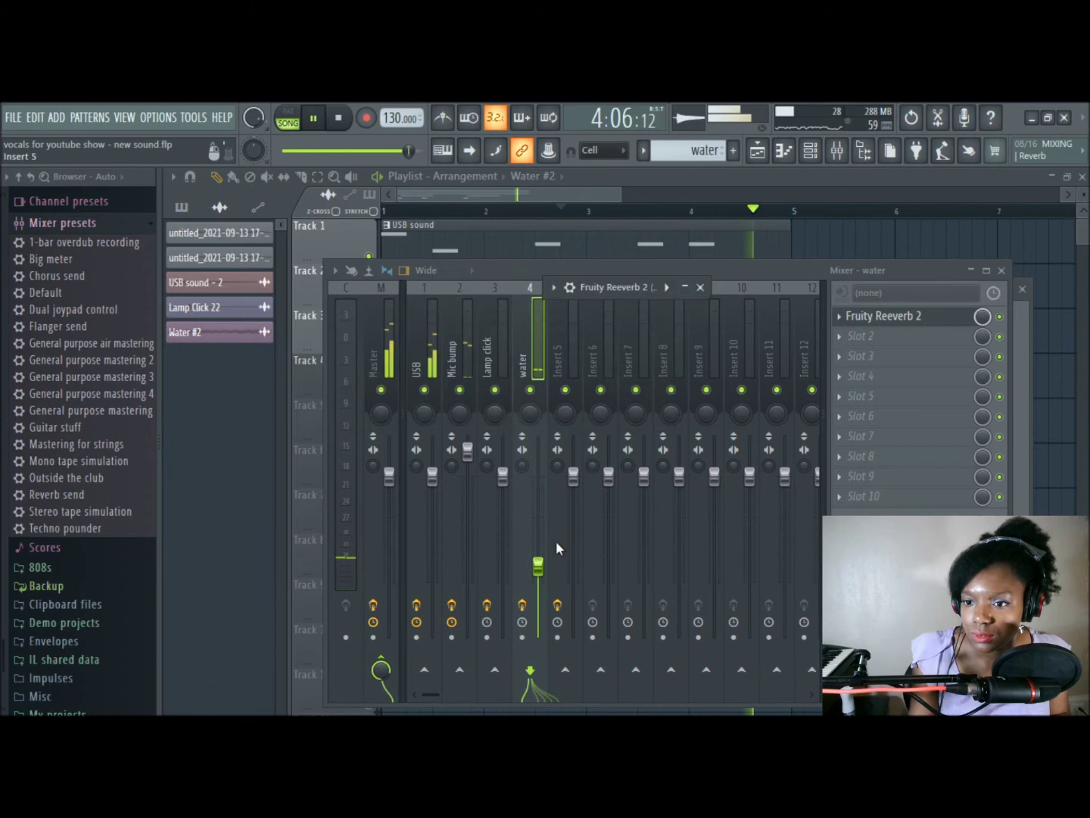
pyautogui.moveTo(537, 565); pyautogui.dragTo(538, 564)
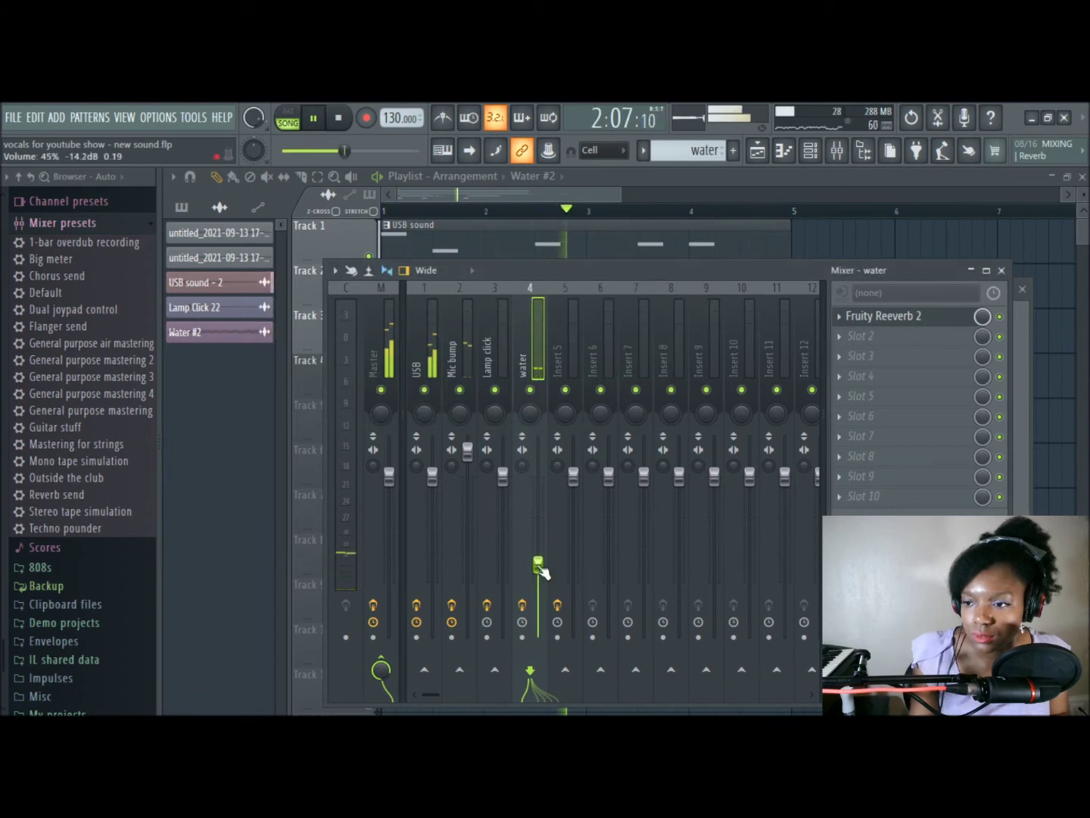
# Step: Load Fruity Parametric EQ 2 in slot 2 of the water mixer track and slightly raise band 7 during playback
pyautogui.click(844, 341)
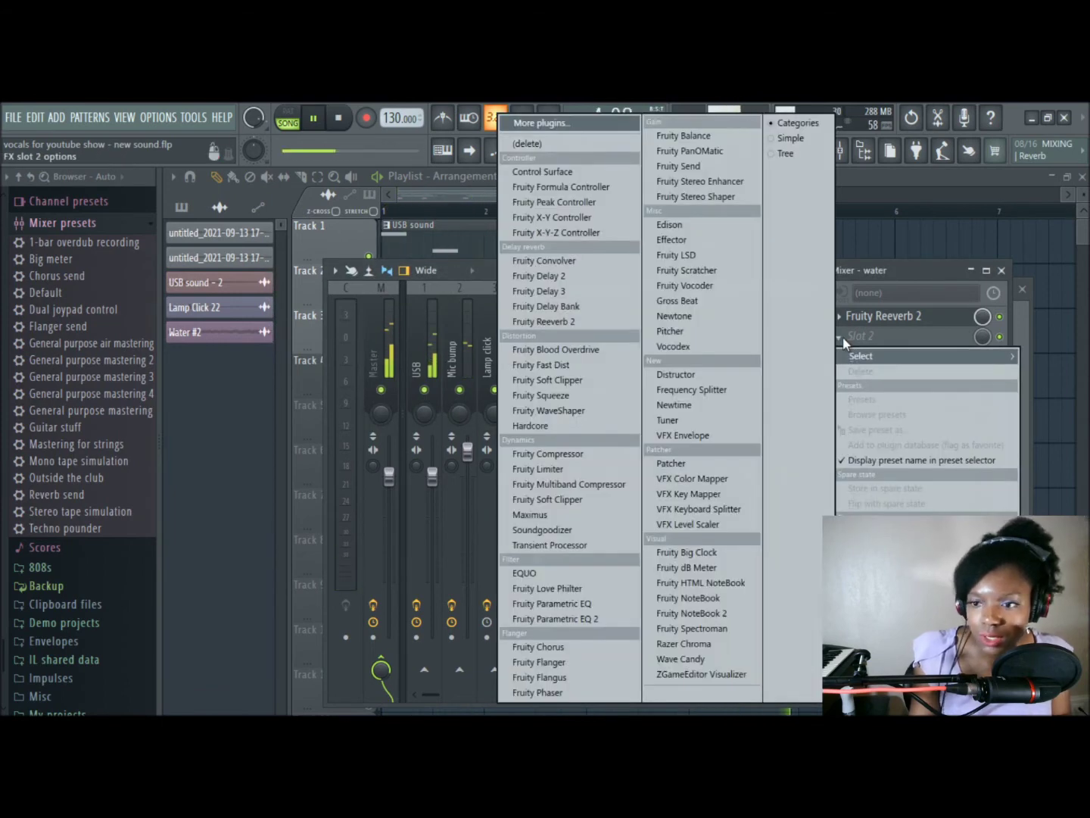
pyautogui.click(595, 619)
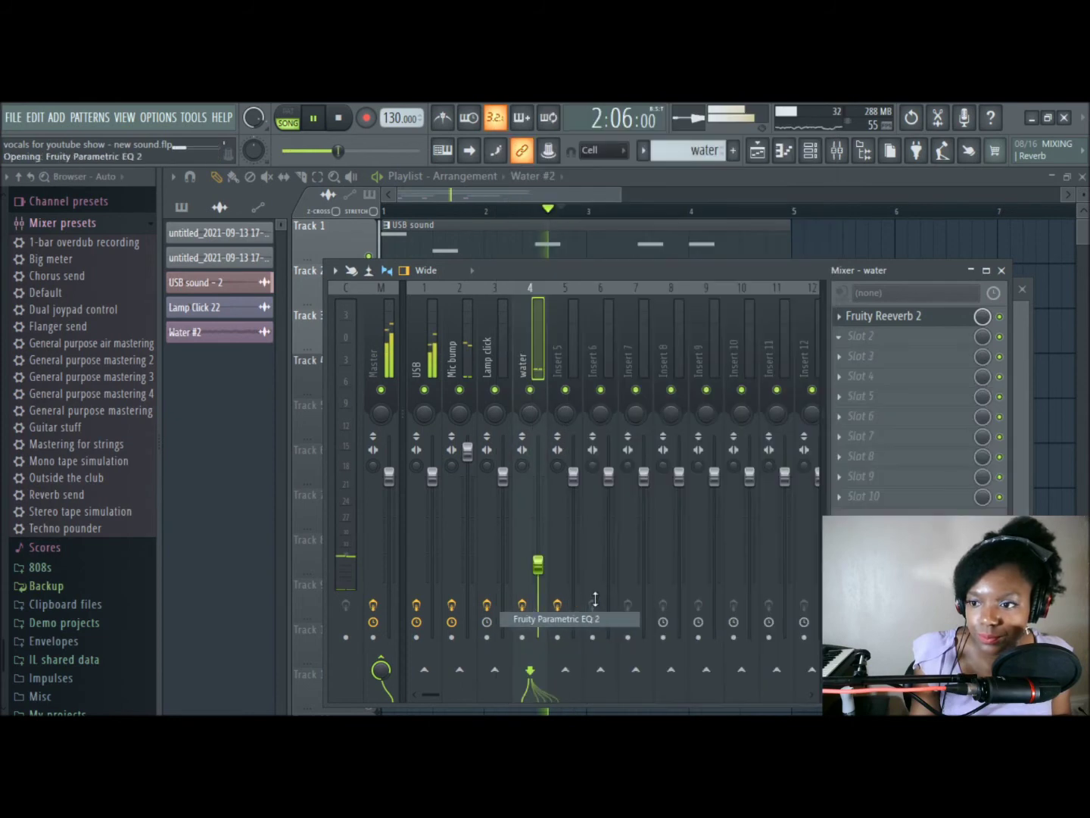
pyautogui.press('space')
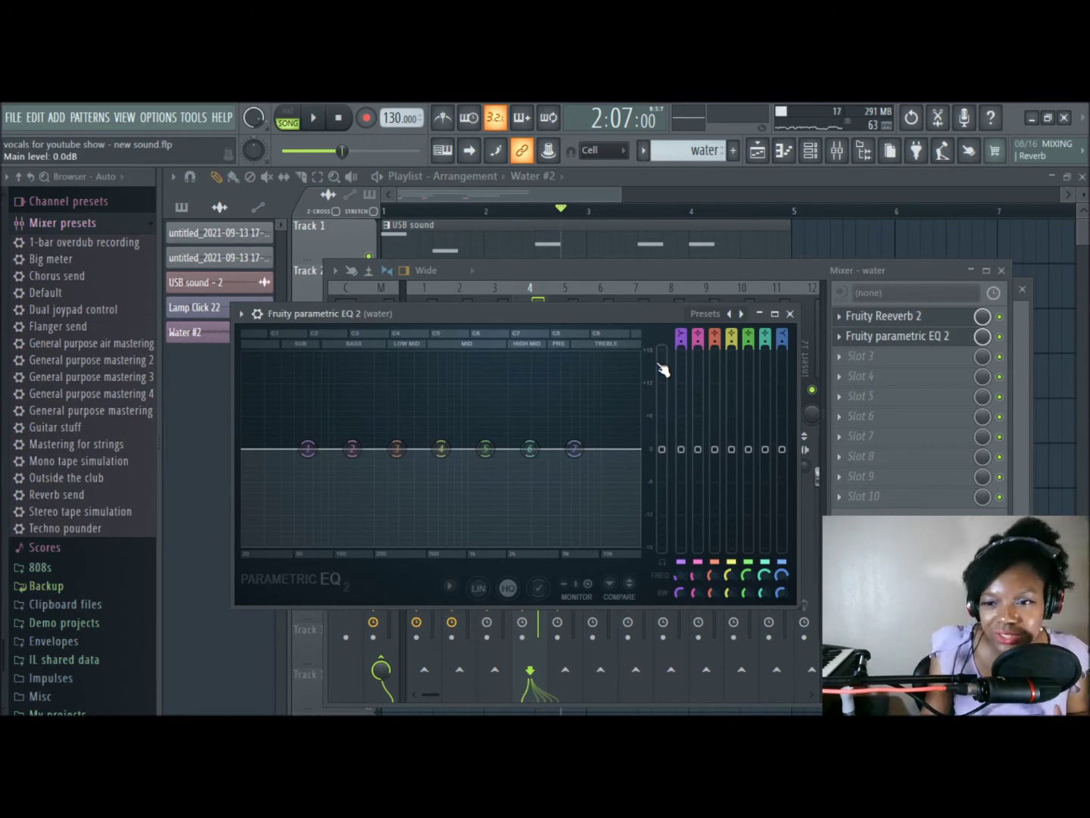
pyautogui.press('space')
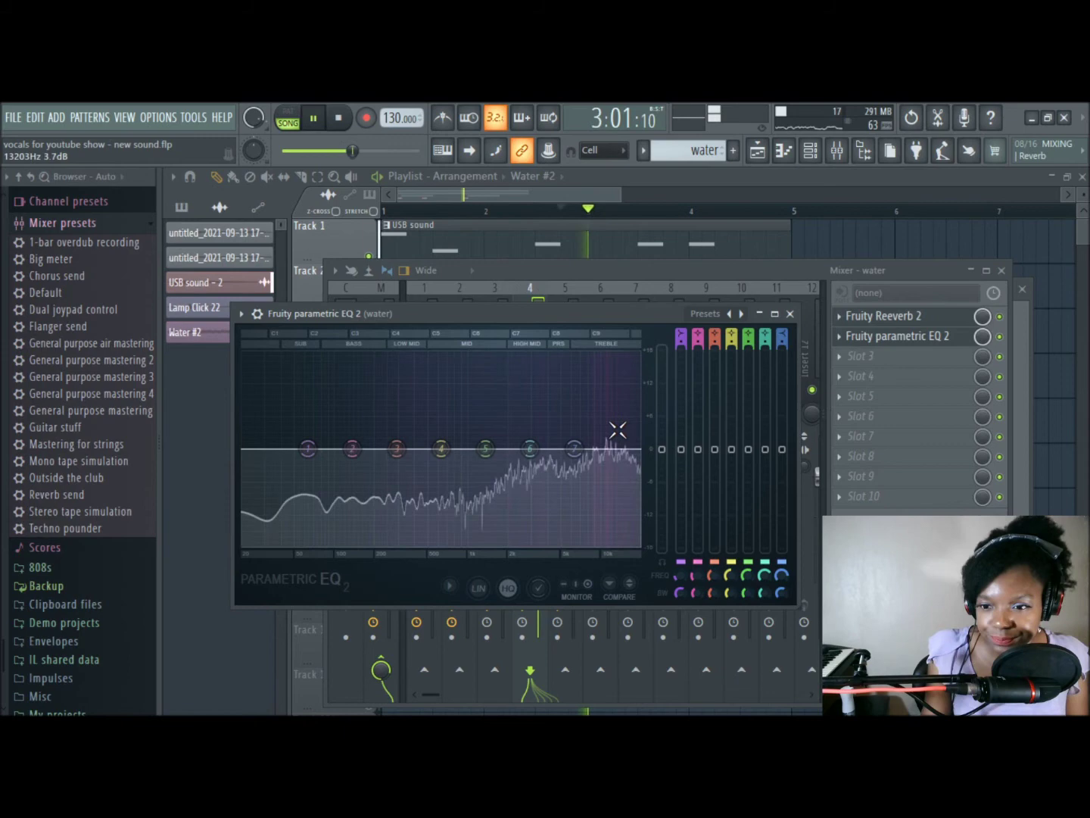
pyautogui.moveTo(575, 449)
pyautogui.mouseDown()
pyautogui.moveTo(573, 433)
pyautogui.moveTo(545, 432)
pyautogui.moveTo(532, 413)
pyautogui.moveTo(545, 421)
pyautogui.moveTo(520, 435)
pyautogui.moveTo(579, 437)
pyautogui.mouseUp()
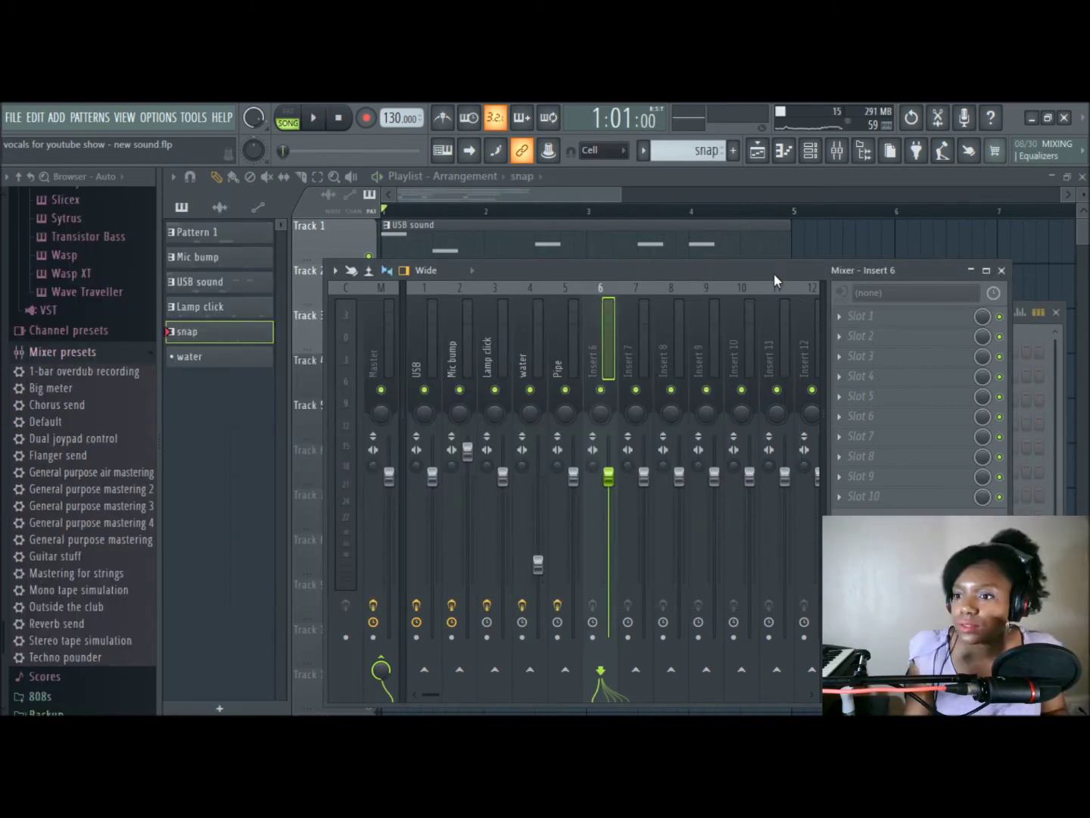
# Step: Add Fruity Flangus to slot 1 of the Snap mixer track, adjust its depth, speed, wet and dry levels, and lower the track's volume
pyautogui.moveTo(773, 269); pyautogui.dragTo(807, 234)
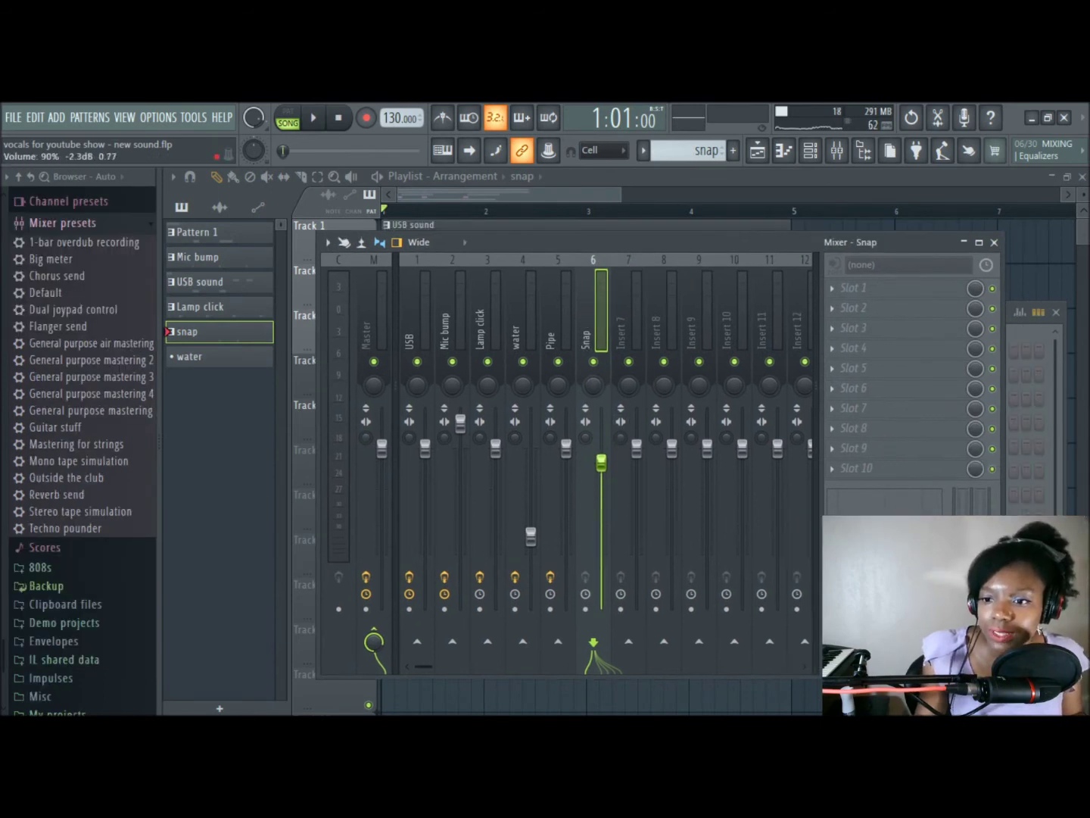
pyautogui.press('space')
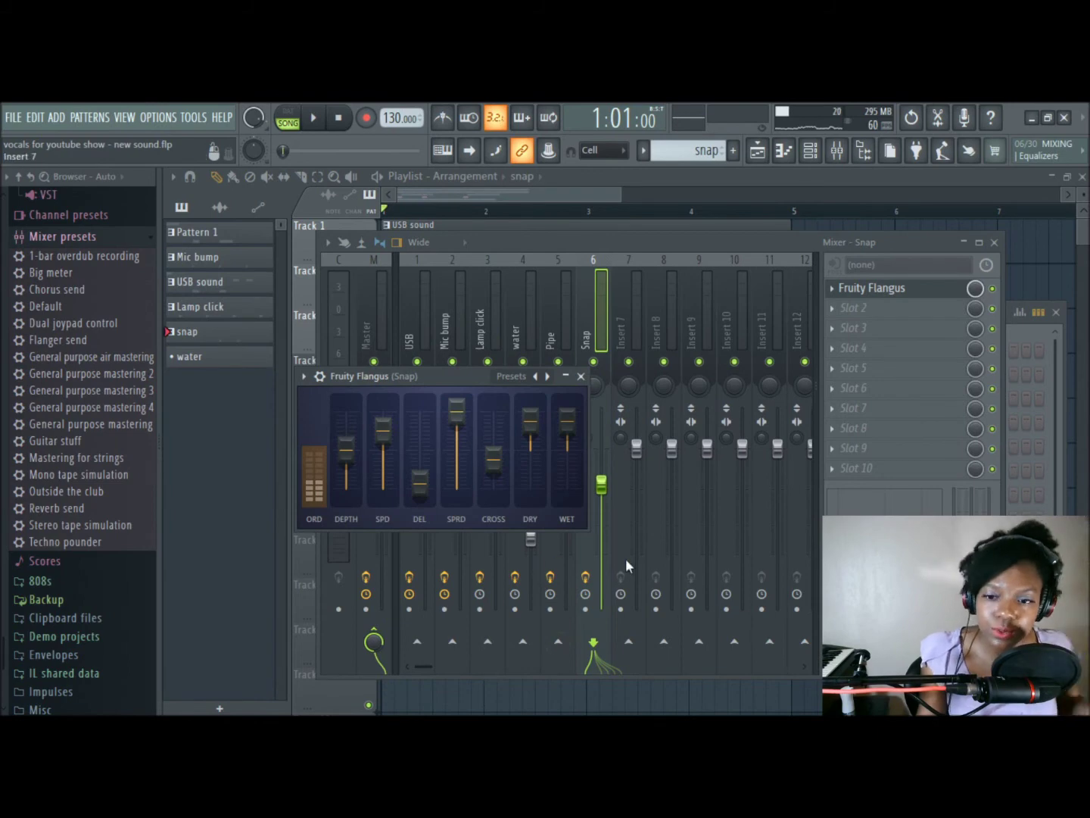
pyautogui.press('space')
pyautogui.moveTo(346, 449); pyautogui.dragTo(382, 443)
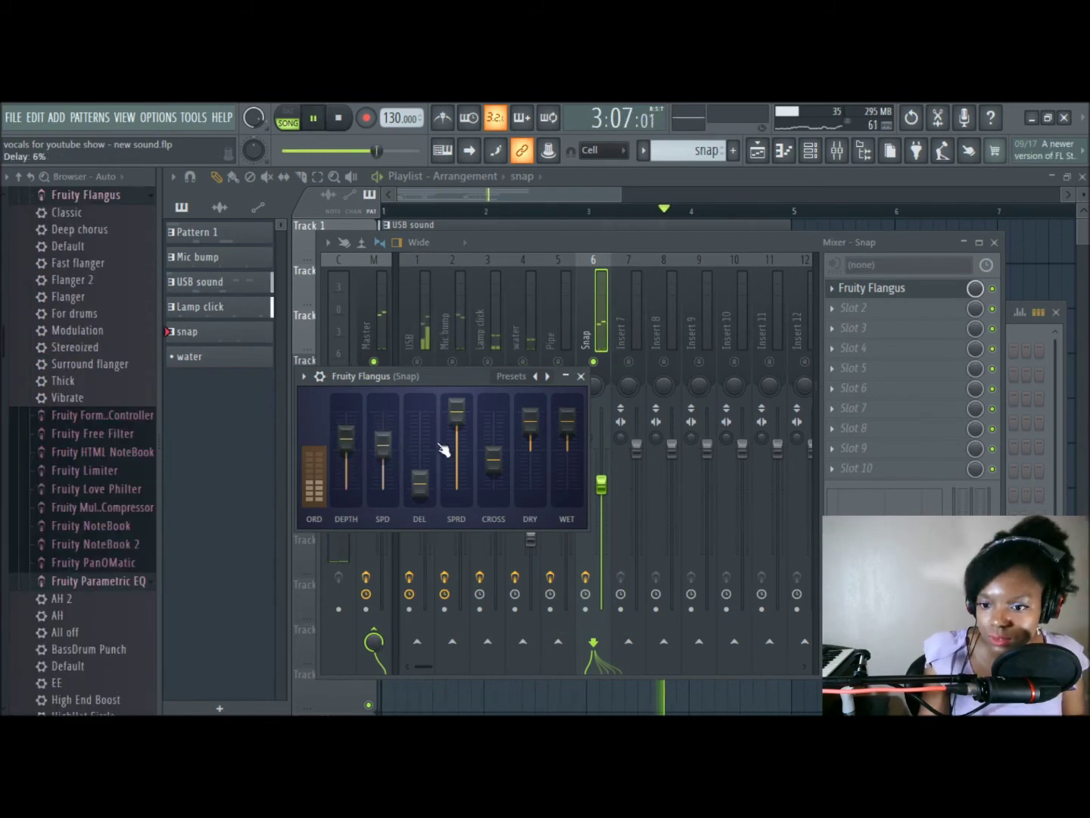
pyautogui.moveTo(567, 418)
pyautogui.mouseDown()
pyautogui.moveTo(566, 477)
pyautogui.moveTo(566, 409)
pyautogui.moveTo(567, 423)
pyautogui.mouseUp()
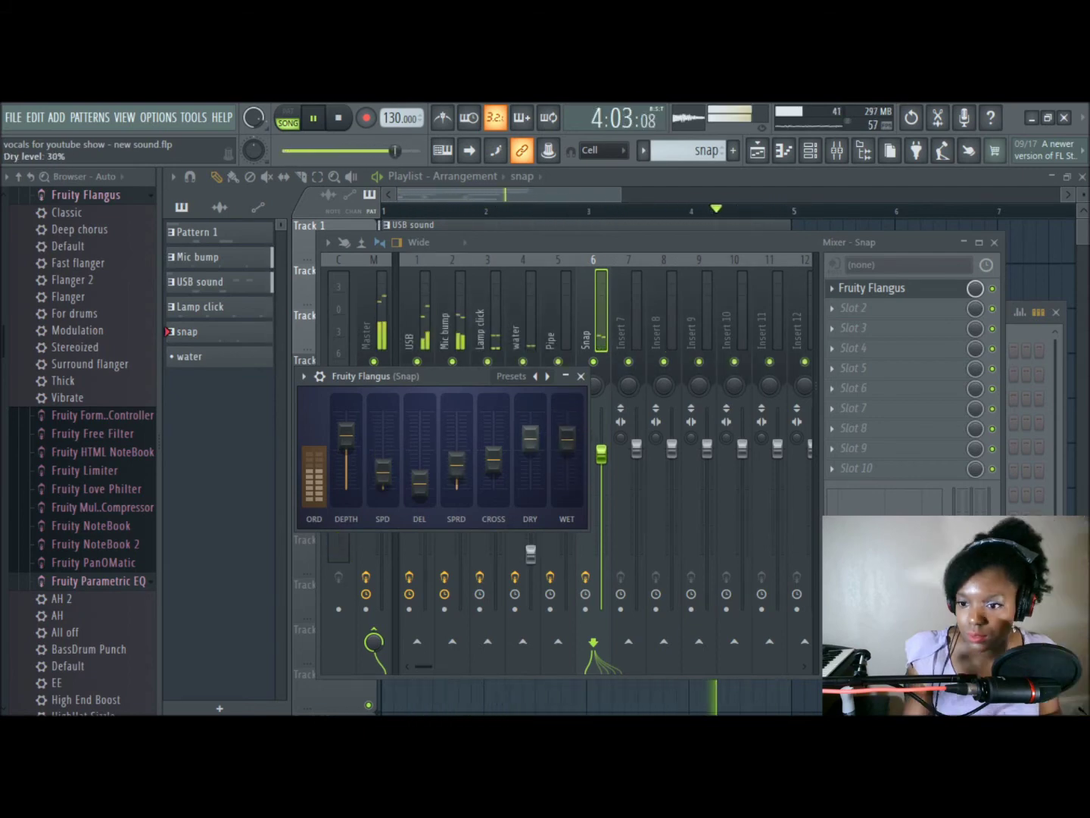
pyautogui.moveTo(529, 439); pyautogui.dragTo(529, 418)
pyautogui.moveTo(602, 454); pyautogui.dragTo(605, 493)
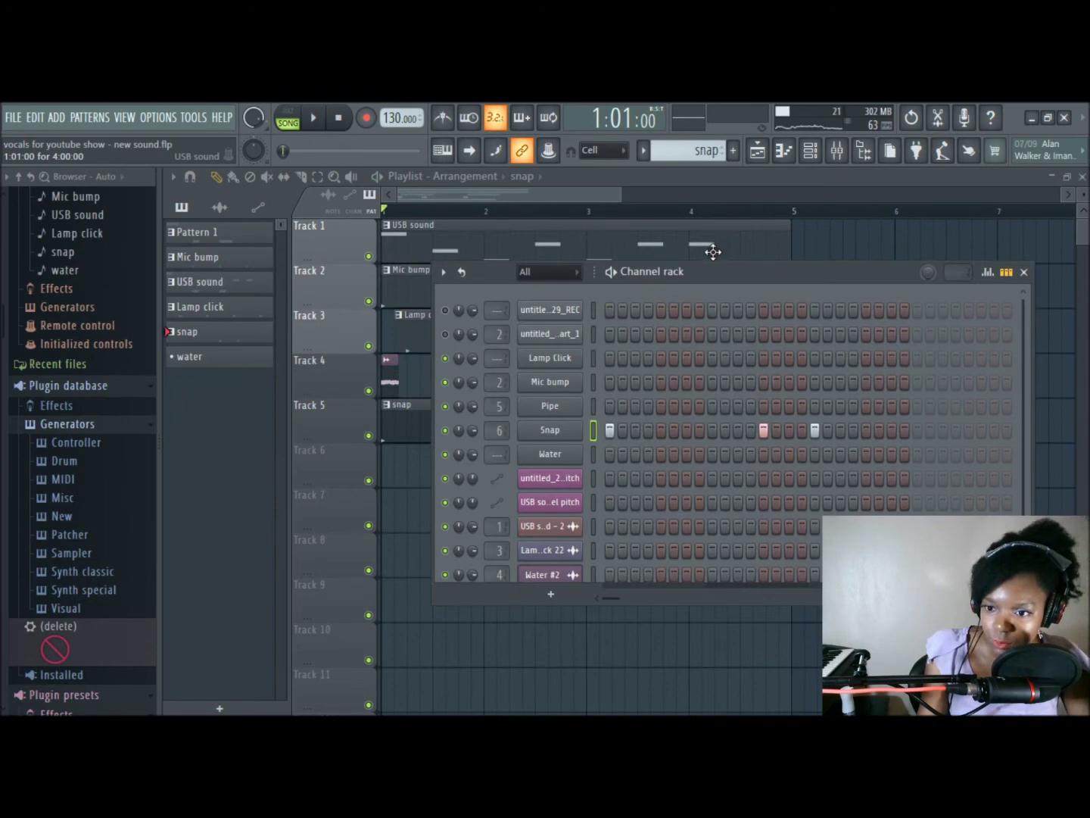
pyautogui.moveTo(711, 280); pyautogui.dragTo(760, 470)
pyautogui.click(393, 465)
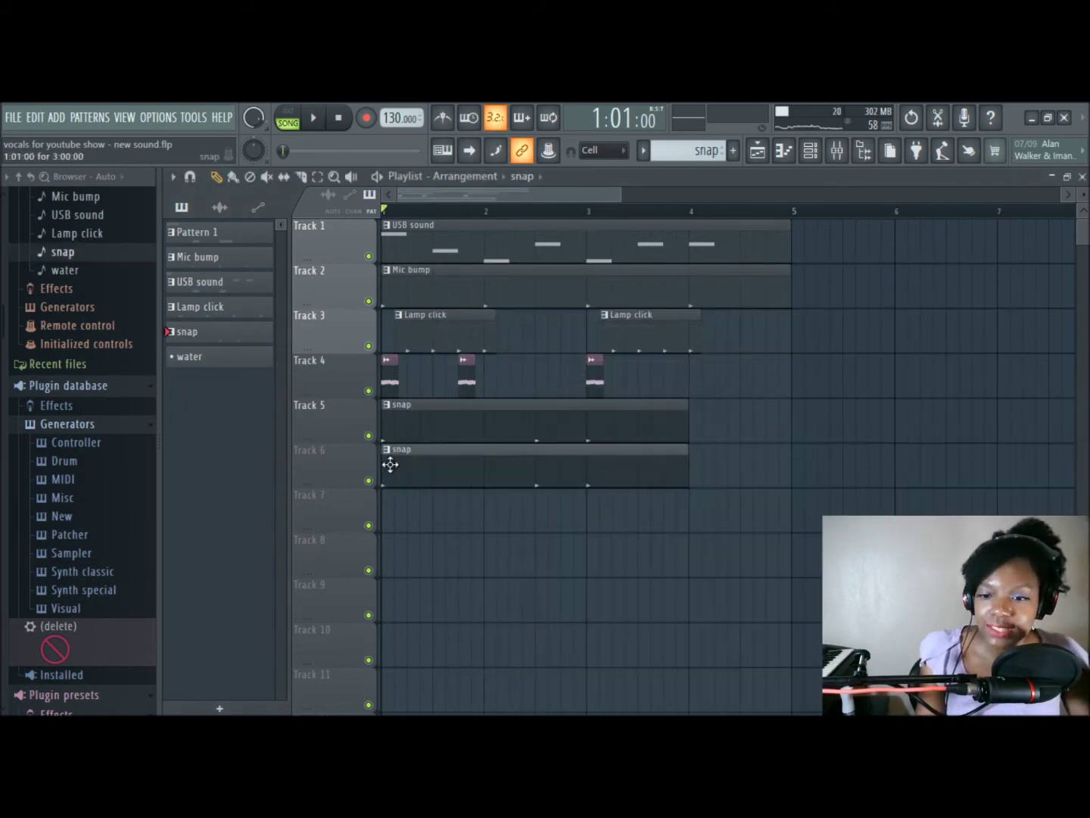
pyautogui.rightClick(480, 465)
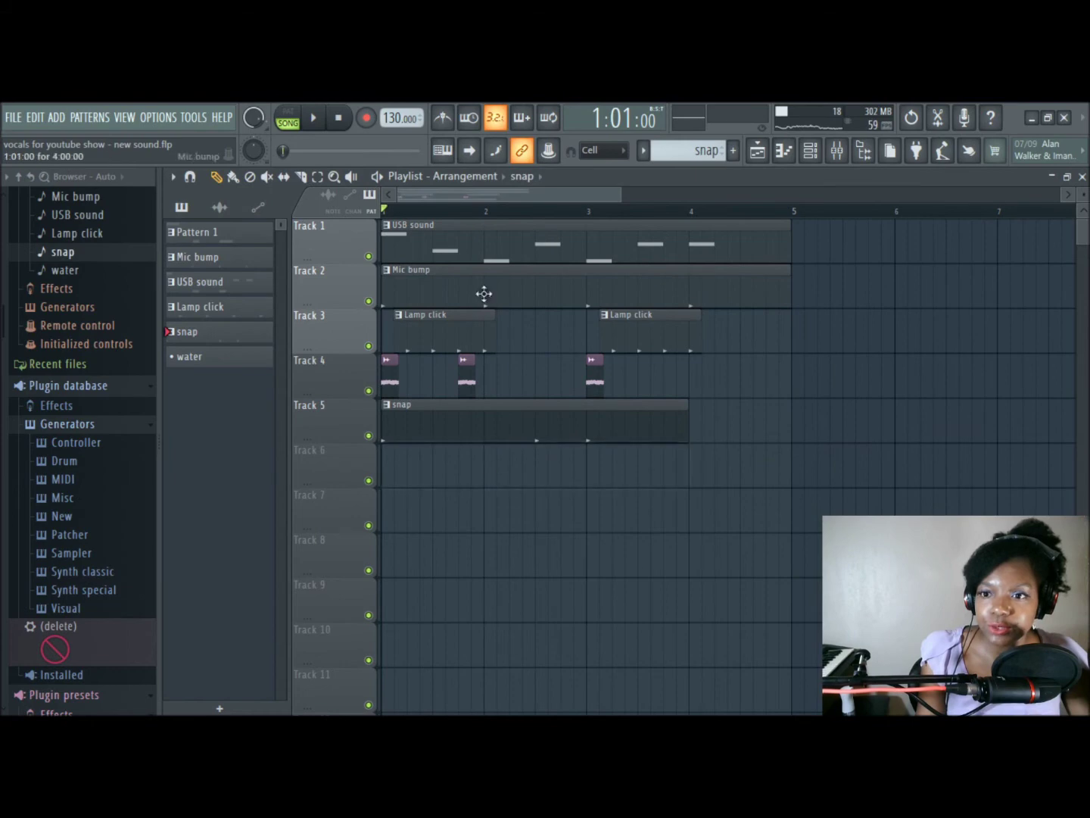
# Step: Add a pattern named Pipe and place its clip on Track 6 at the start of bar 1
pyautogui.click(732, 151)
pyautogui.write('Pipe')
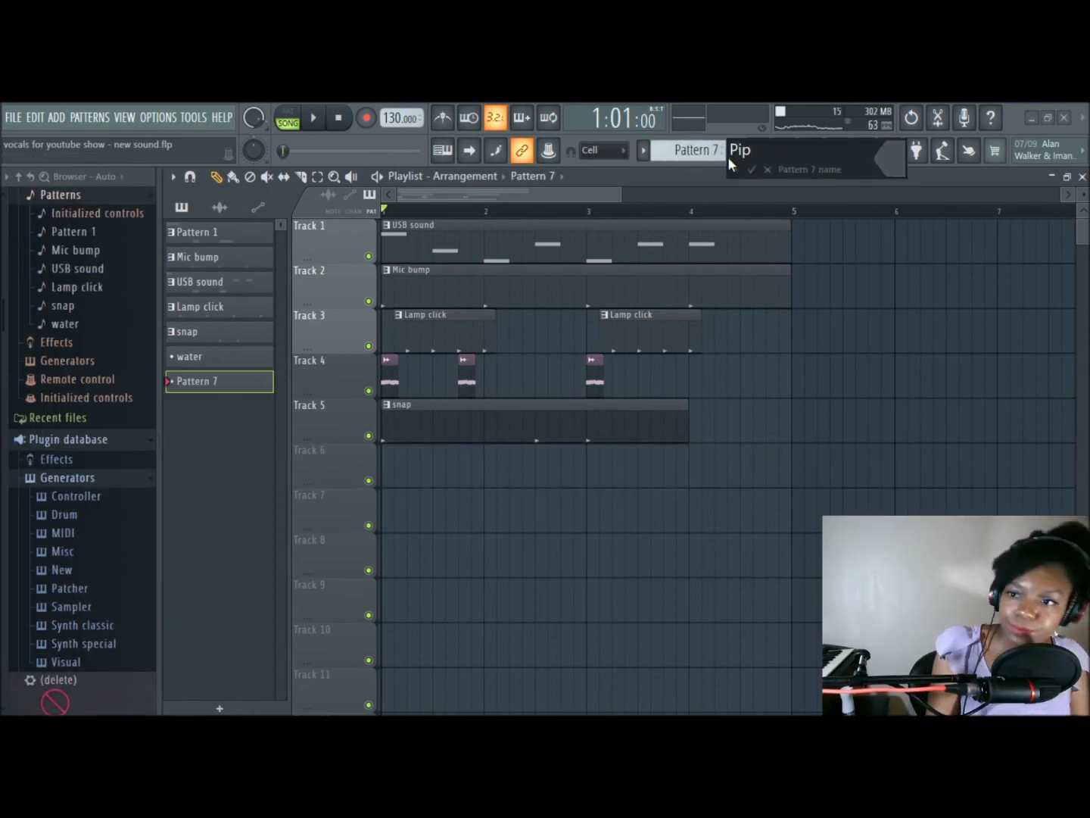
pyautogui.press('Return')
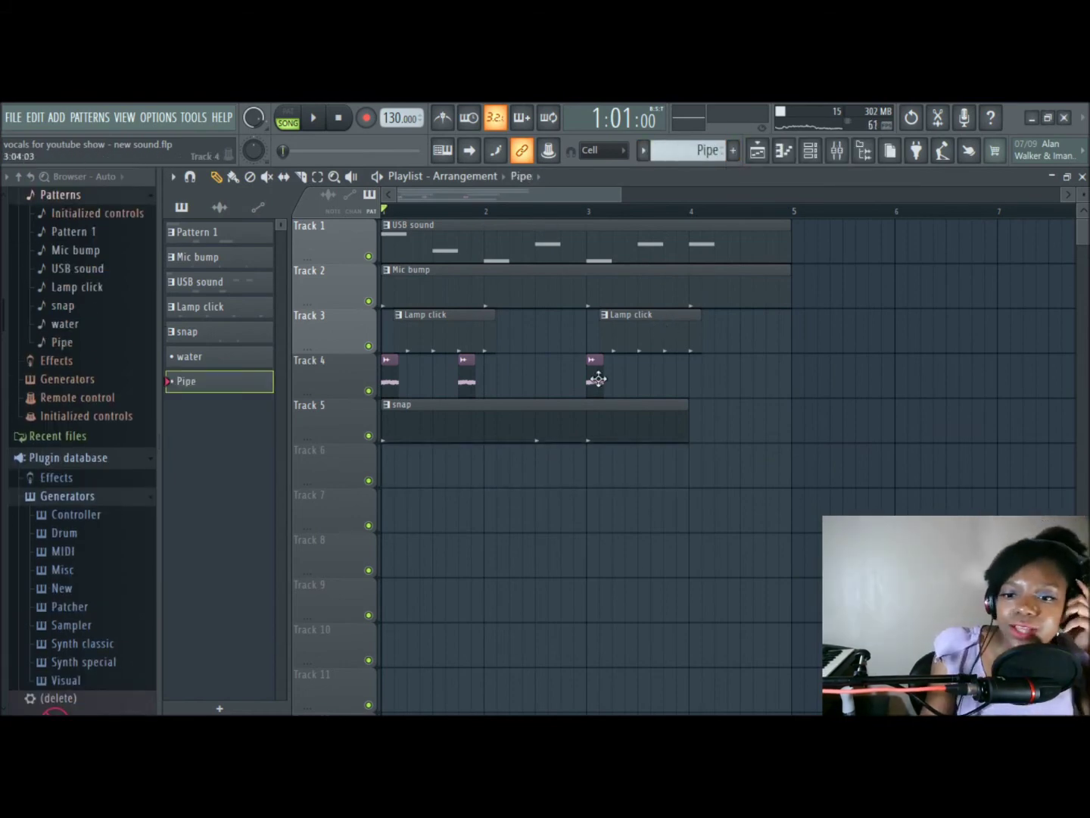
pyautogui.click(410, 474)
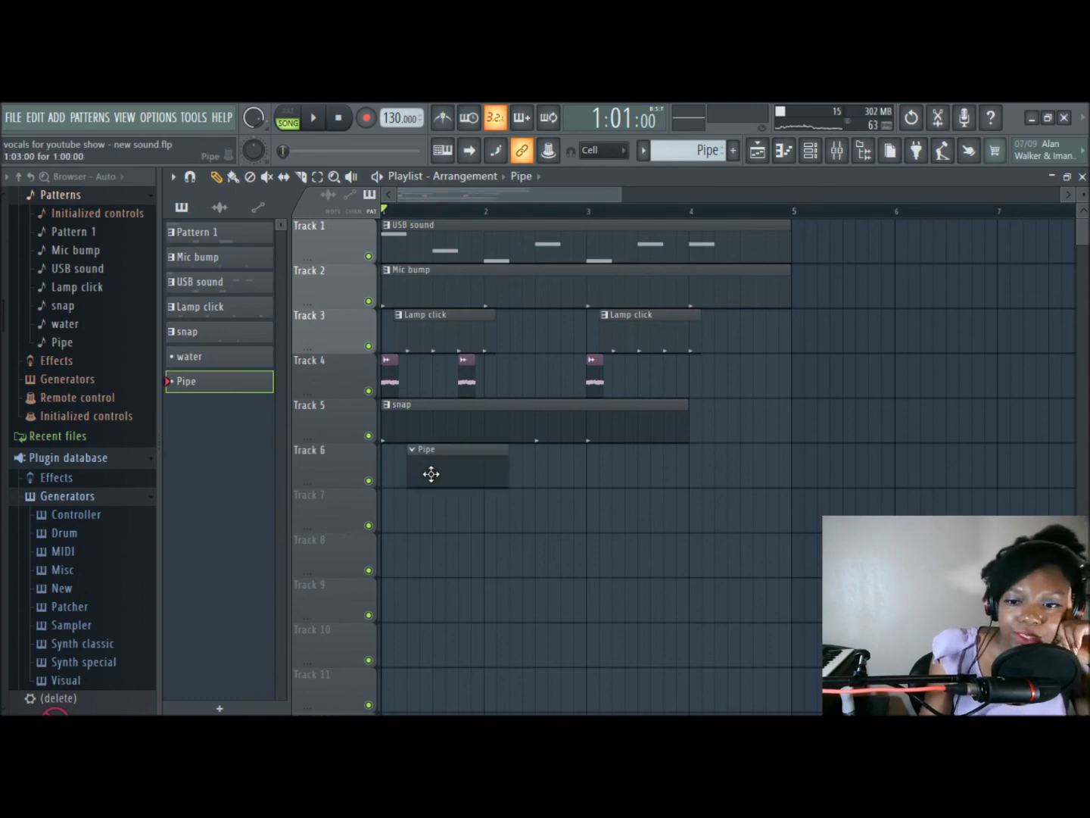
pyautogui.moveTo(452, 474); pyautogui.dragTo(403, 465)
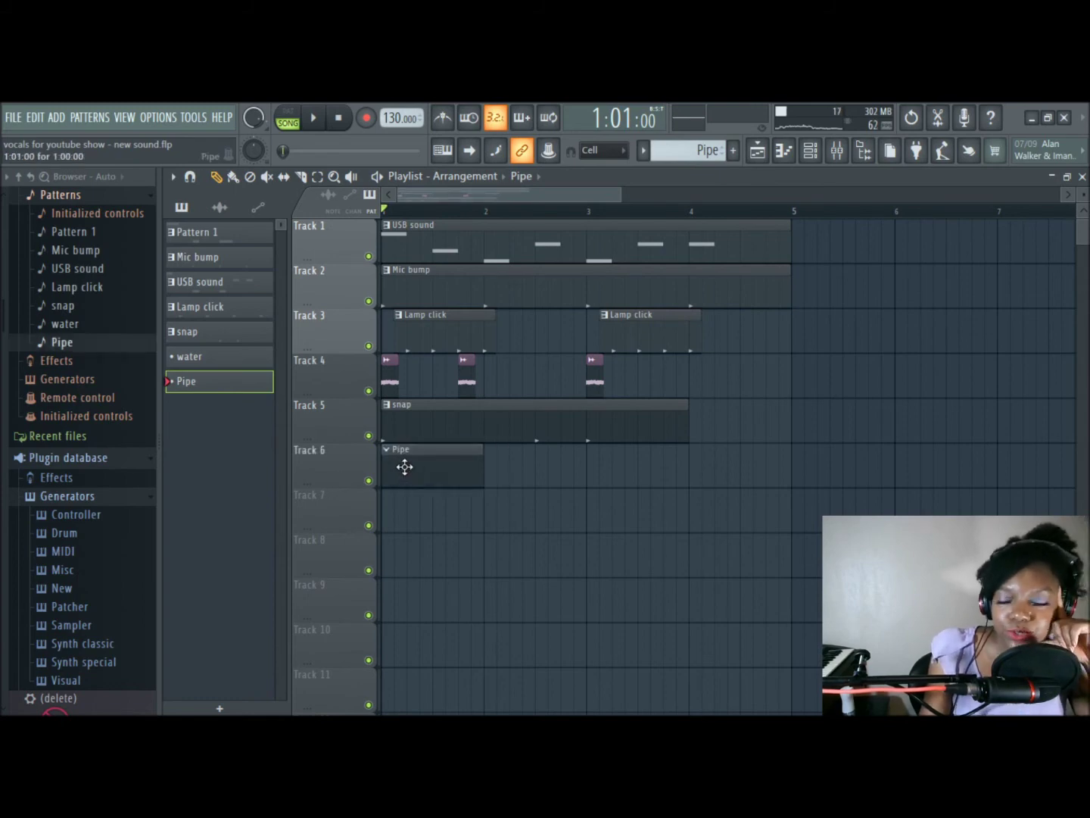
# Step: Pitch the Pipe note on step 8 down to E4 in the Channel rack's graph editor and hide the Channel rack
pyautogui.click(837, 150)
pyautogui.click(679, 613)
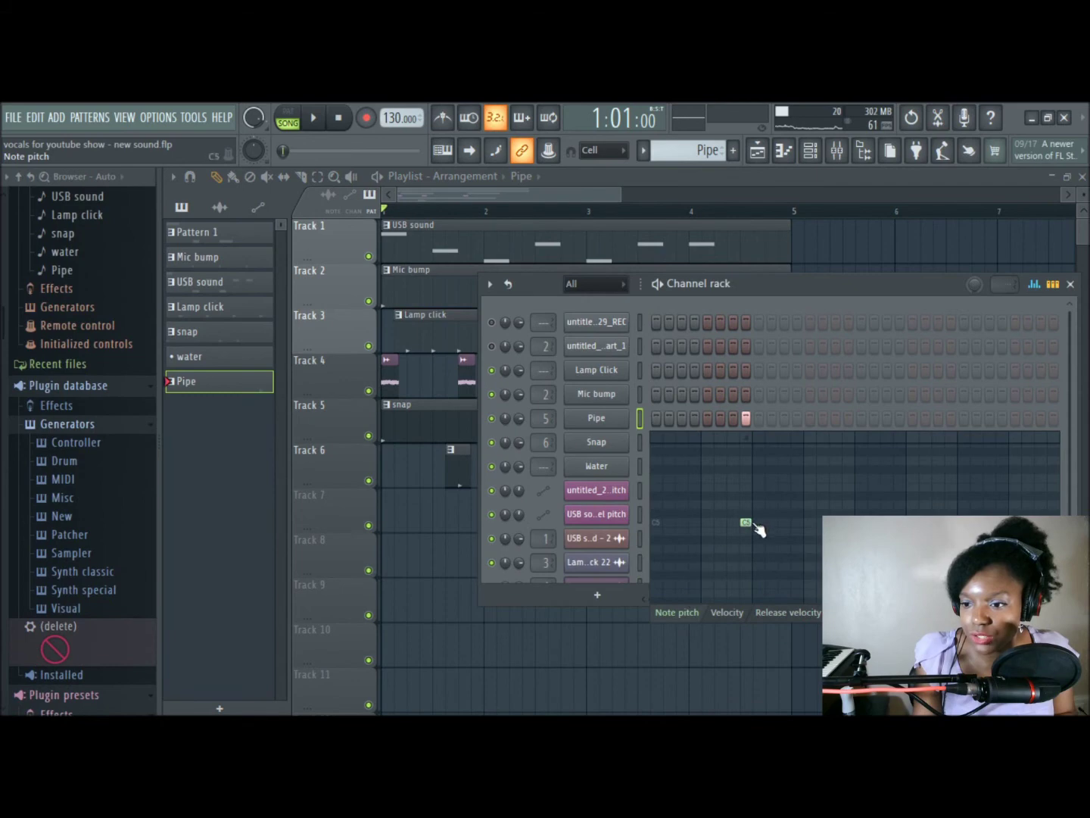
pyautogui.moveTo(755, 526); pyautogui.dragTo(759, 556)
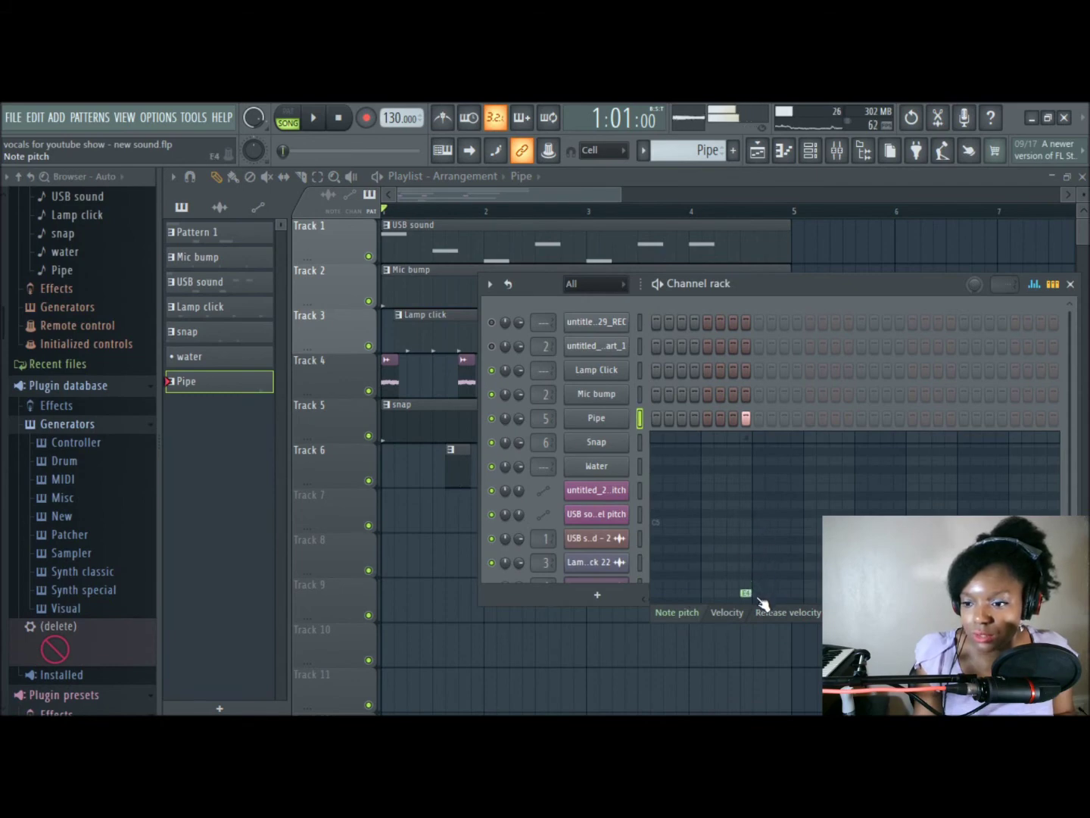
pyautogui.press('F6')
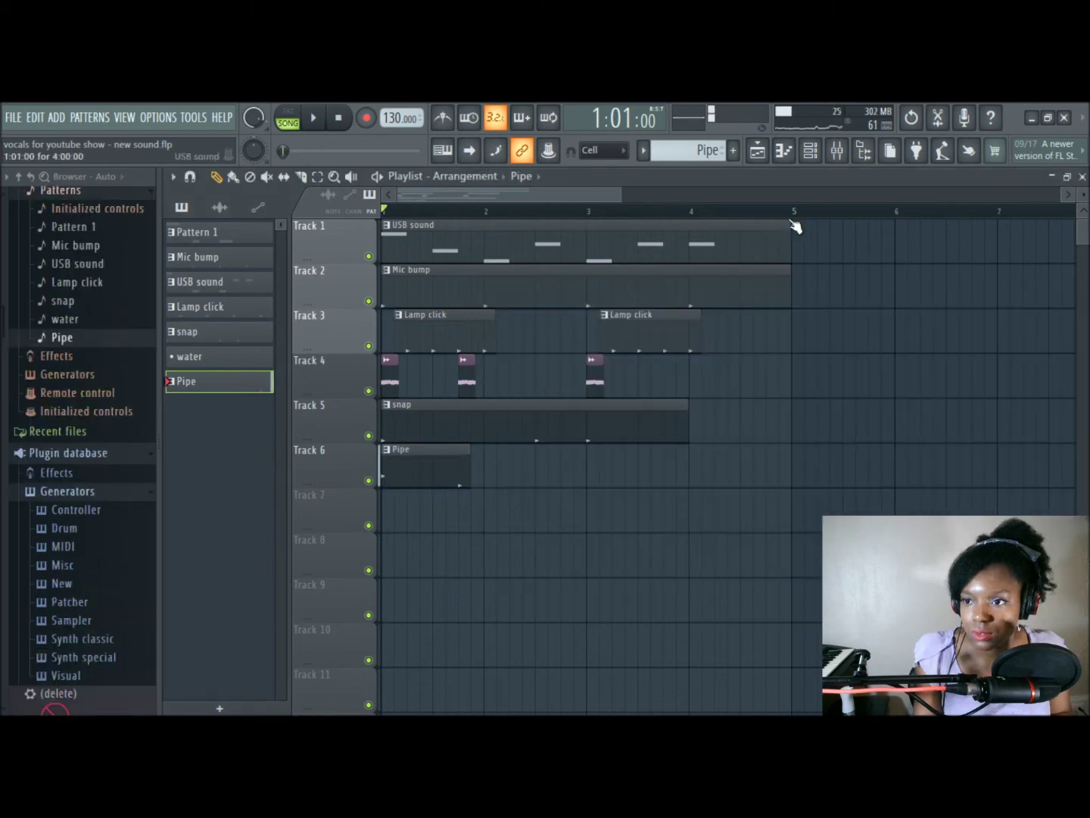
# Step: Play the arrangement briefly with the Pipe clip in place, stop playback and show the Channel rack
pyautogui.press('space')
pyautogui.press('space')
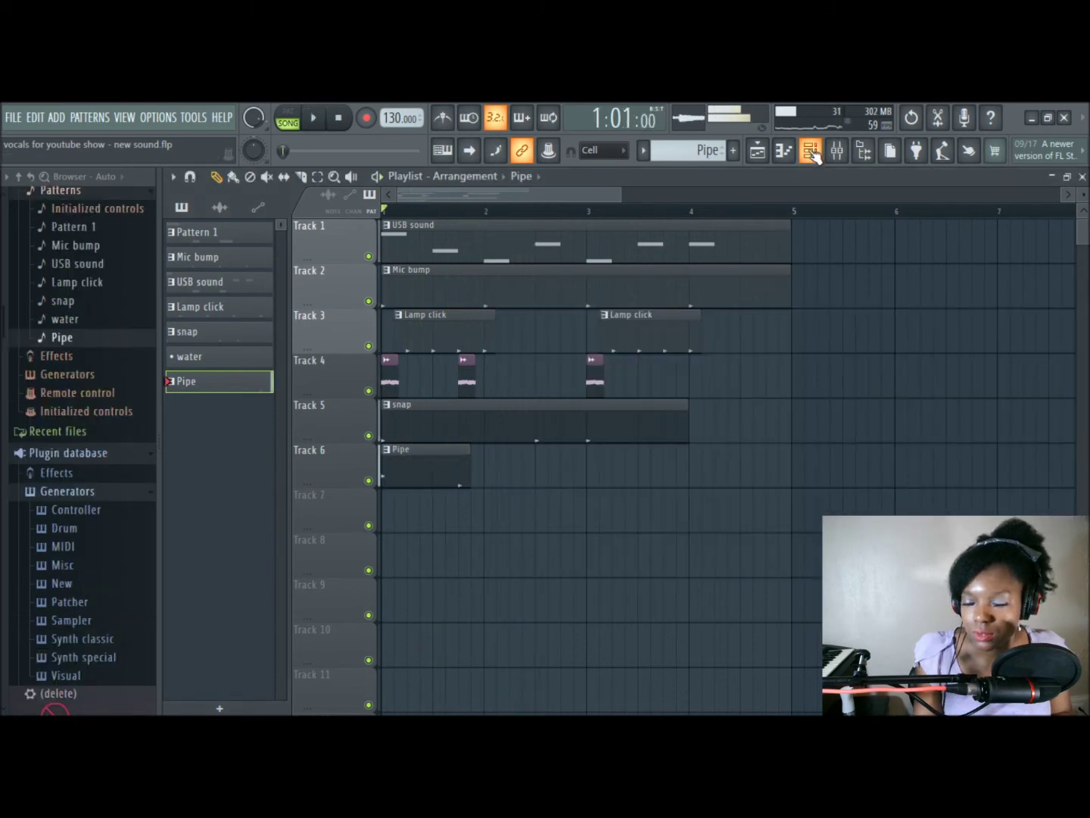
pyautogui.click(811, 151)
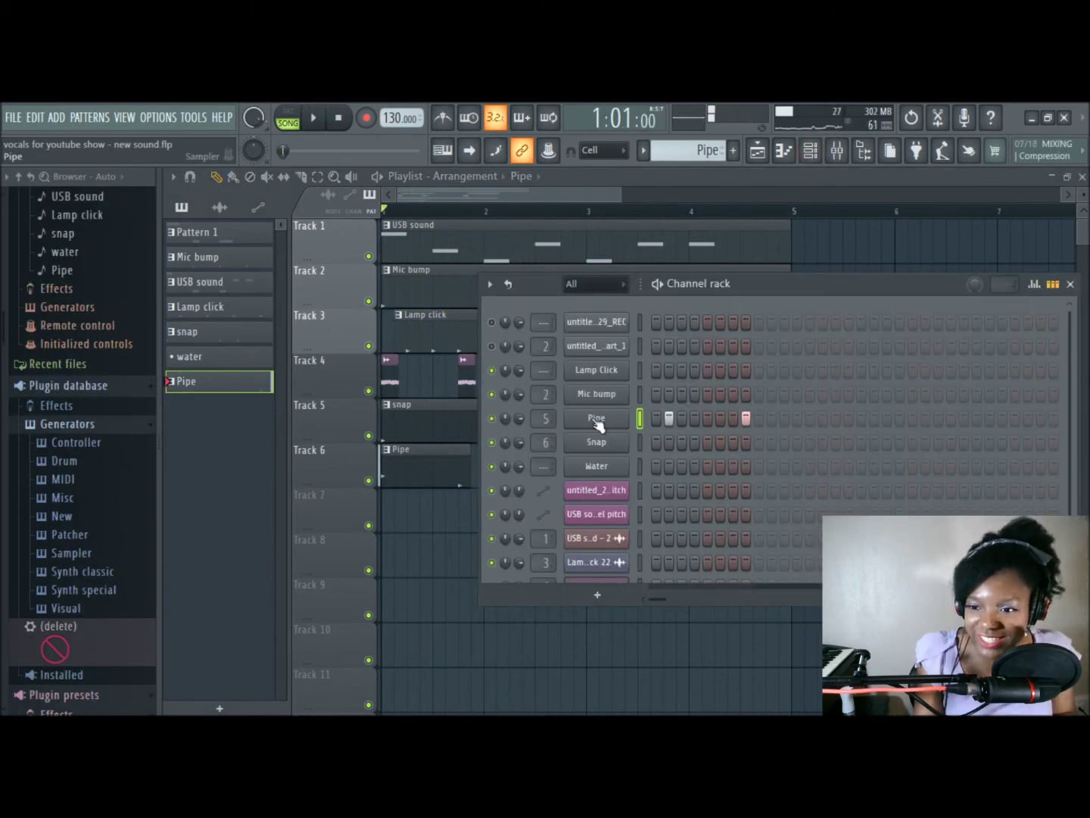
# Step: Add the Pipe sample to Track 6 of the playlist as an audio clip and reverse its sample
pyautogui.rightClick(597, 422)
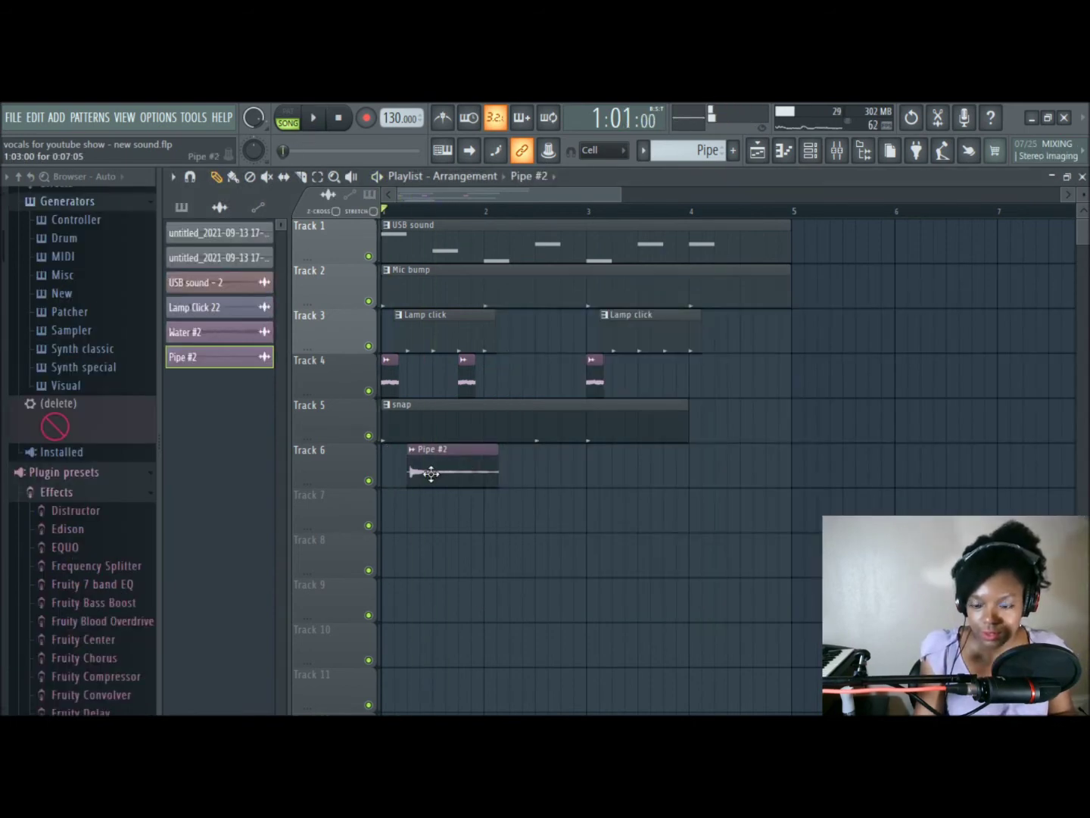
pyautogui.doubleClick(432, 474)
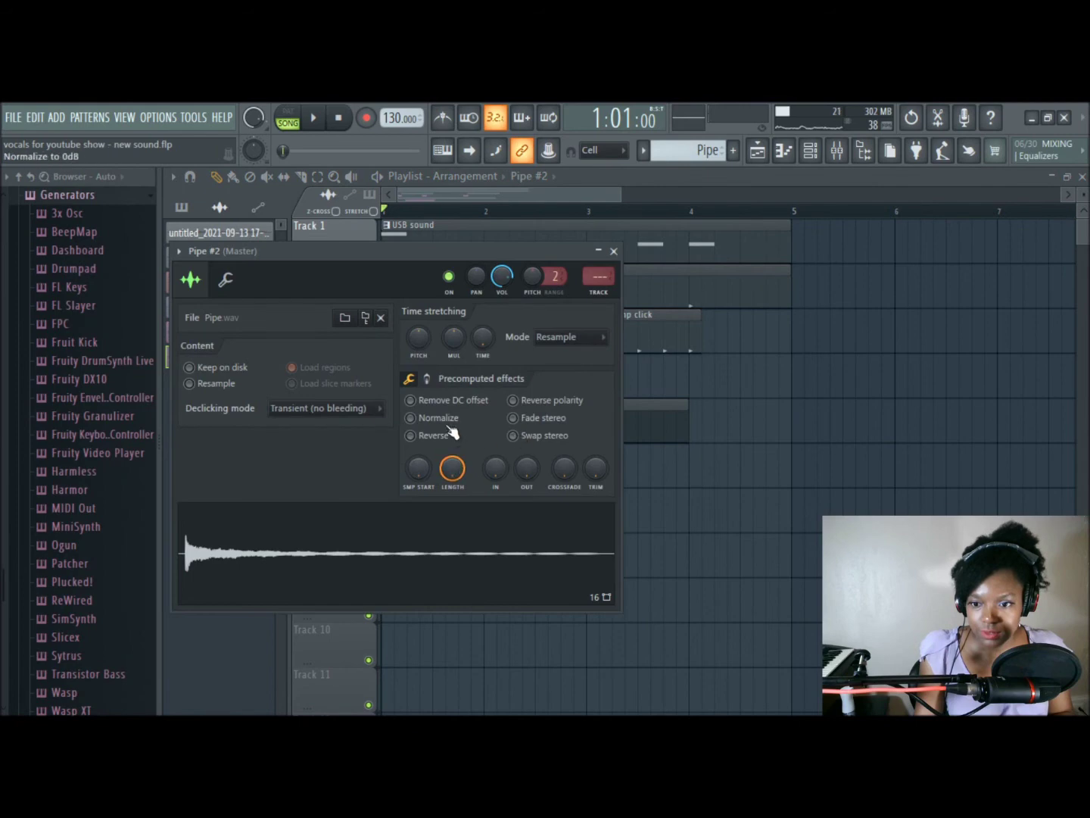
pyautogui.click(411, 436)
# Step: Play the arrangement with the reversed Pipe clip, close the clip's settings and stop playback
pyautogui.press('space')
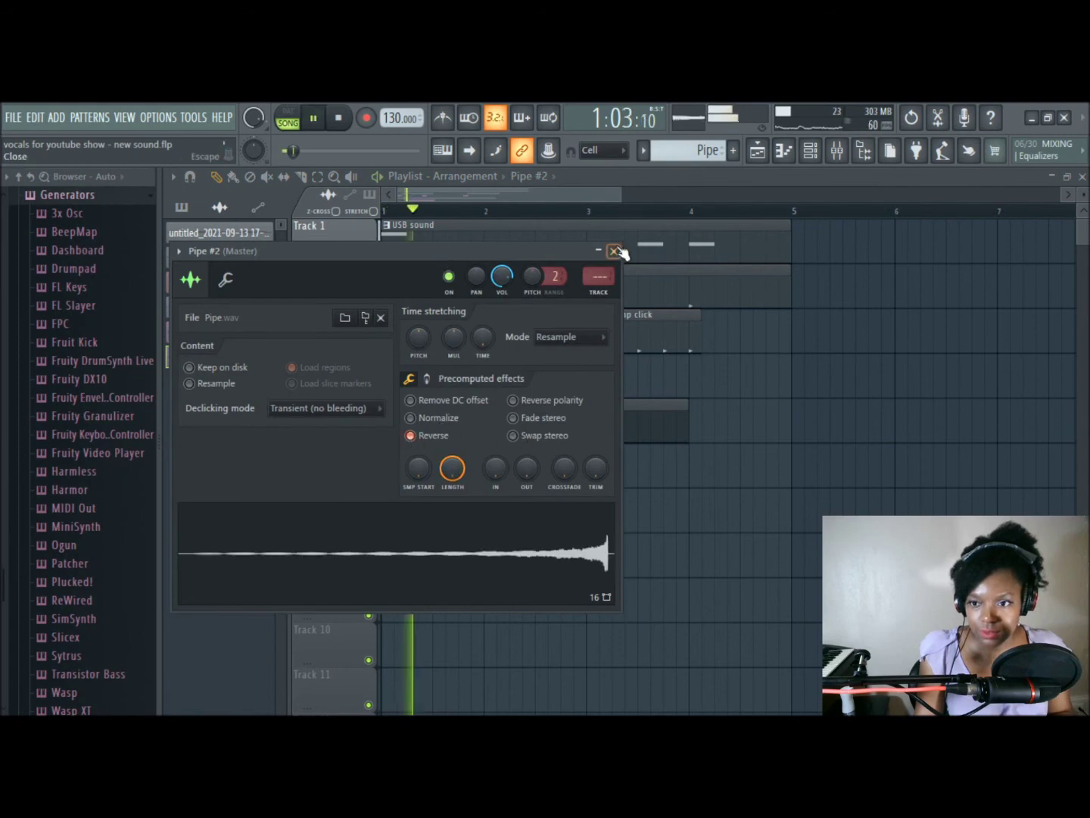
pyautogui.click(614, 251)
pyautogui.press('space')
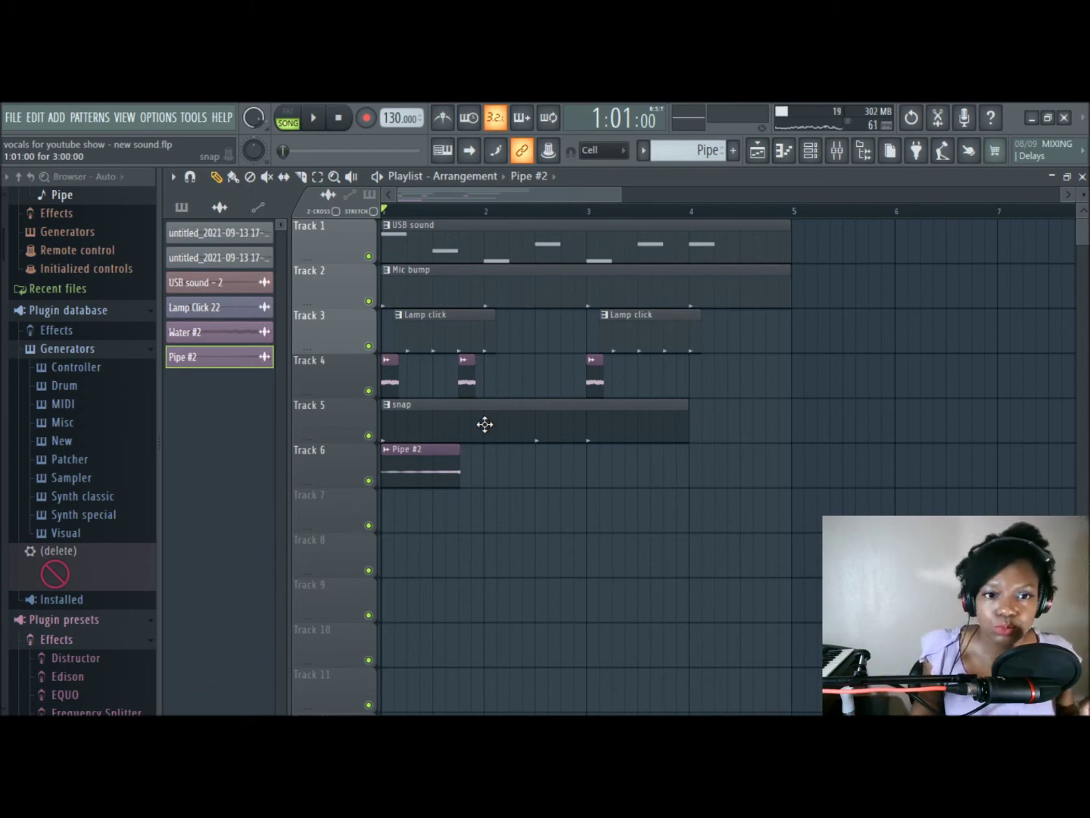
# Step: Shift the clips on Tracks 2 to 6 so Mic bump starts at bar 5, and repeat the USB sound clip on Track 1
pyautogui.moveTo(515, 471); pyautogui.dragTo(390, 282)
pyautogui.moveTo(405, 283); pyautogui.dragTo(792, 283)
pyautogui.hotkey('ctrl', 'z')
pyautogui.moveTo(726, 475); pyautogui.dragTo(831, 285)
pyautogui.moveTo(433, 196); pyautogui.dragTo(561, 195)
pyautogui.click(530, 248)
# Step: Move the Lamp click clips on Track 3 to start in bar 9, together with the clips on the tracks below
pyautogui.click(583, 547)
pyautogui.rightClick(585, 546)
pyautogui.moveTo(733, 559); pyautogui.dragTo(411, 331)
pyautogui.moveTo(442, 331); pyautogui.dragTo(853, 331)
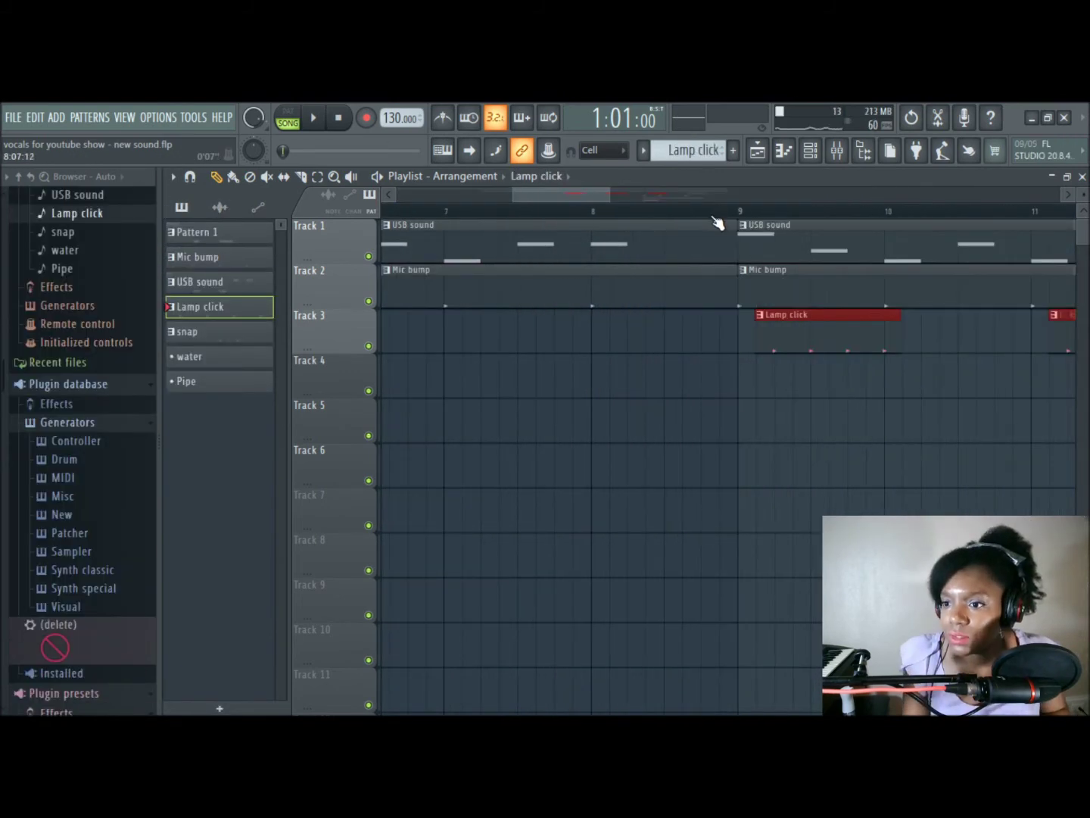
# Step: Play and stop the arrangement in progress, and play the expanded arrangement from bar 1
pyautogui.press('space')
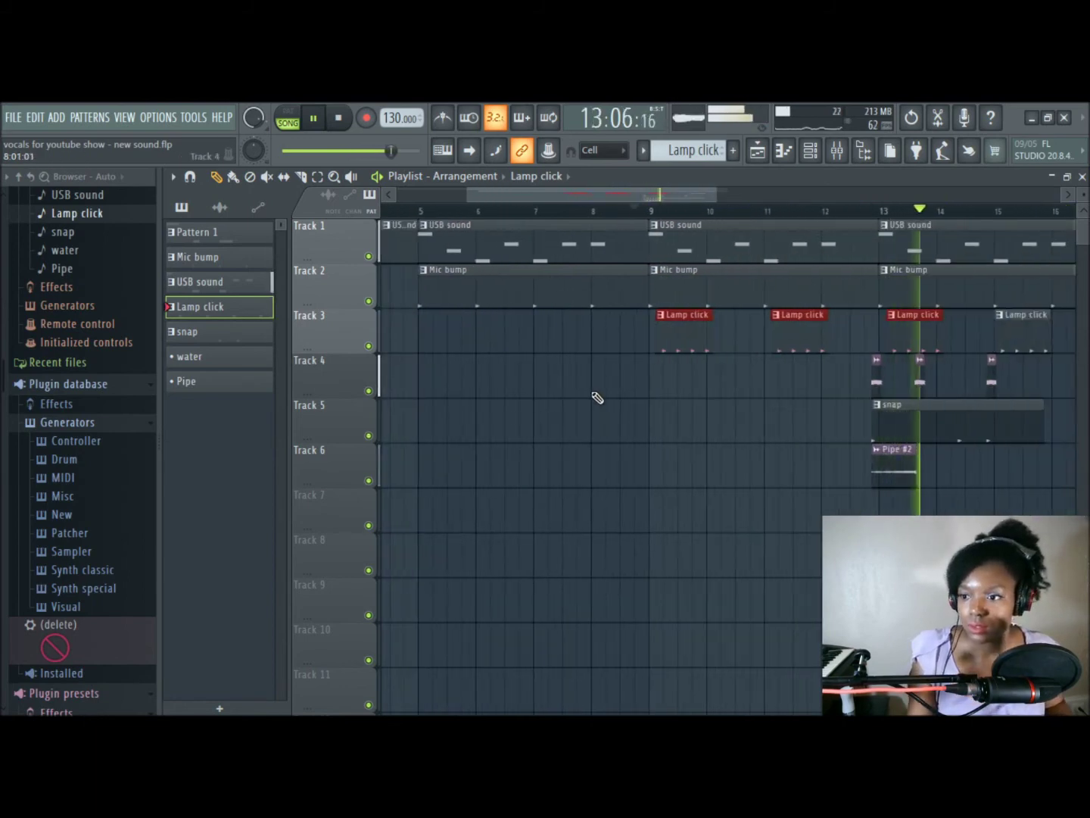
pyautogui.press('space')
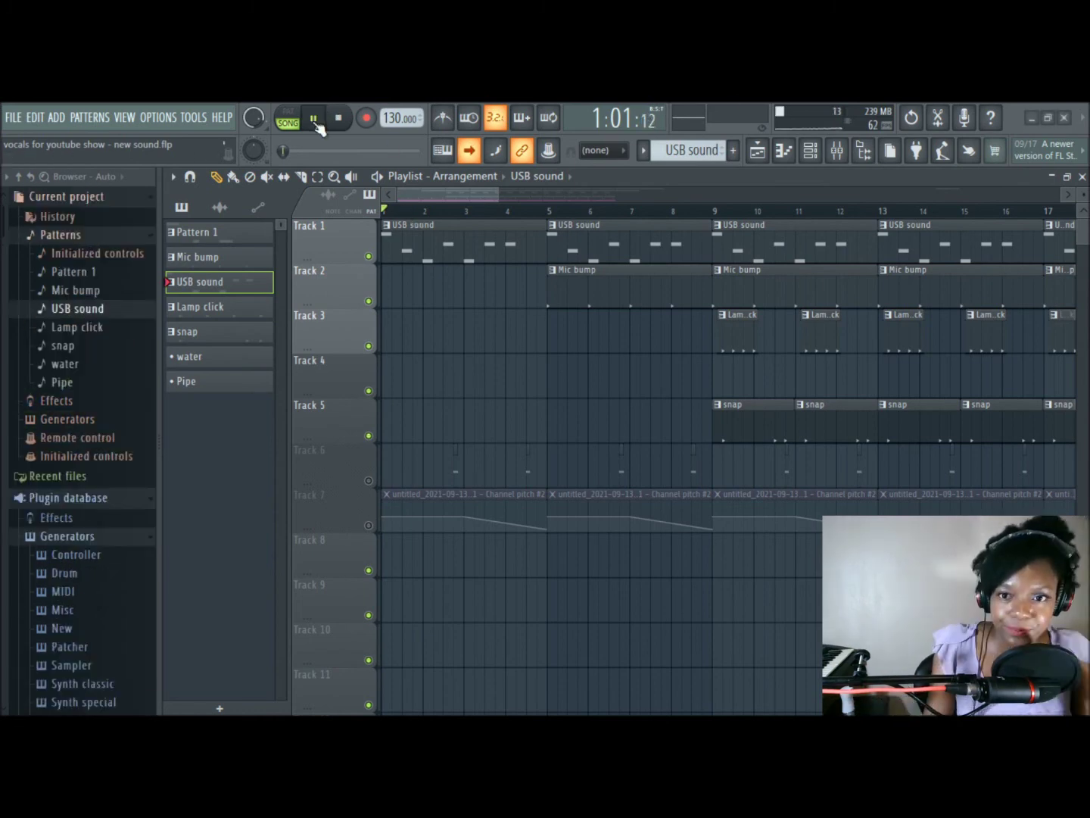
pyautogui.click(314, 117)
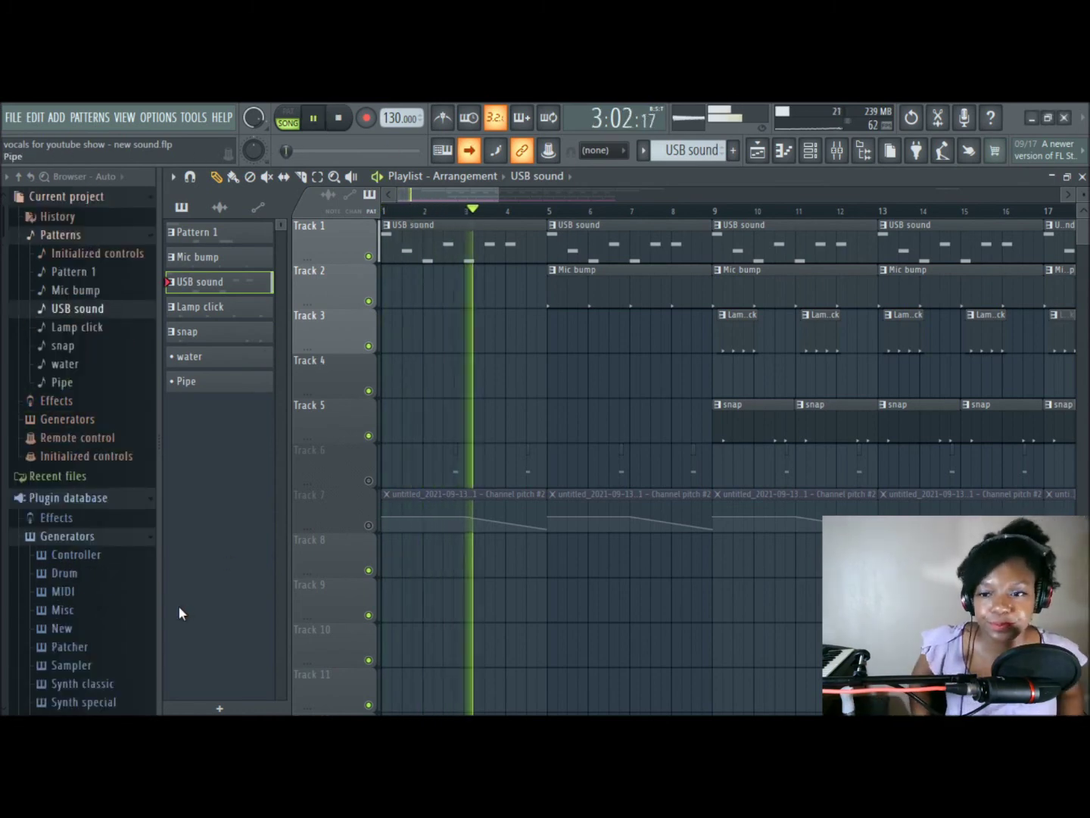